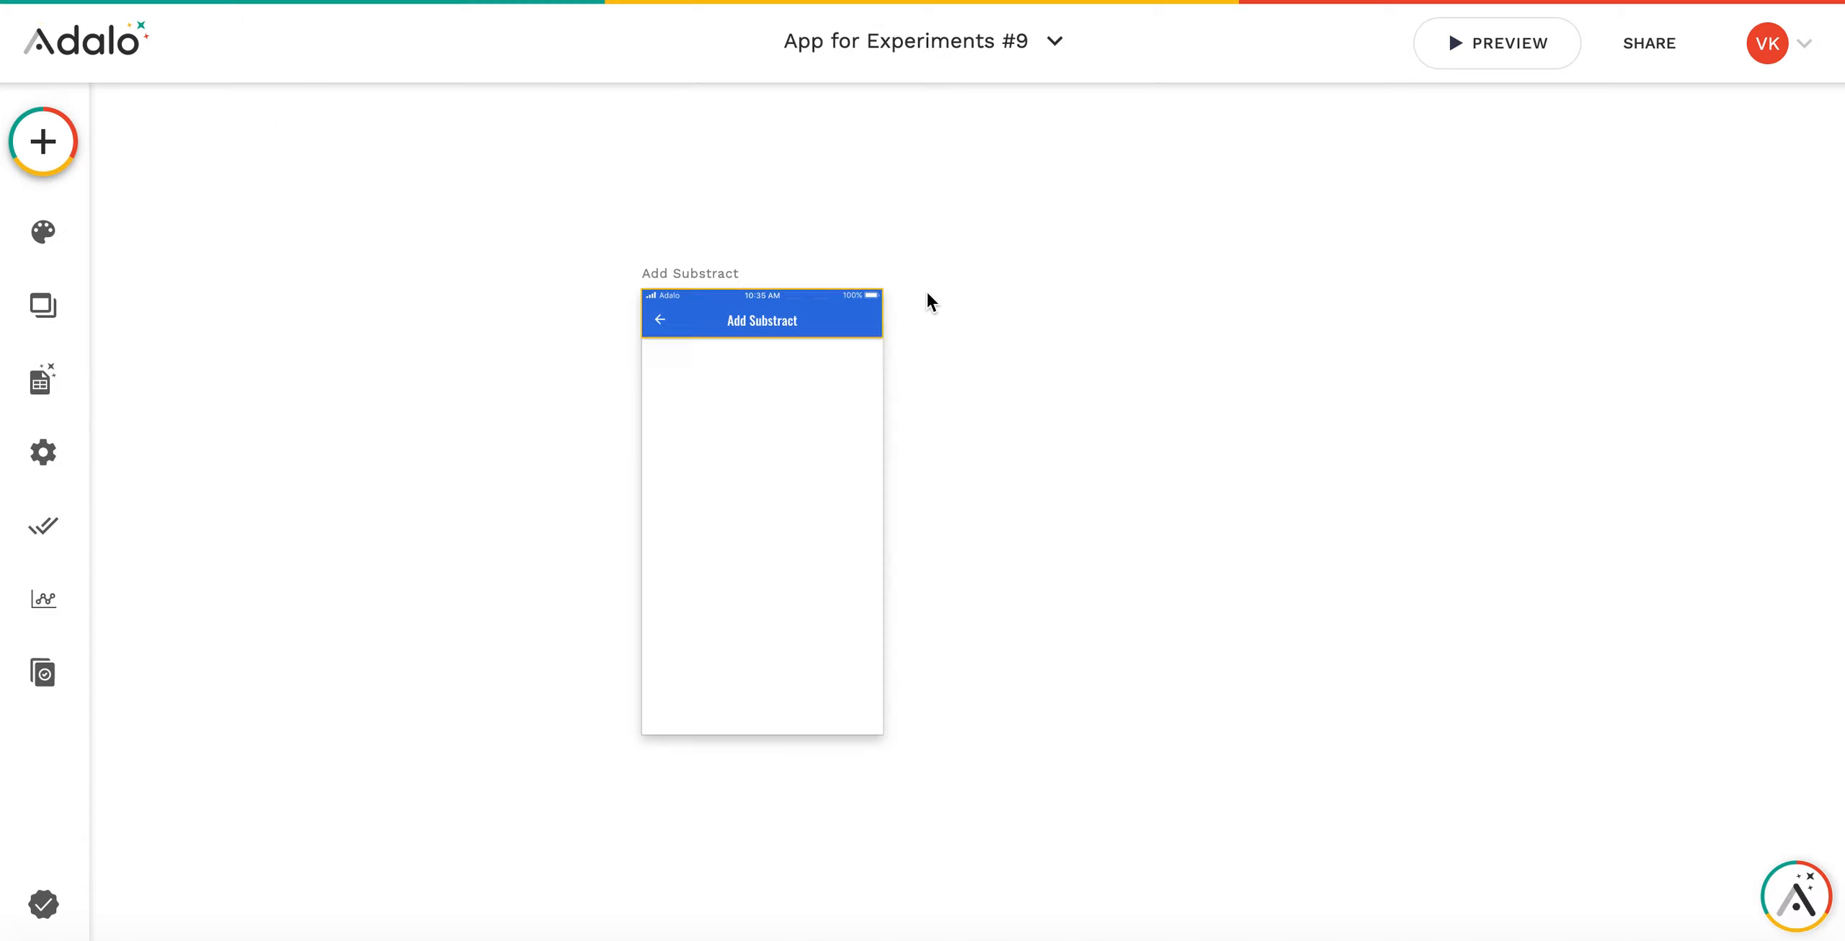
Add a text input below the header of the Add Substract screen and set its placeholder to "Enter Quantity".
scroll(746, 369, up, 2)
scroll(747, 369, left, 1)
scroll(747, 369, down, 1)
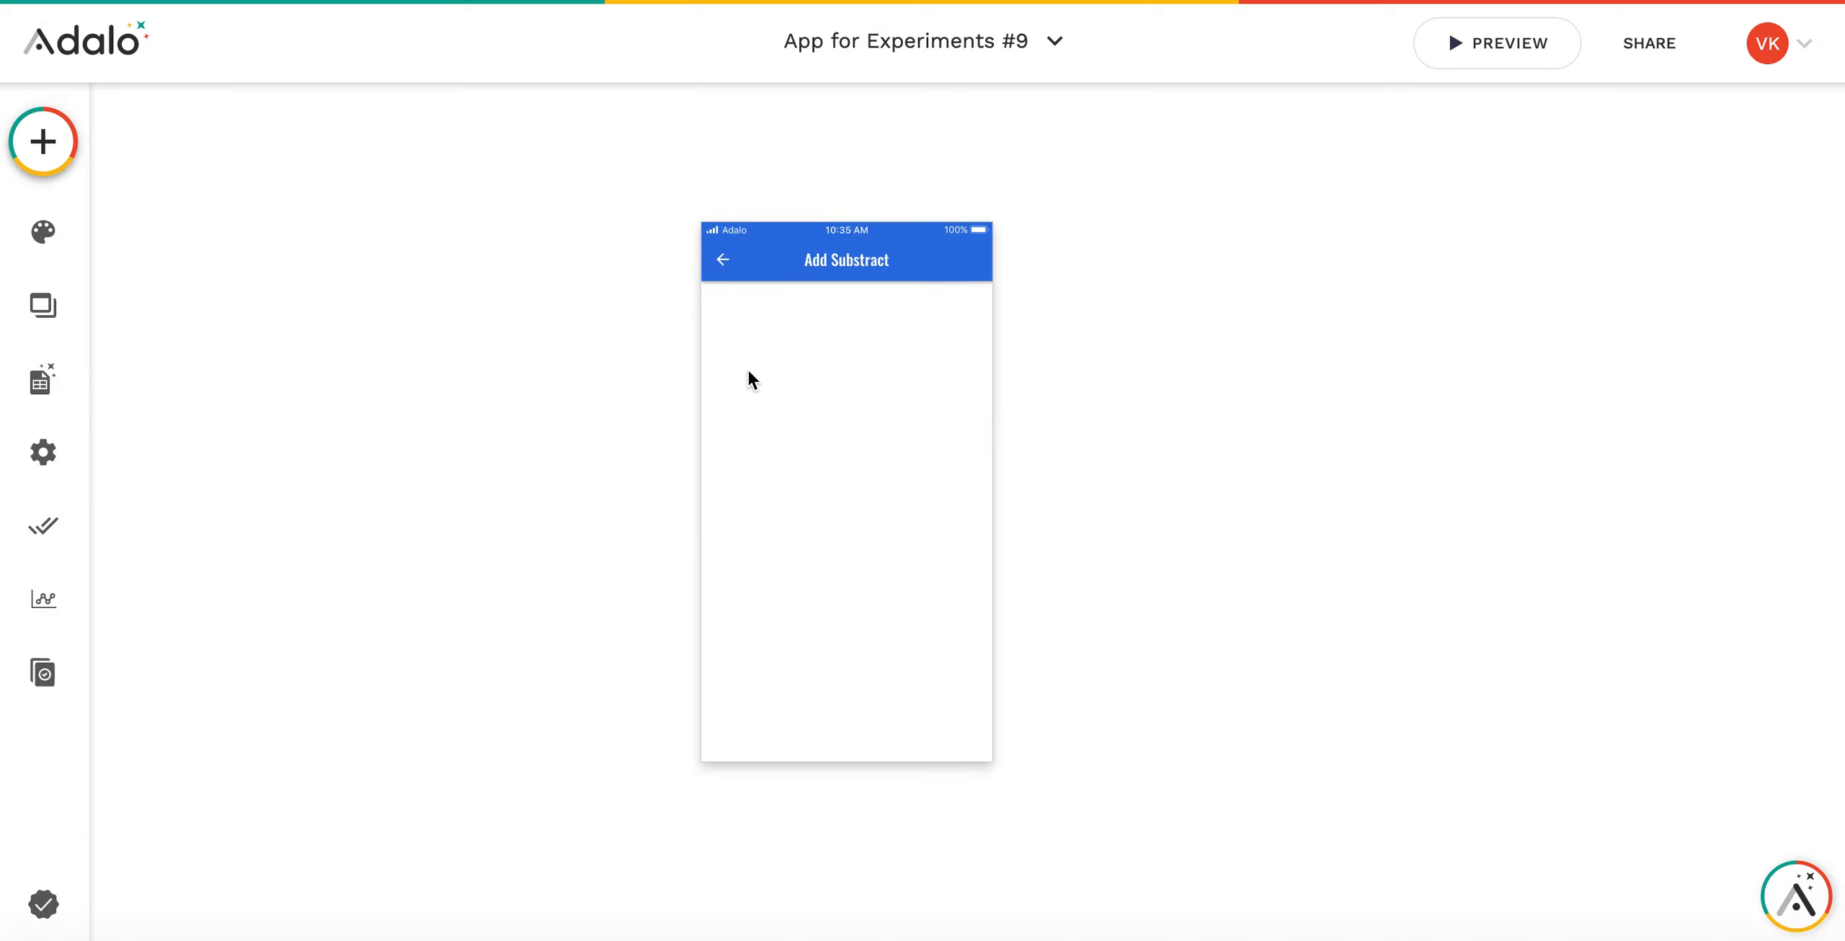
click(66, 175)
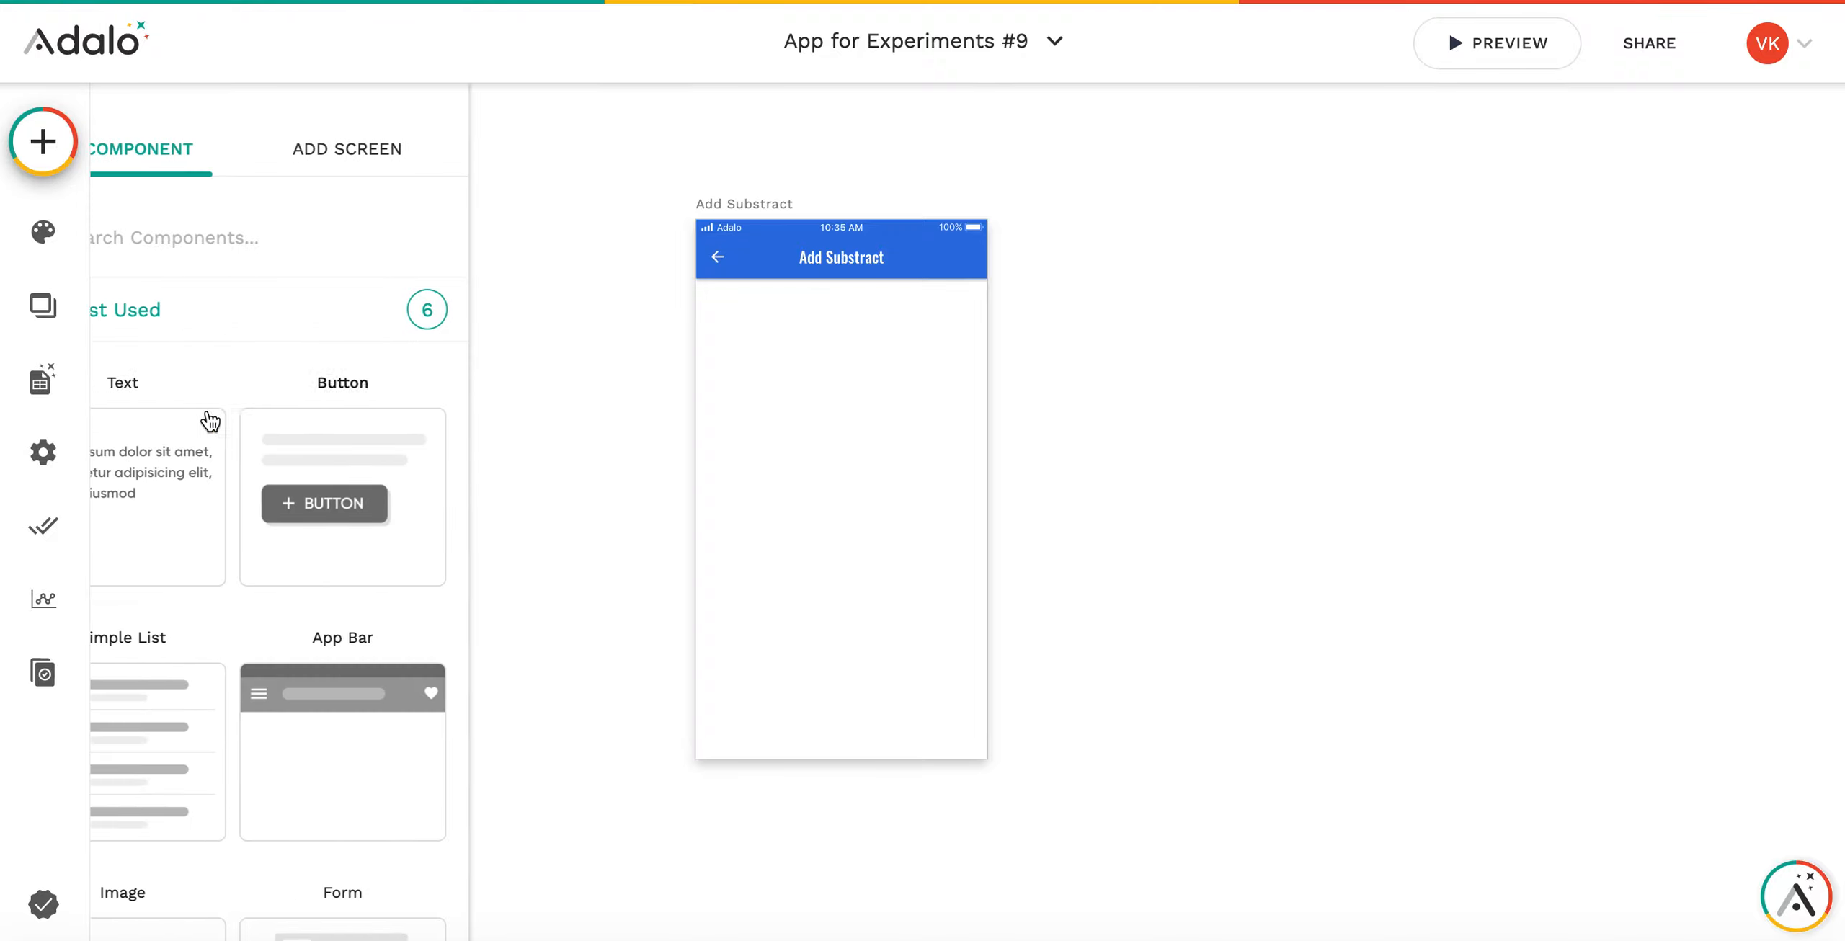
scroll(294, 812, down, 8)
click(225, 494)
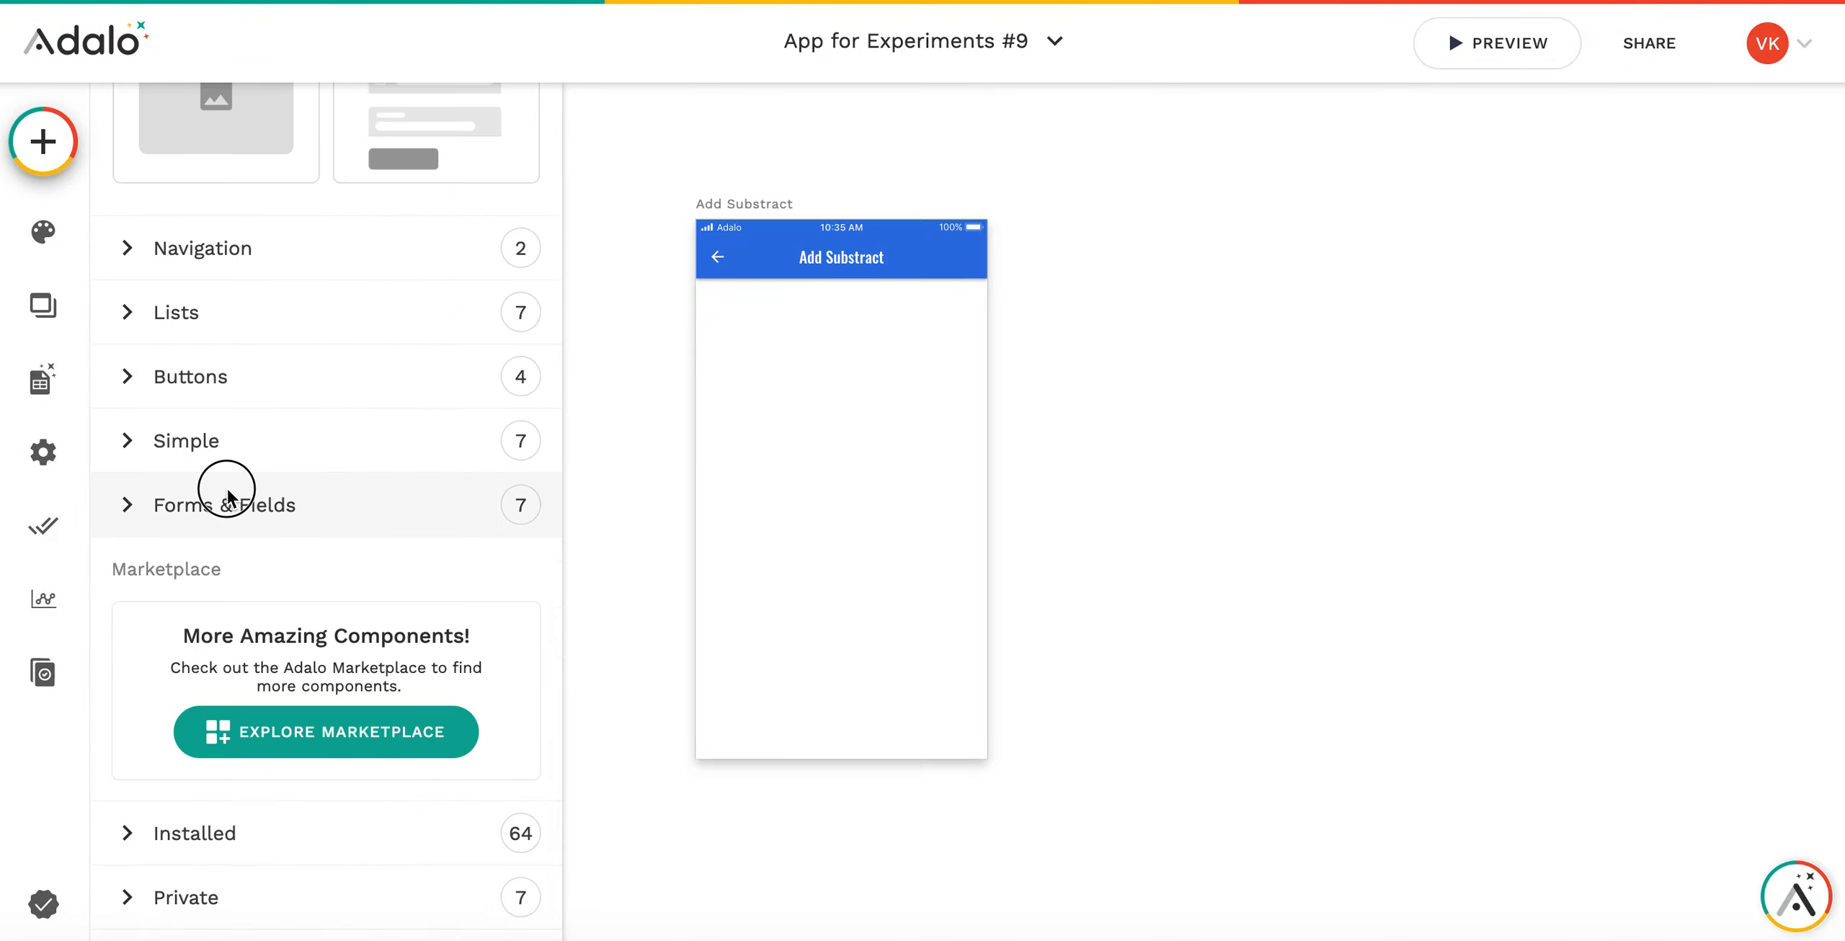
drag(388, 718, 844, 319)
double_click(172, 406)
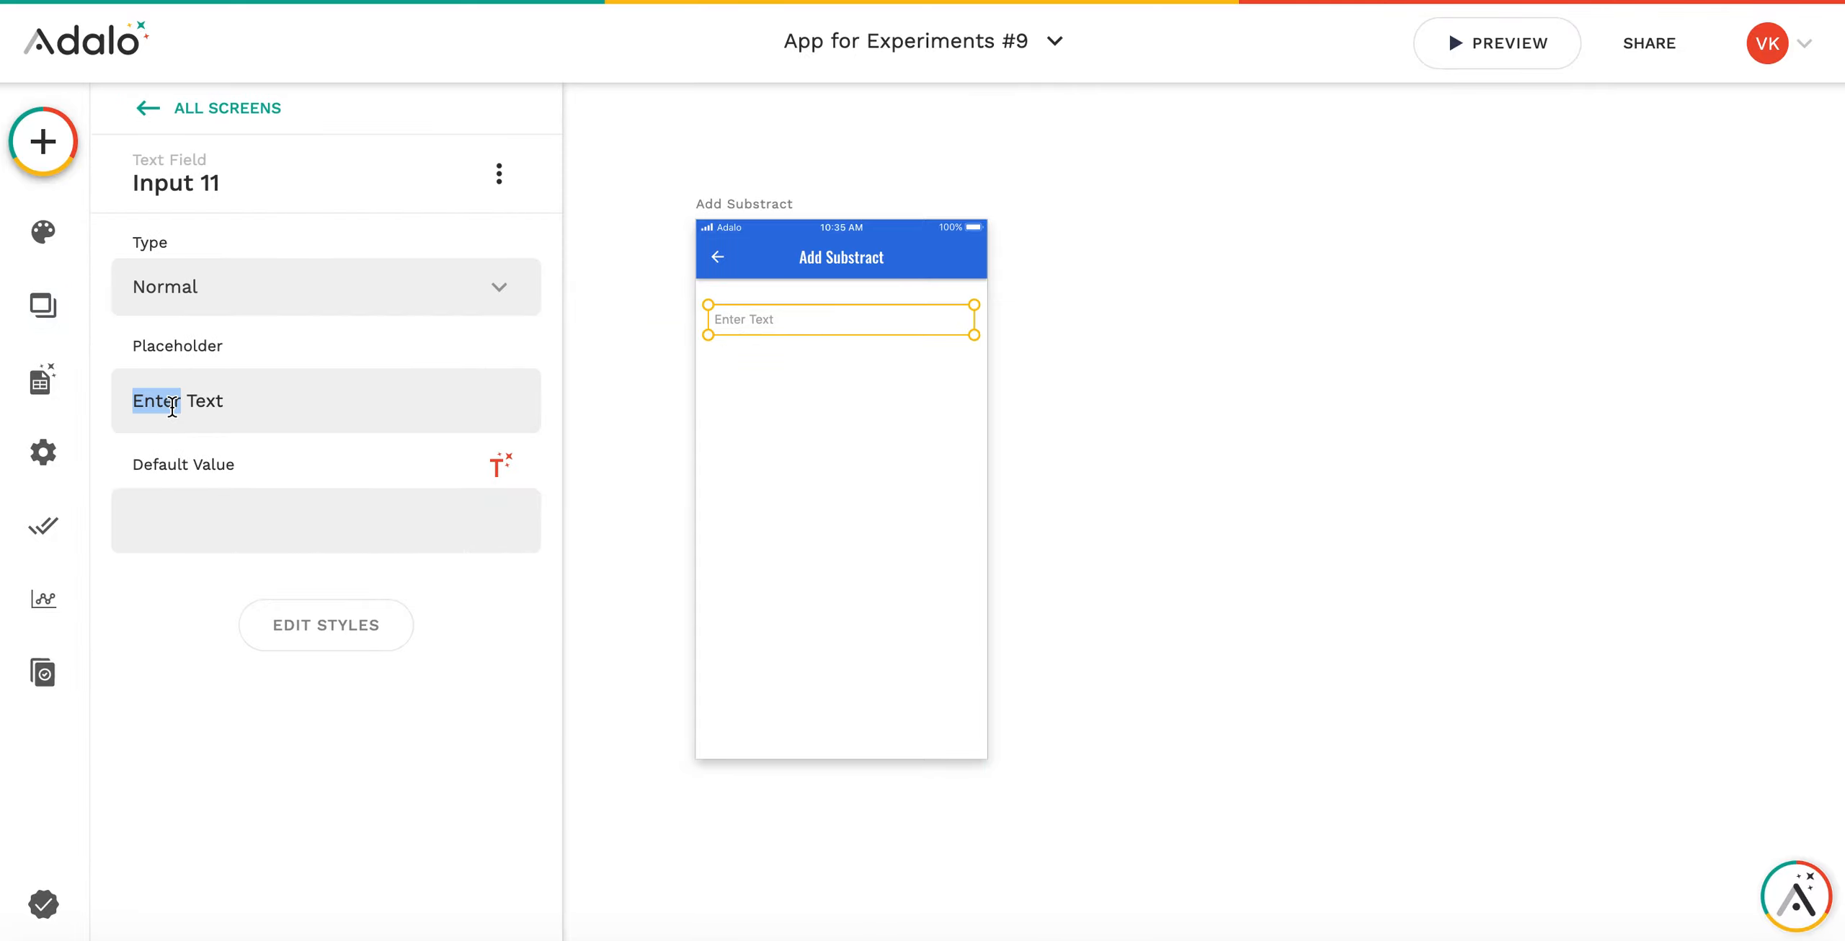
triple_click(173, 407)
text(En)
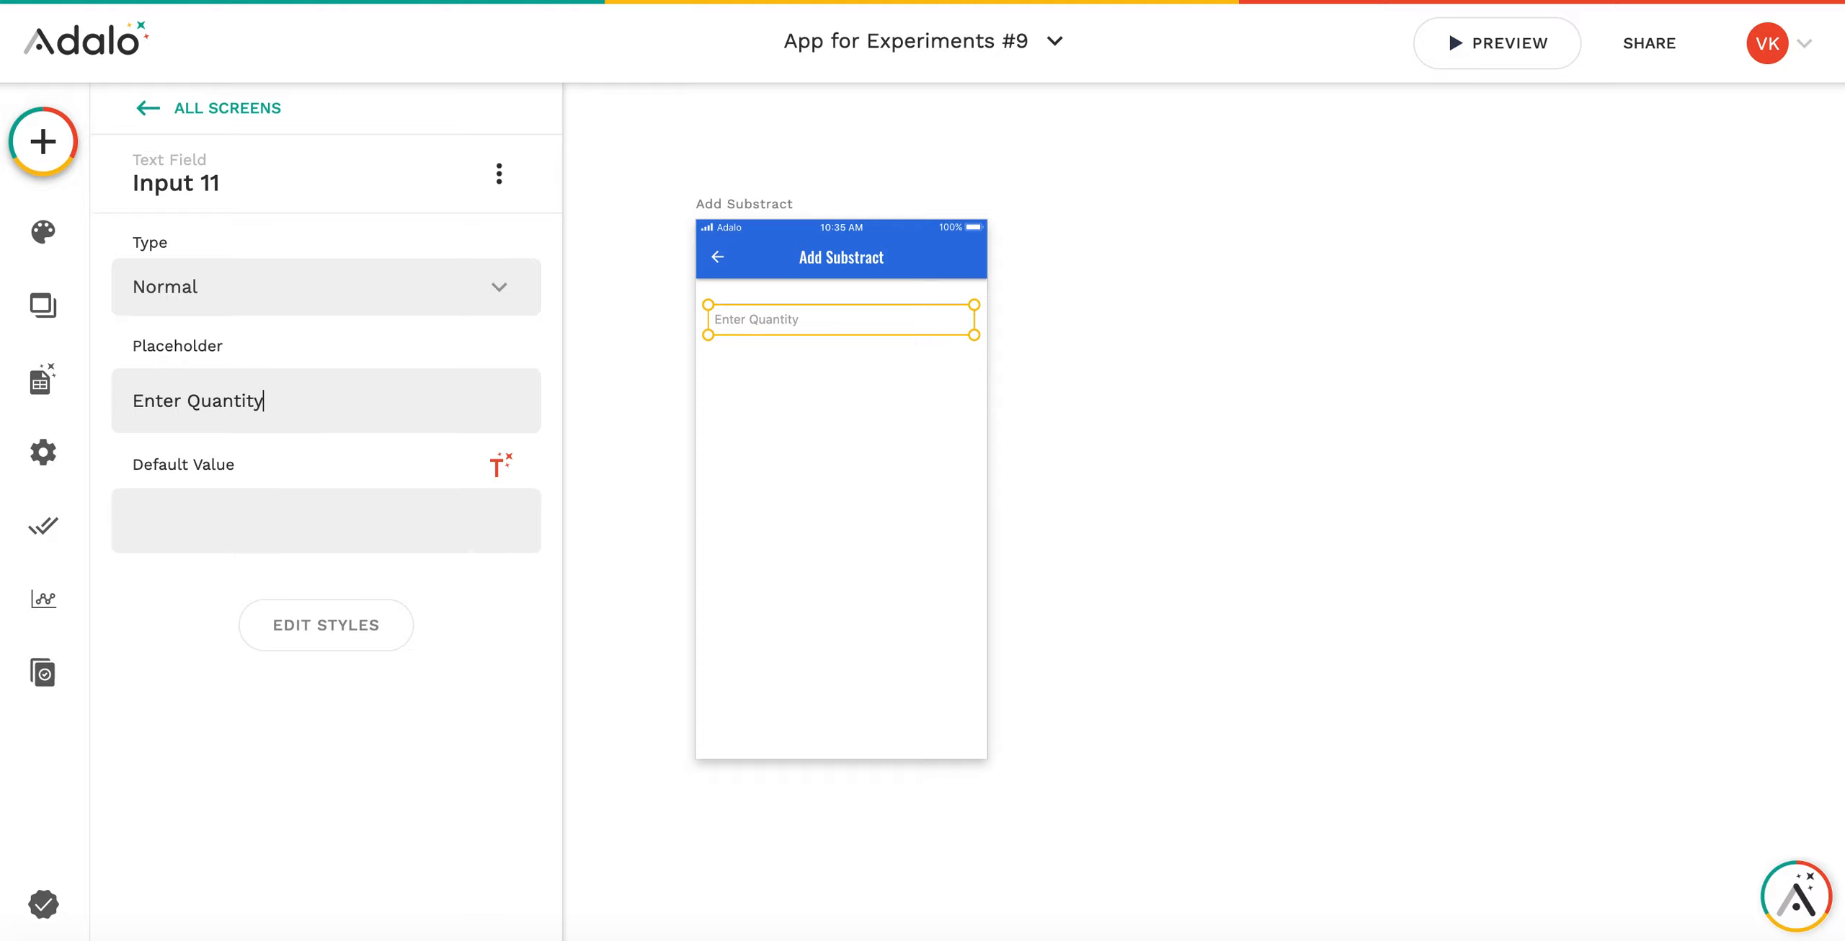
click(632, 450)
Rename the quantity text field as "Qty Input".
click(764, 322)
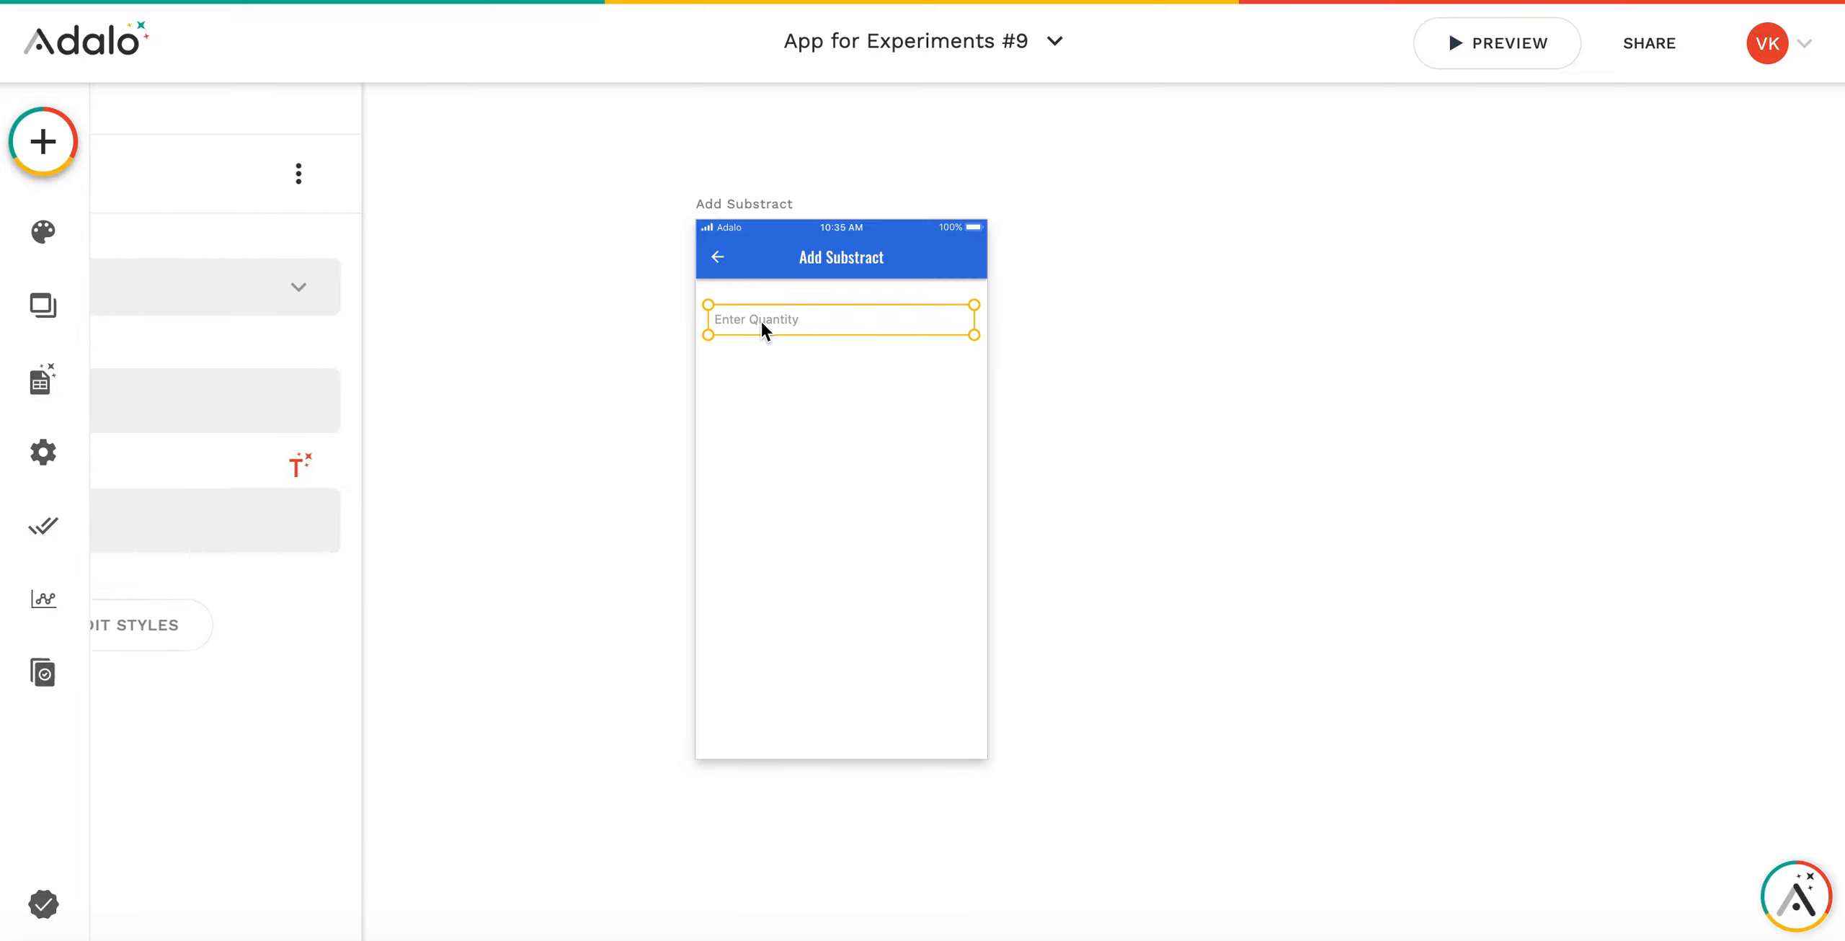
click(217, 207)
click(178, 292)
triple_click(177, 292)
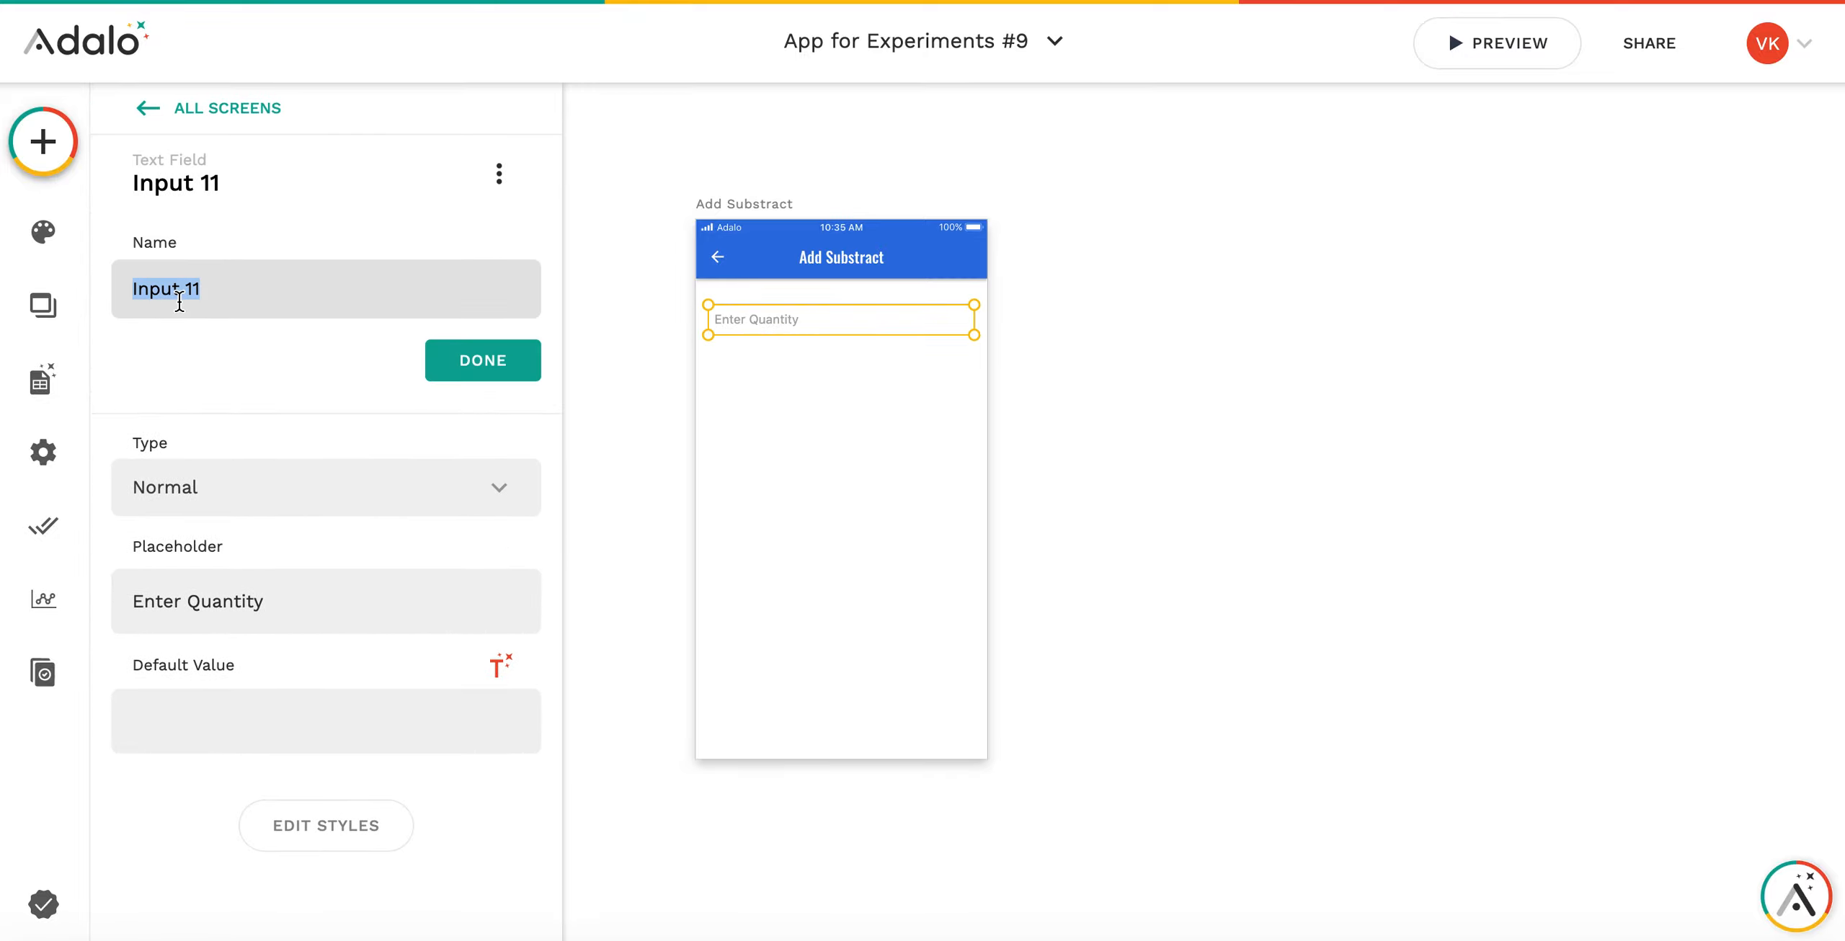
text(Qty Input)
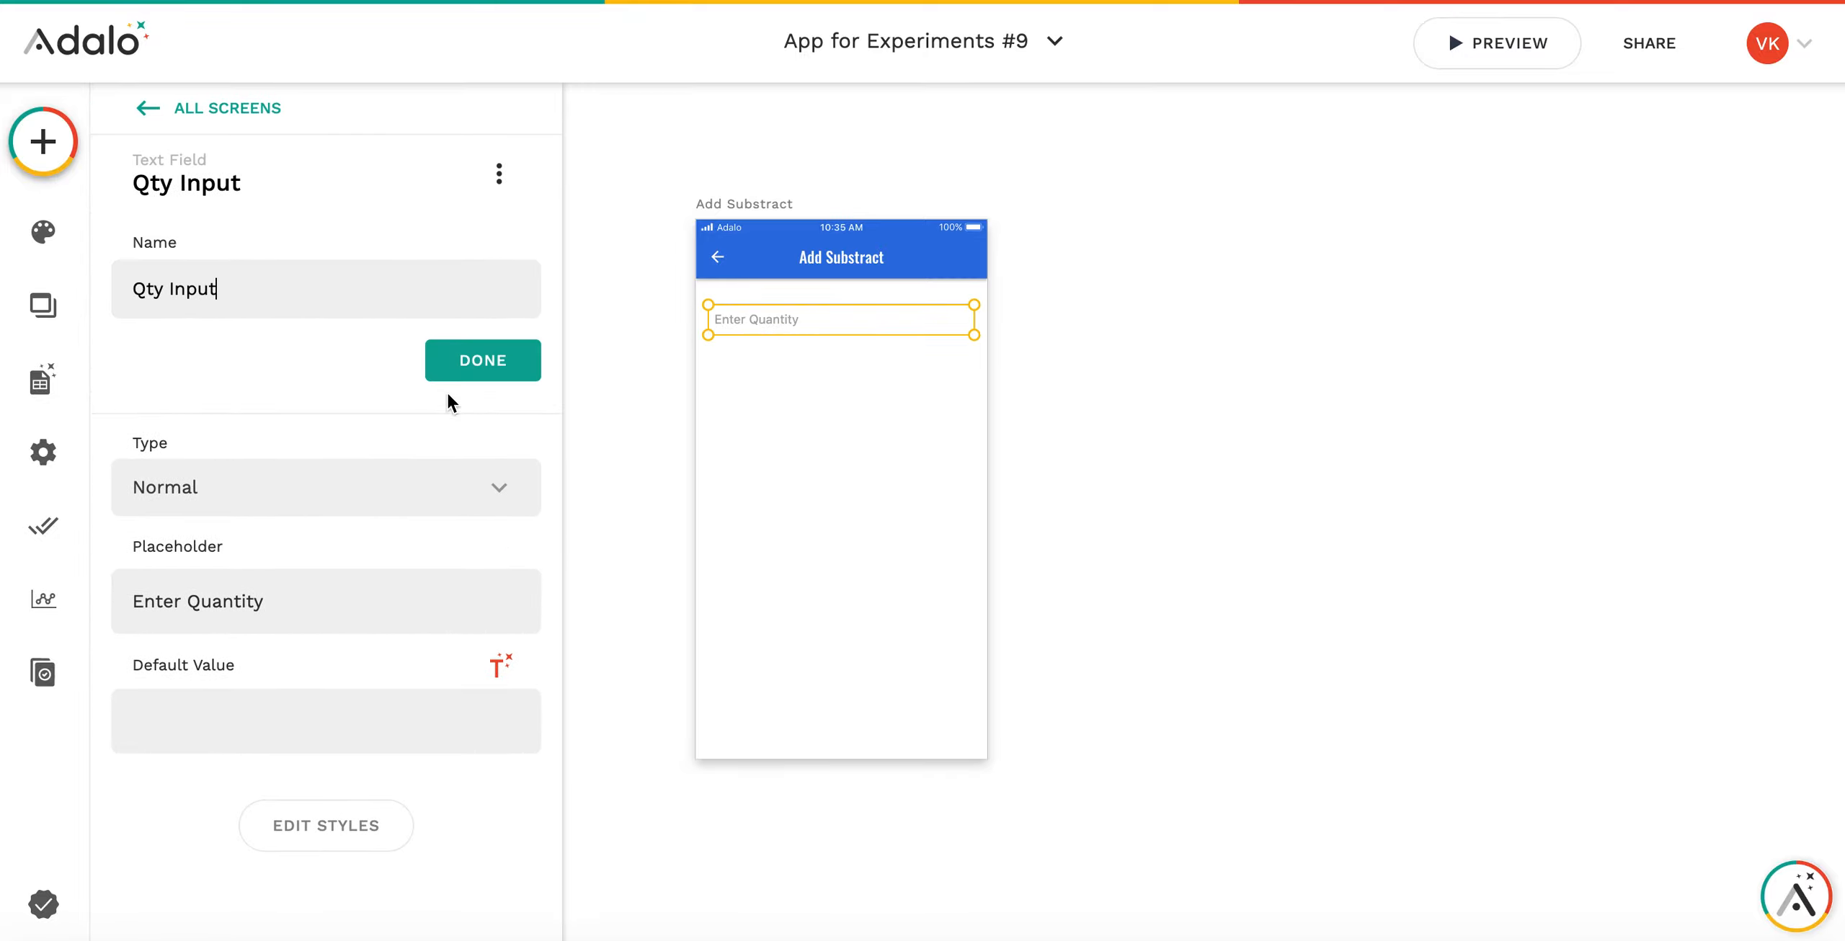
click(453, 363)
Add a button centred below the quantity field, remove its icon and label it "Save".
click(70, 152)
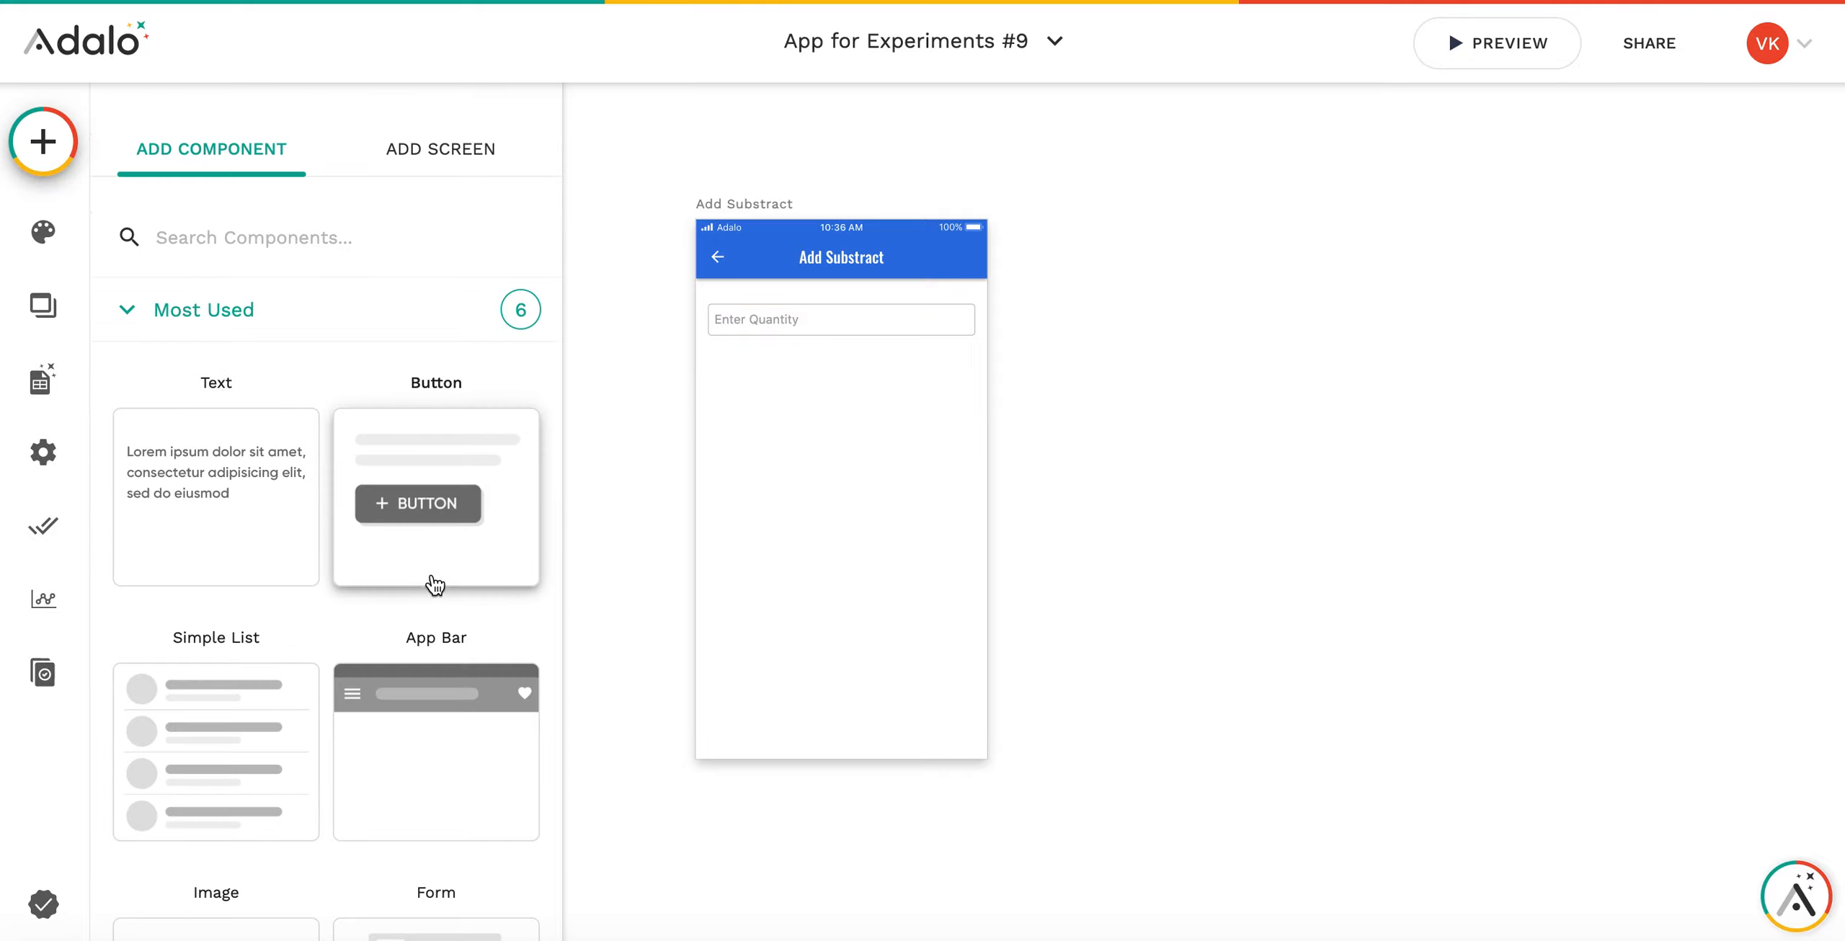
drag(436, 505, 852, 430)
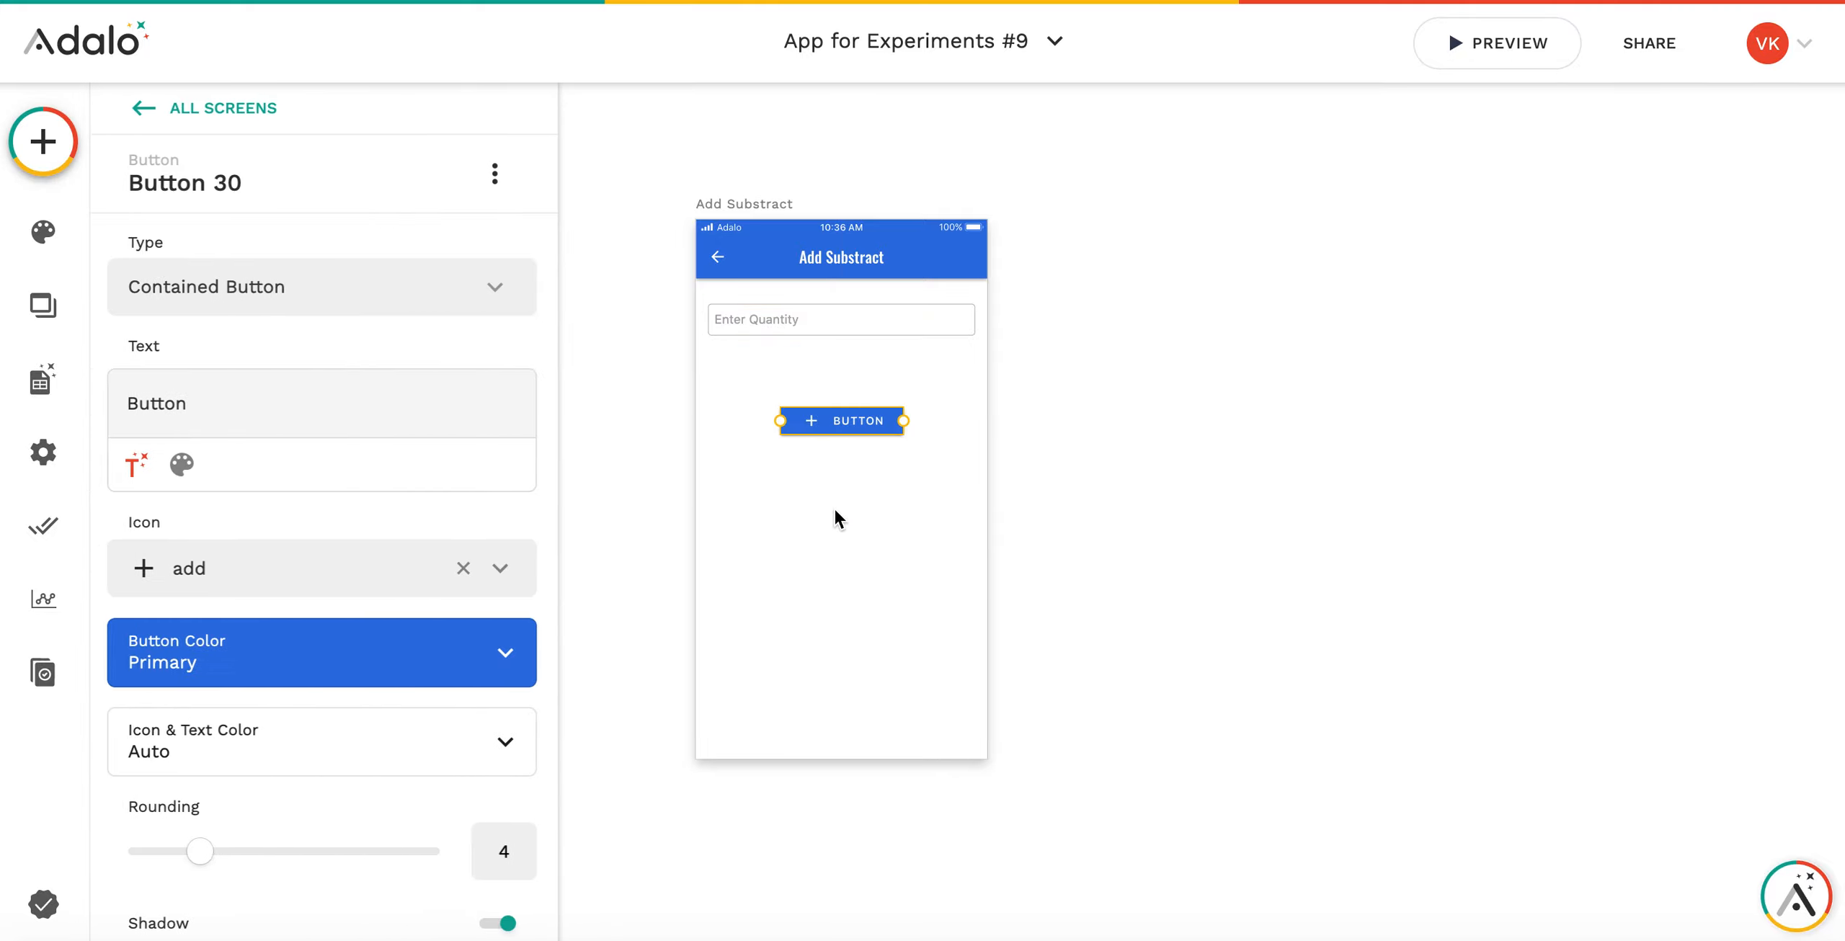
click(463, 569)
double_click(249, 400)
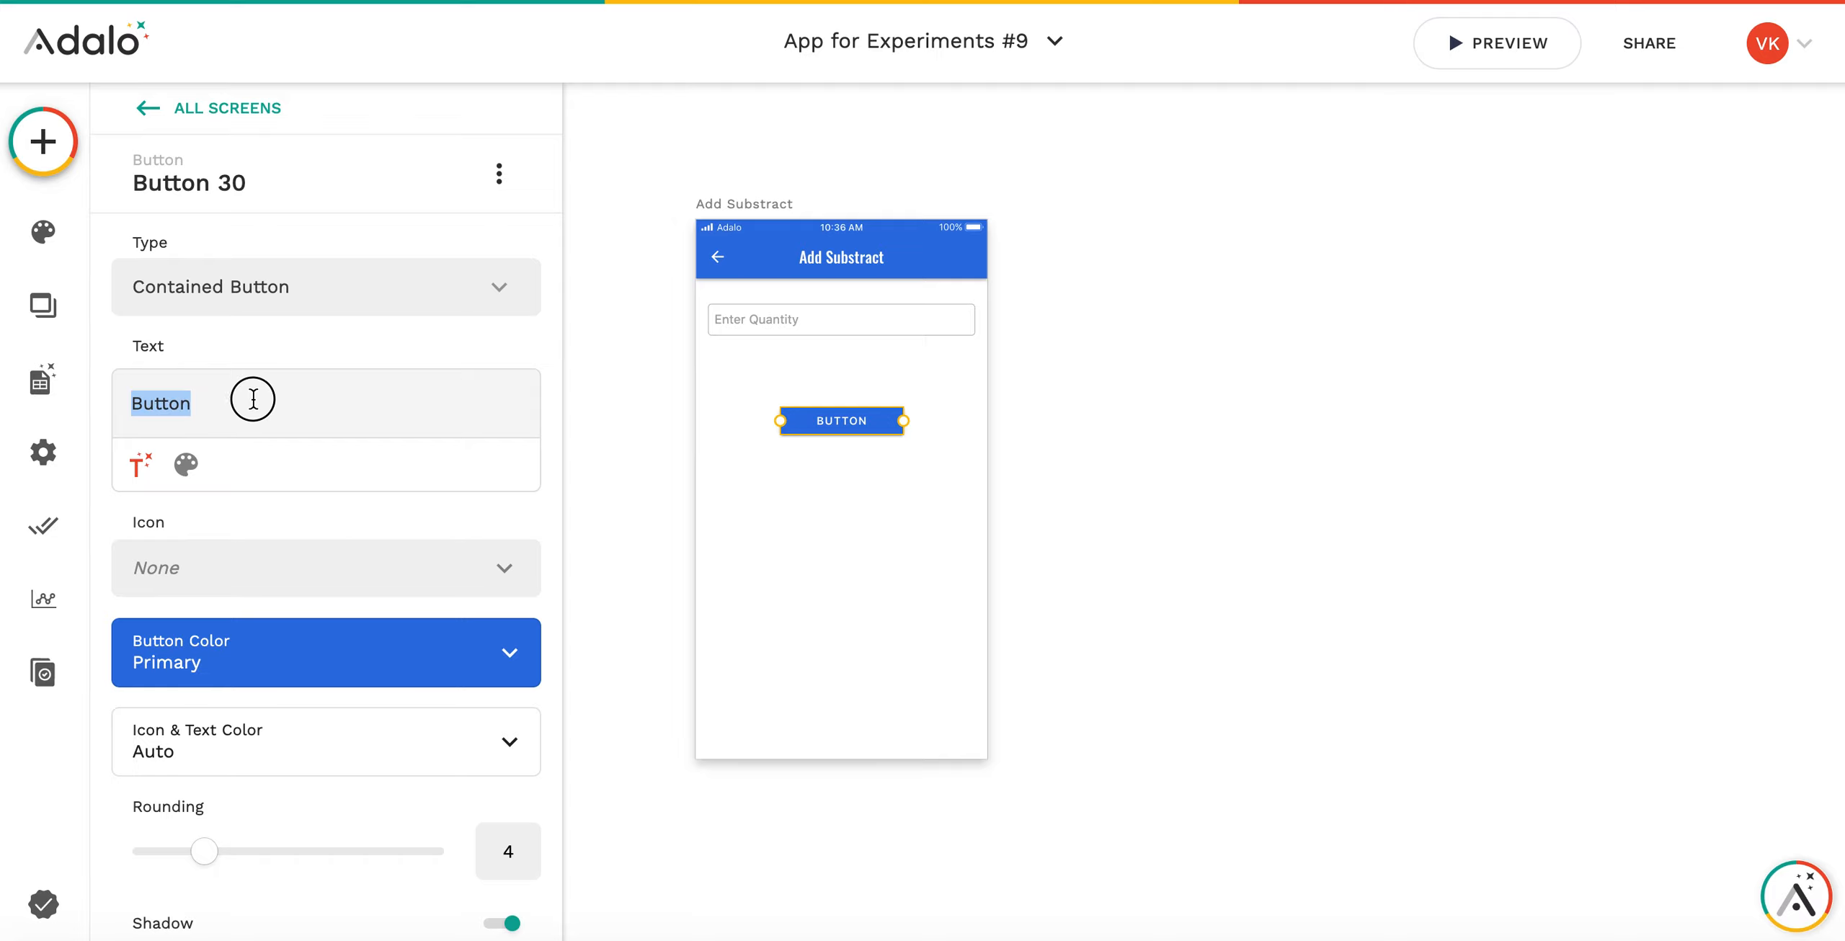
text(S)
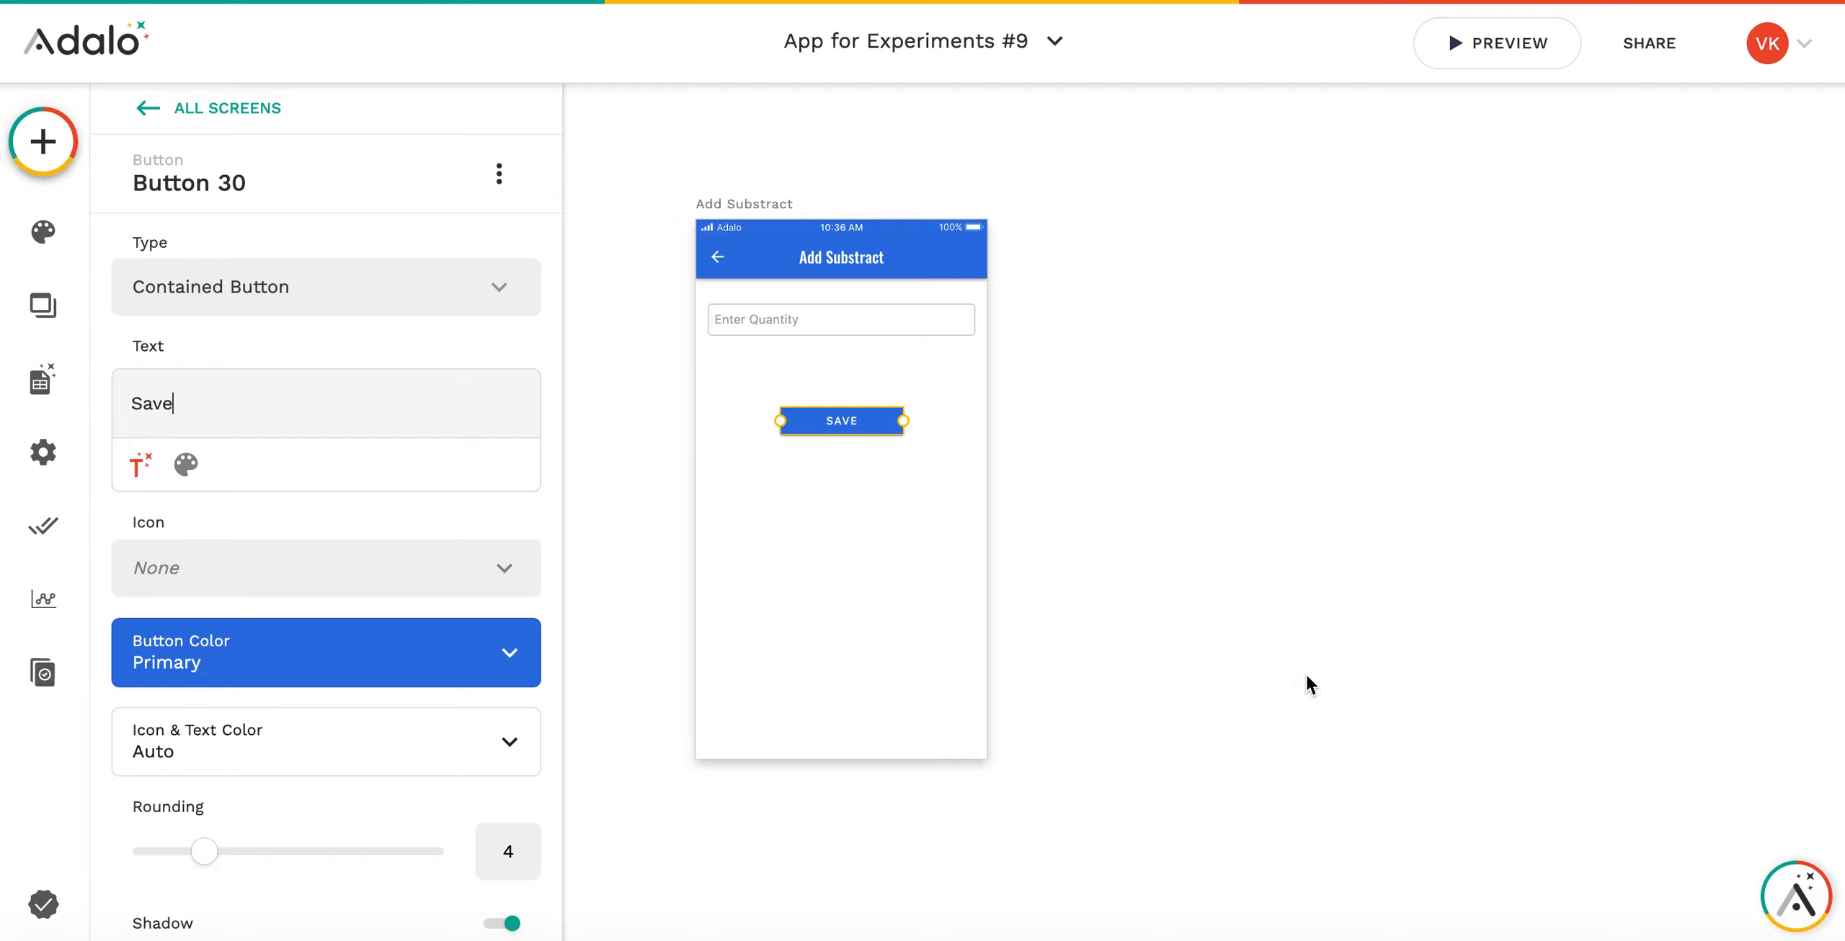
text(ave)
click(827, 494)
Add a slightly narrowed button without an icon, labelled "-1", under the left end of the quantity field.
click(43, 140)
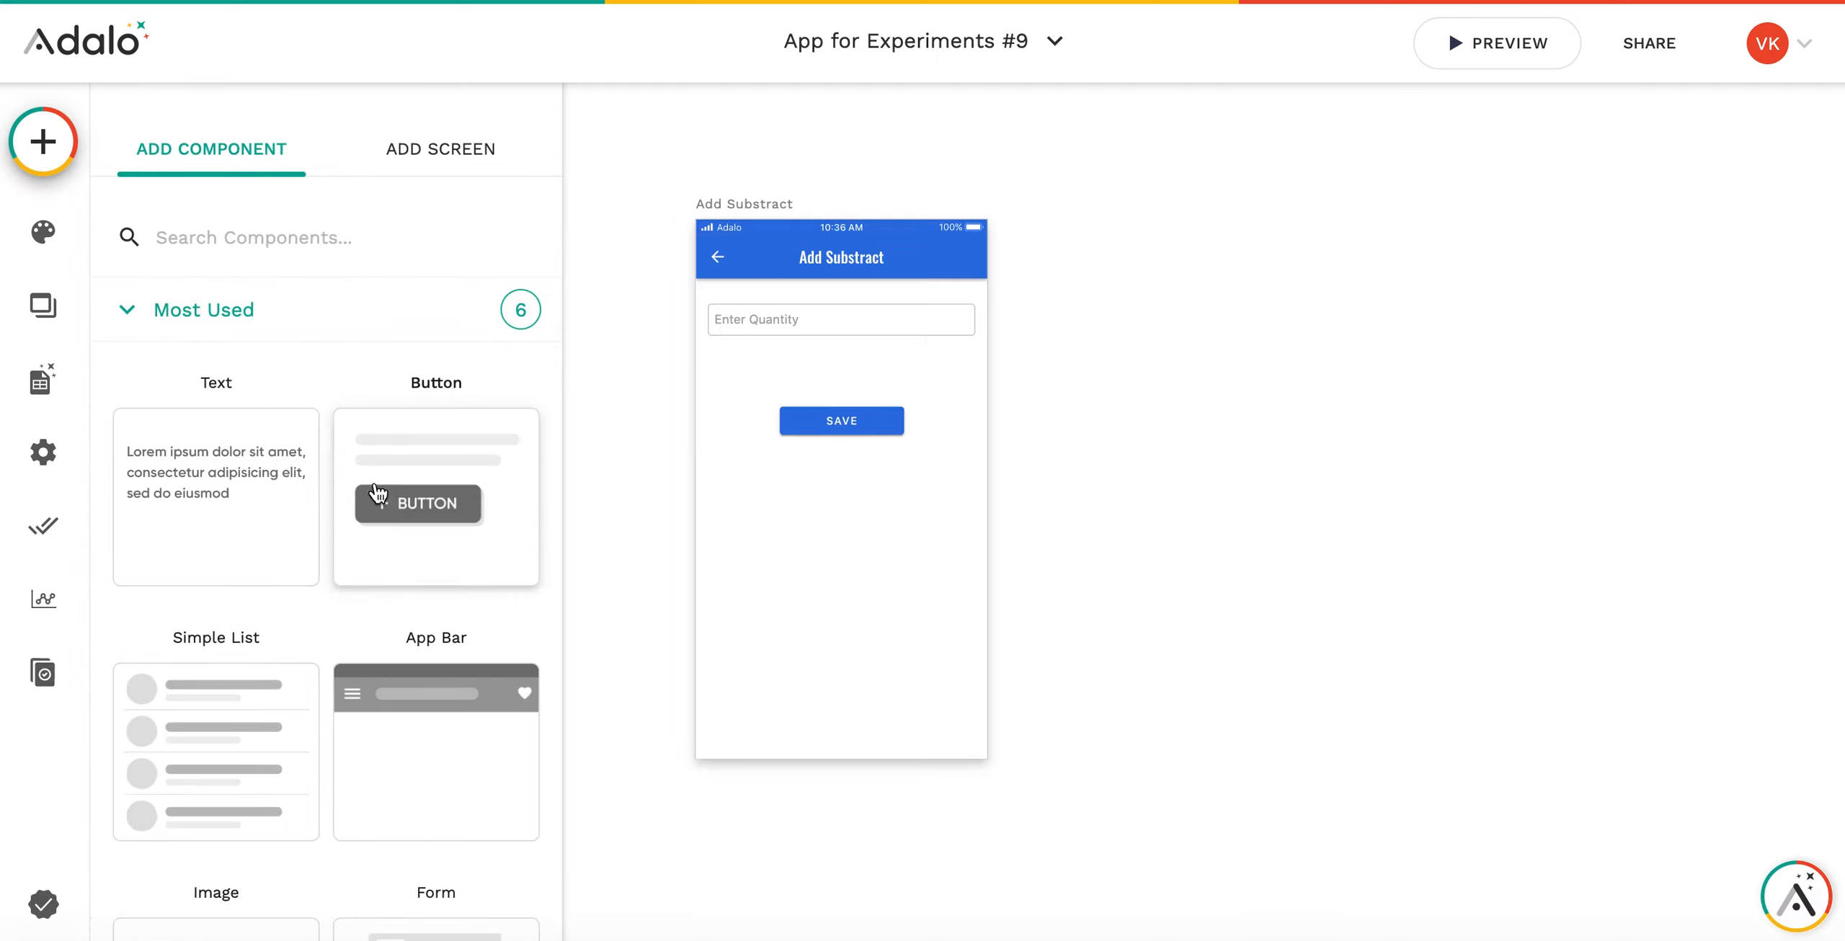
drag(378, 495, 773, 371)
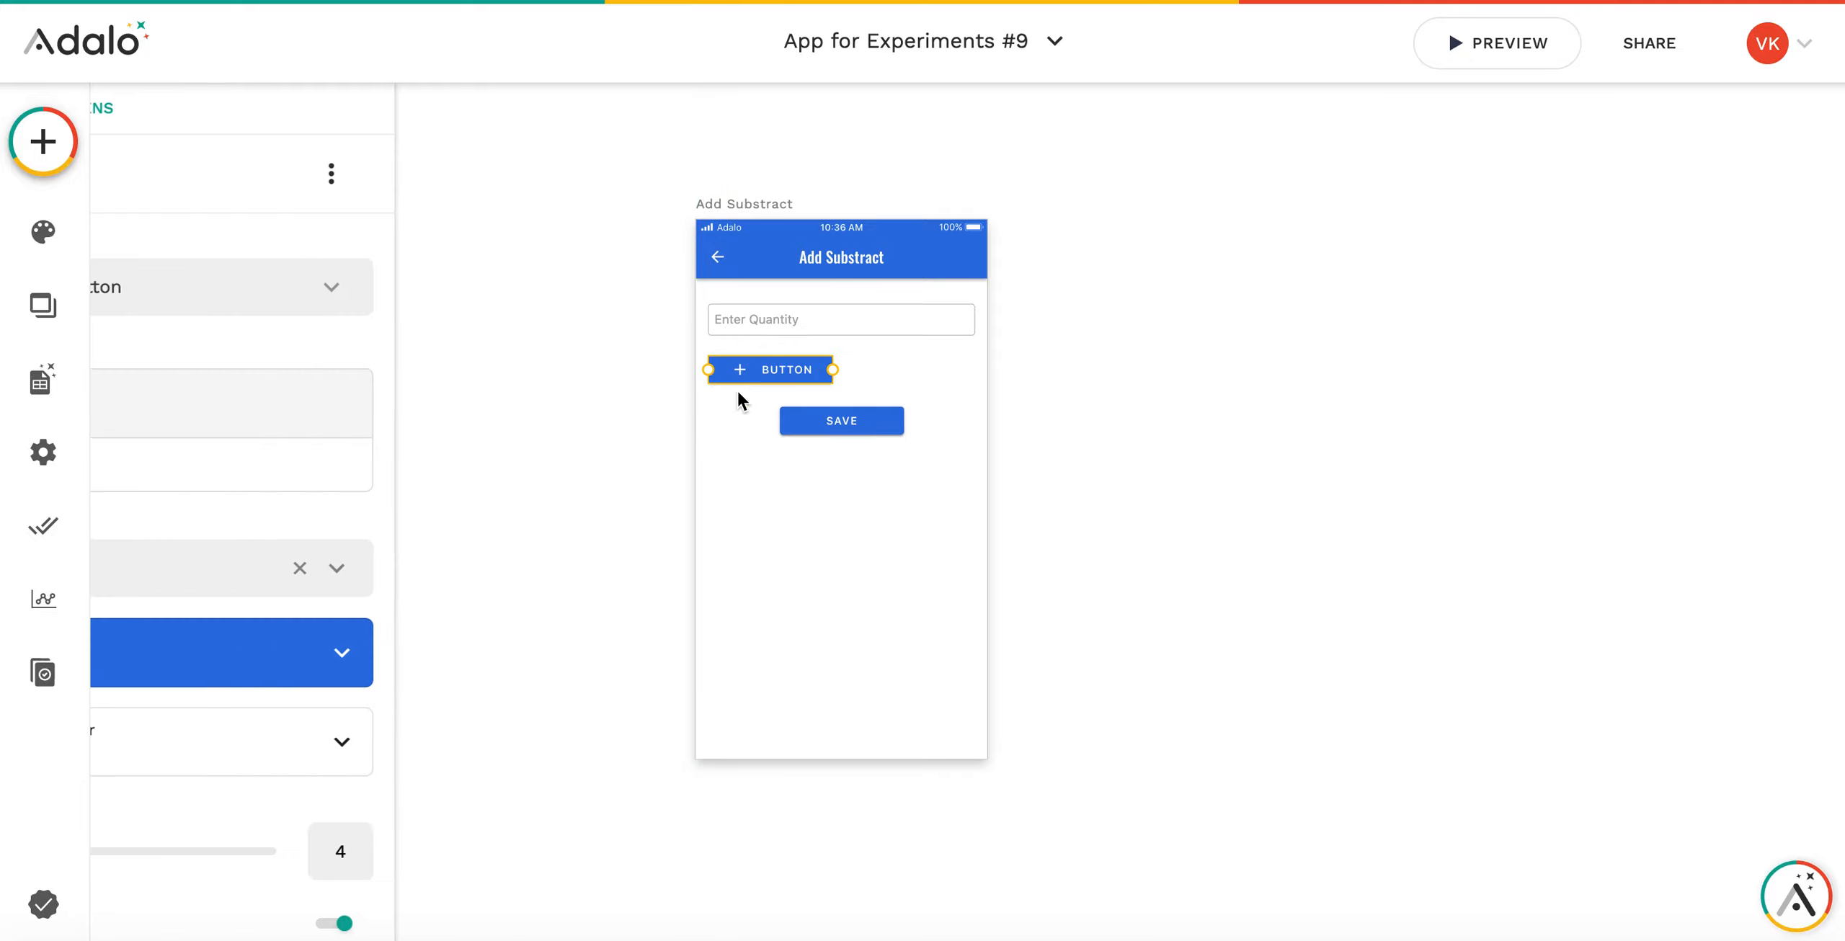
click(468, 568)
double_click(323, 400)
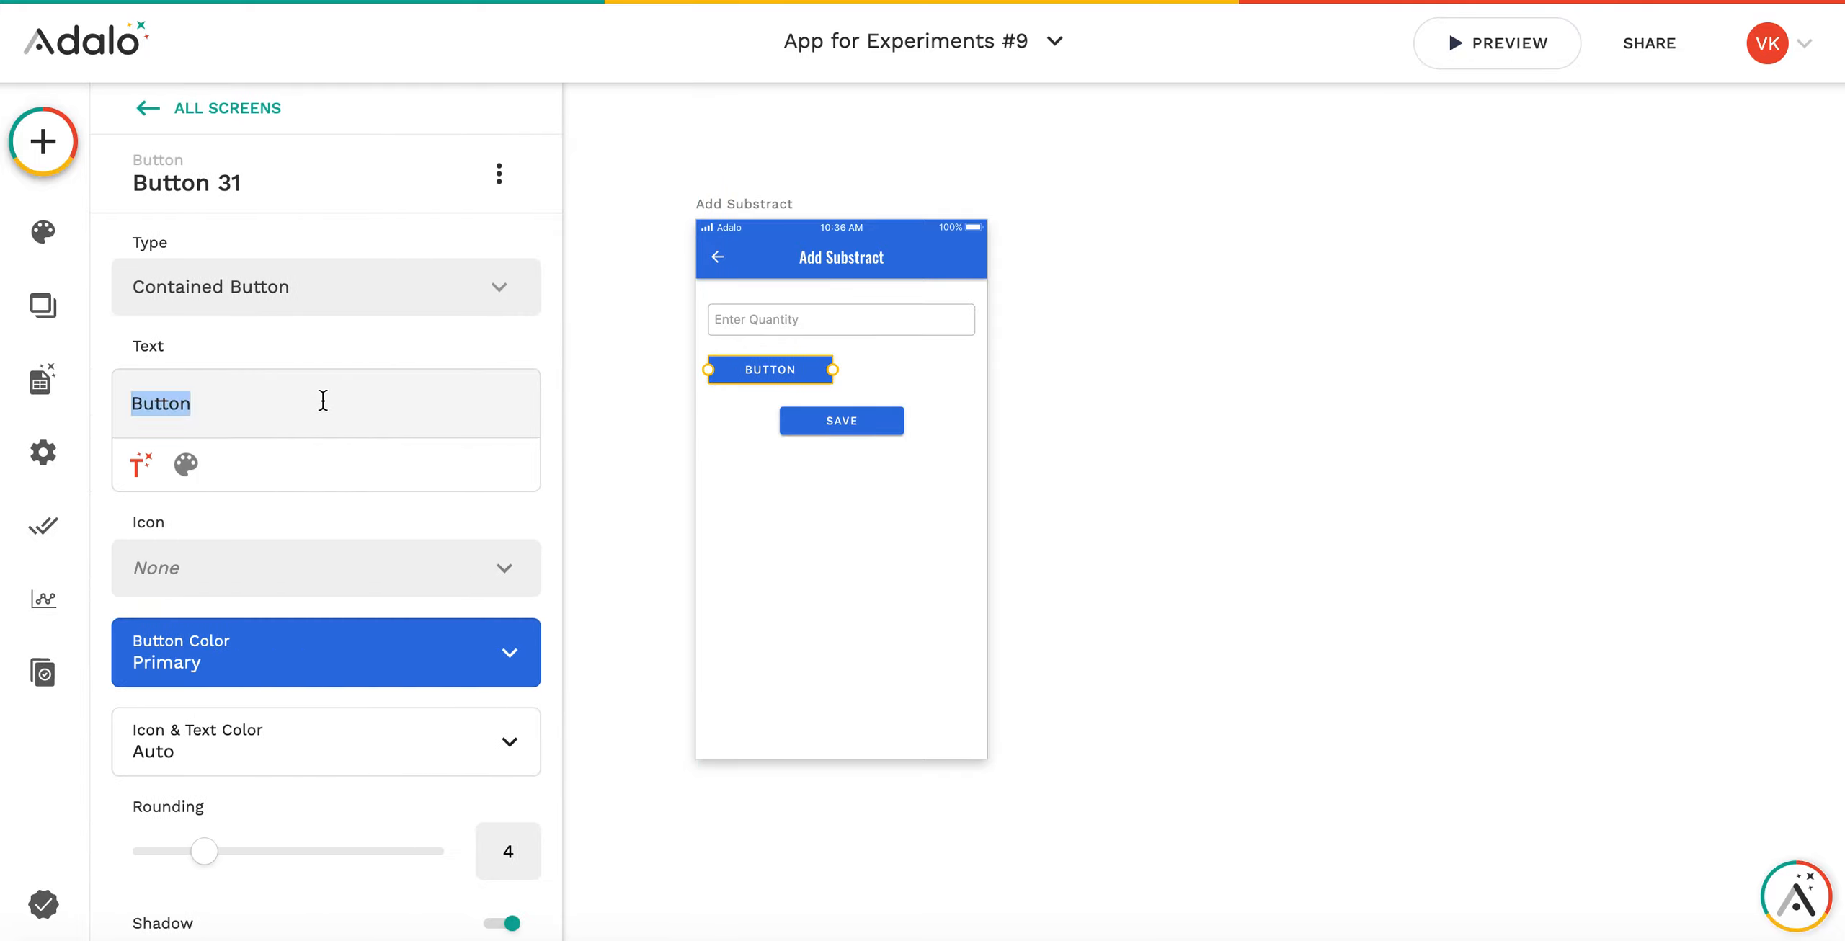
text(-1)
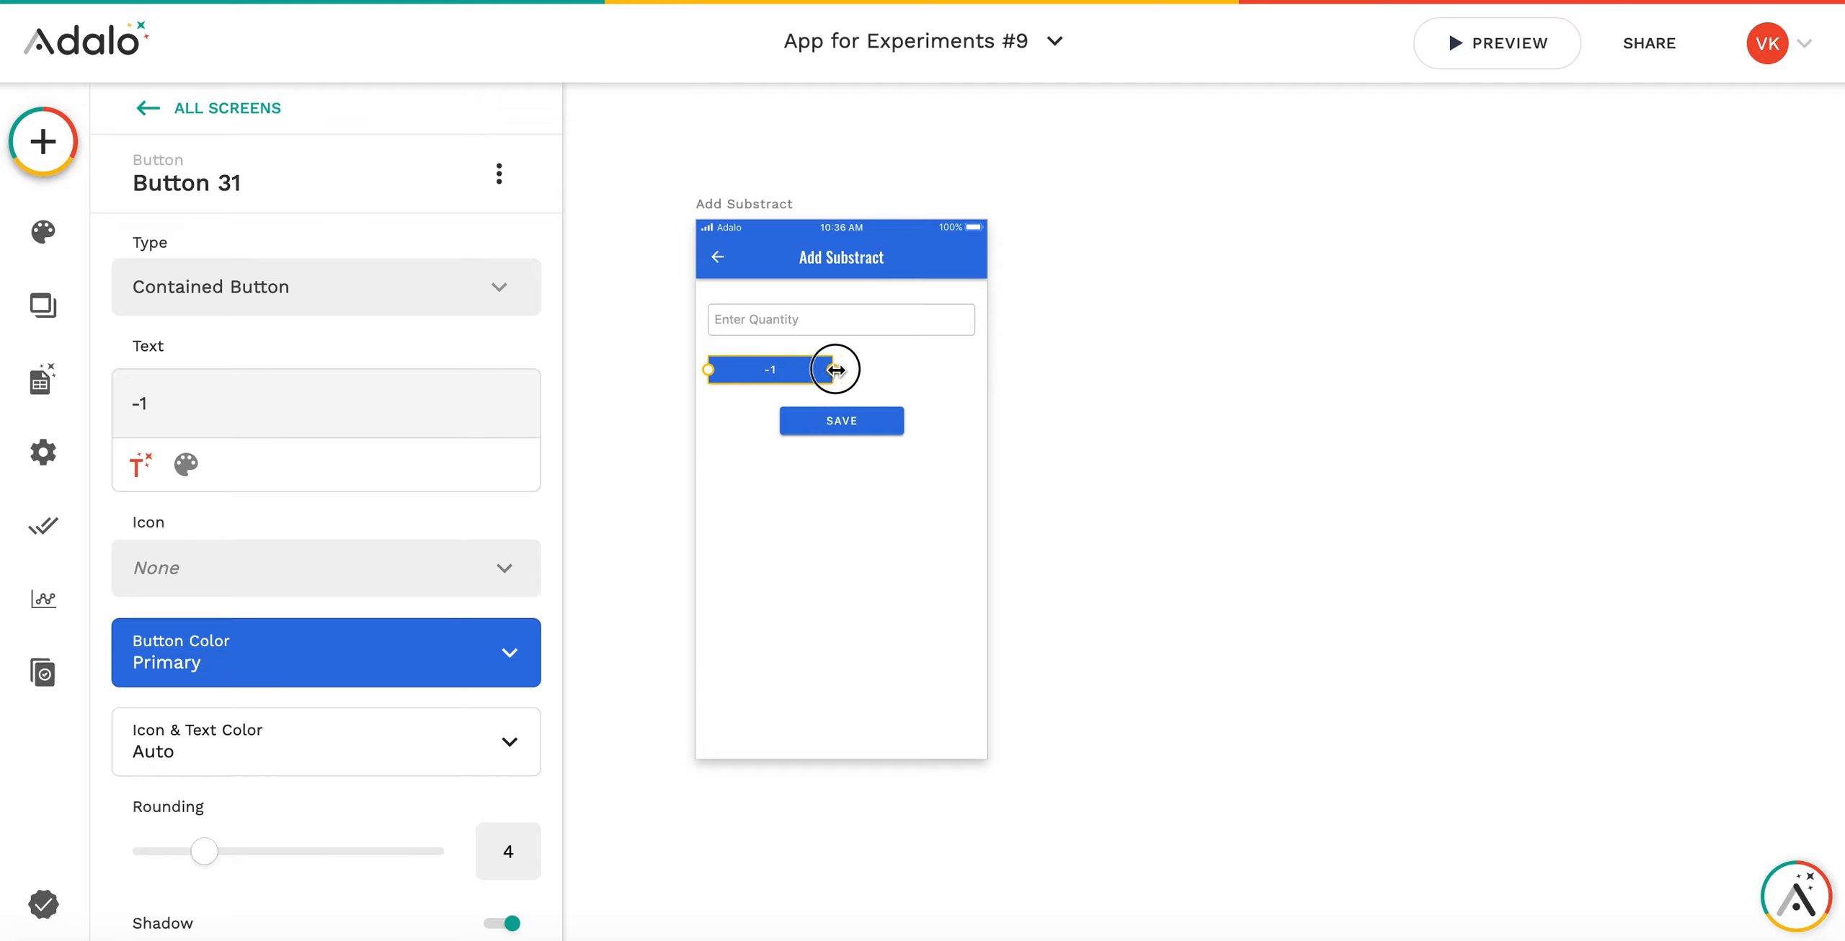
drag(832, 370, 821, 370)
click(702, 467)
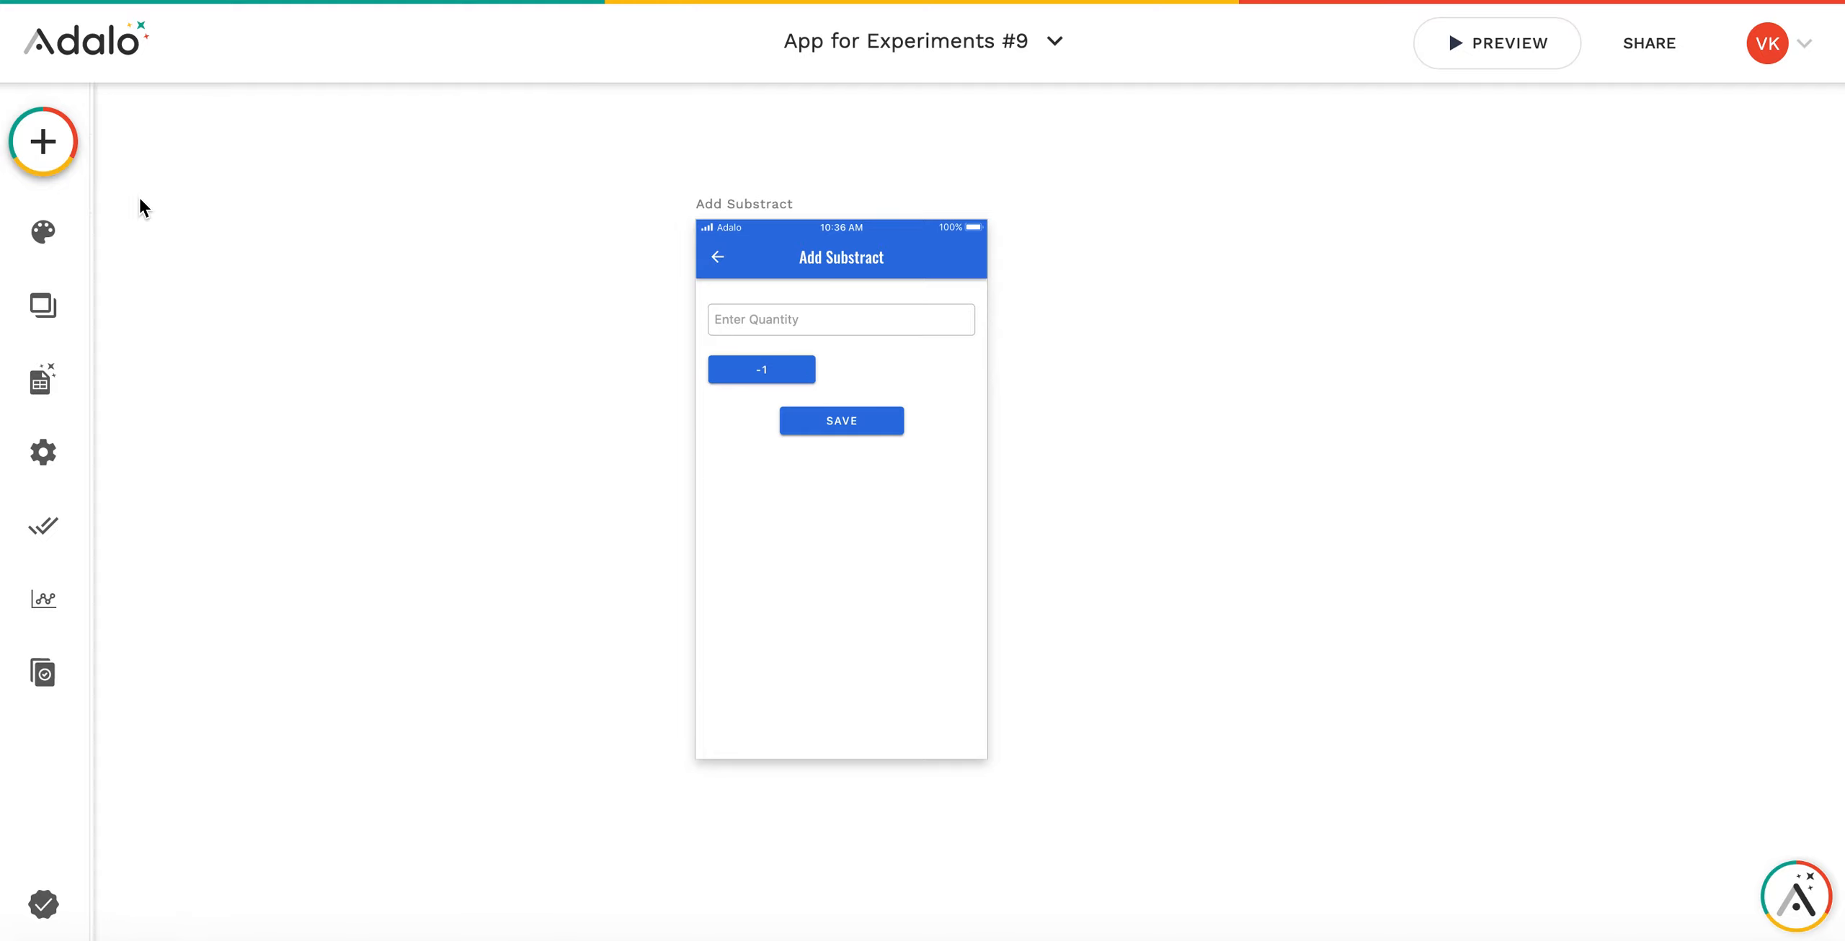
Add a button without an icon, labelled "+1", under the quantity field's right end and size it to match the -1 button.
click(43, 141)
drag(393, 496, 881, 372)
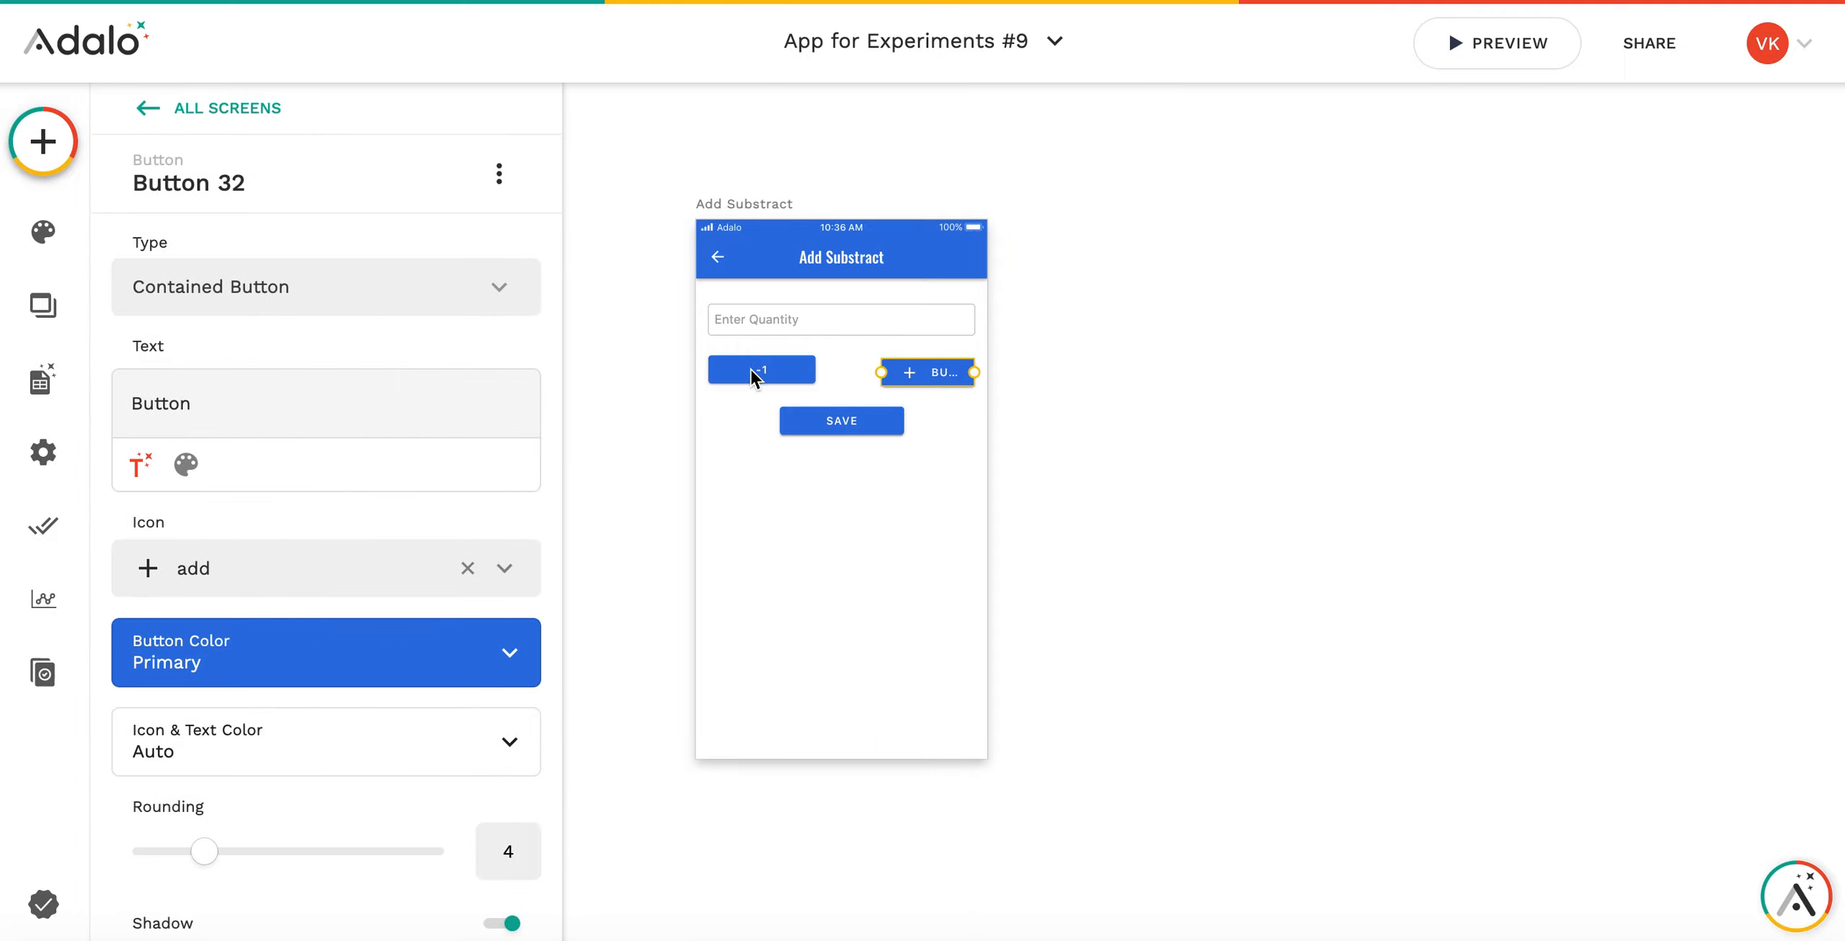
double_click(173, 401)
text(+1)
click(468, 568)
click(1038, 559)
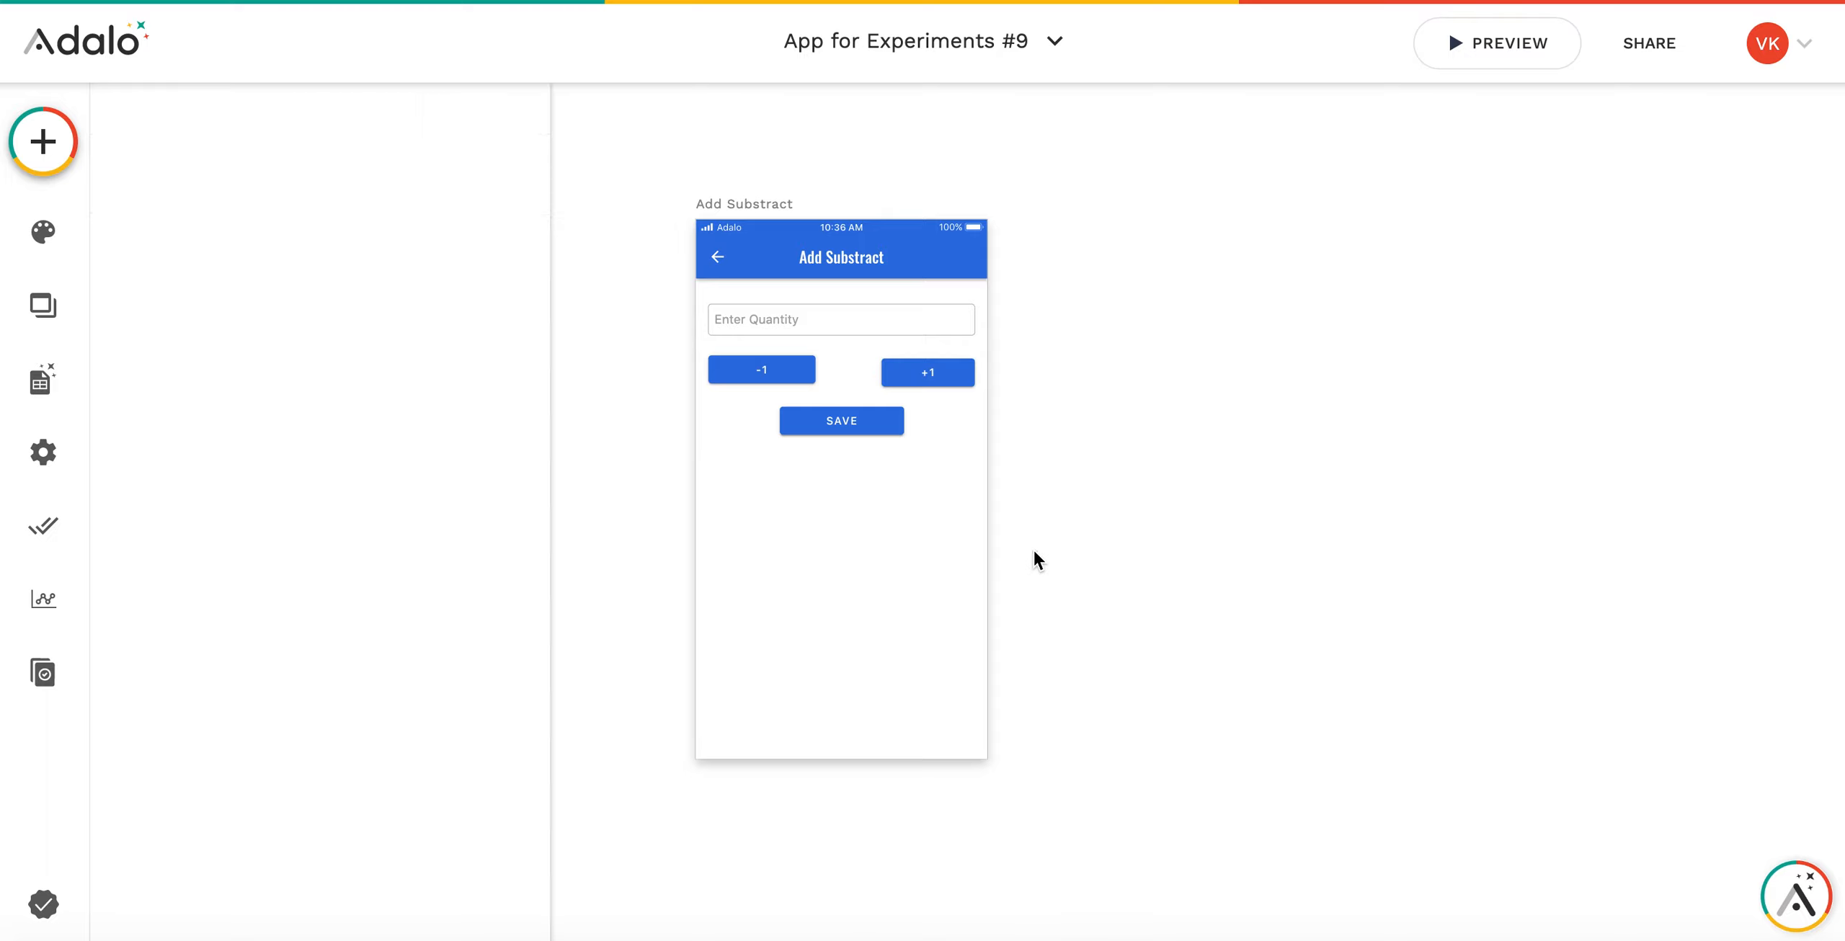
drag(919, 374, 863, 370)
click(861, 493)
scroll(825, 396, up, 3)
click(989, 361)
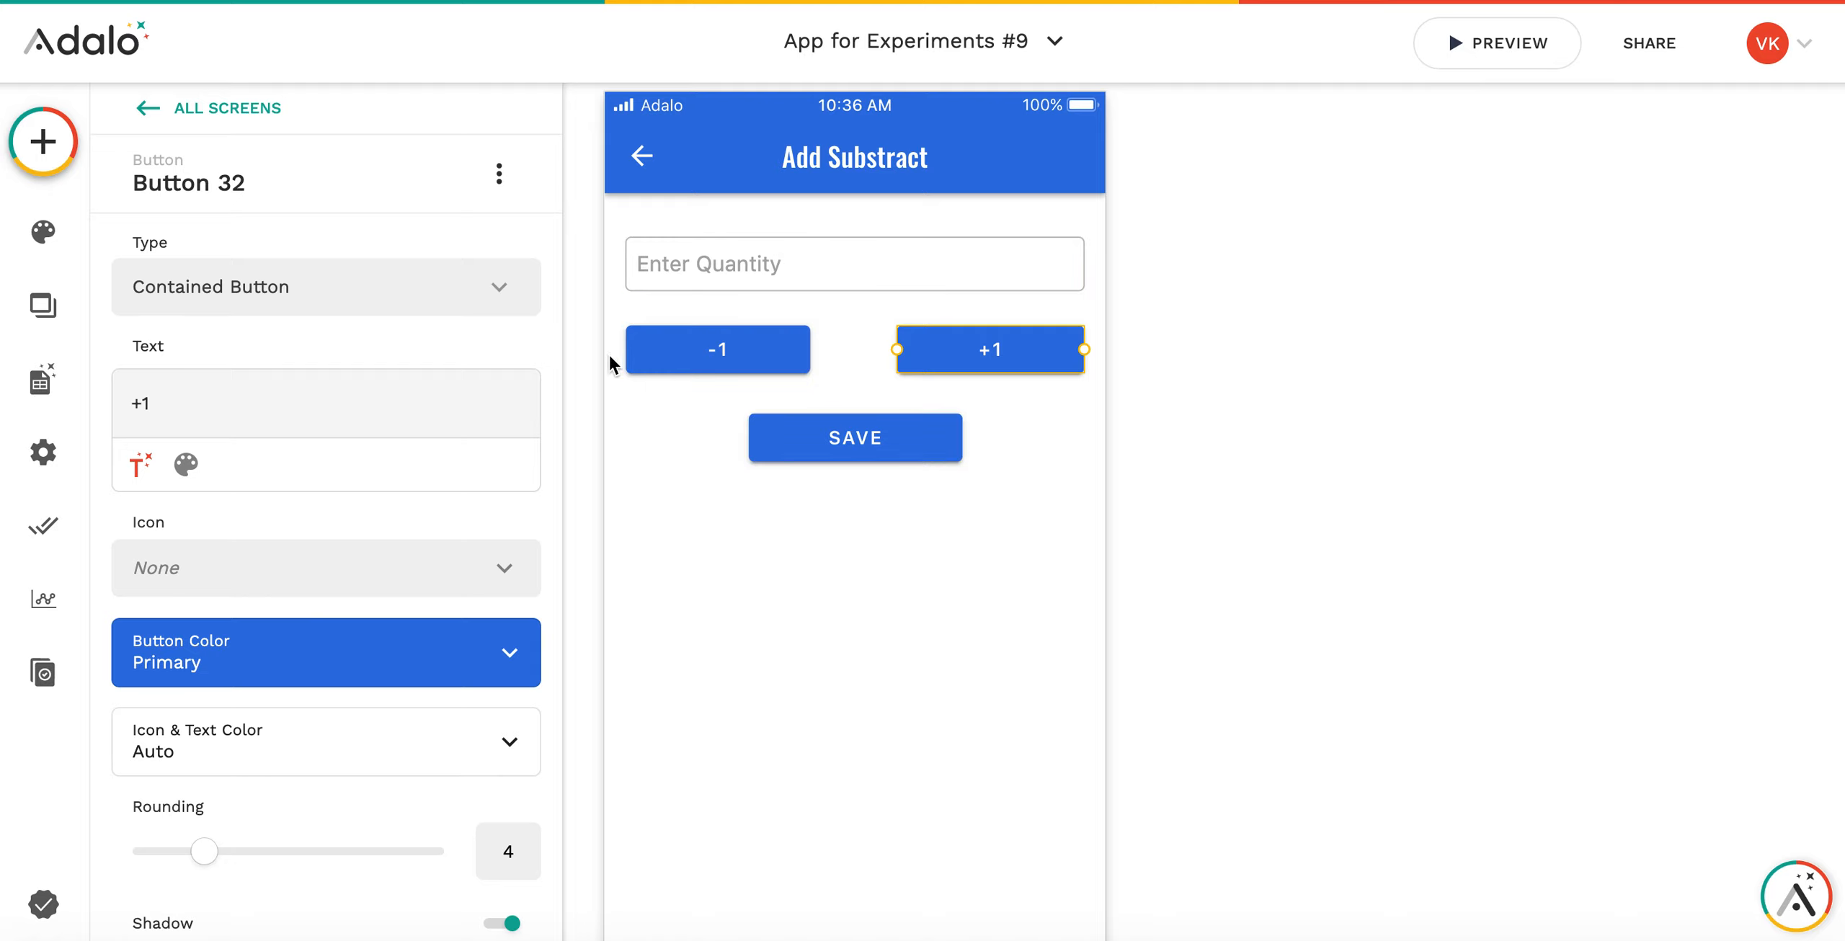
click(721, 350)
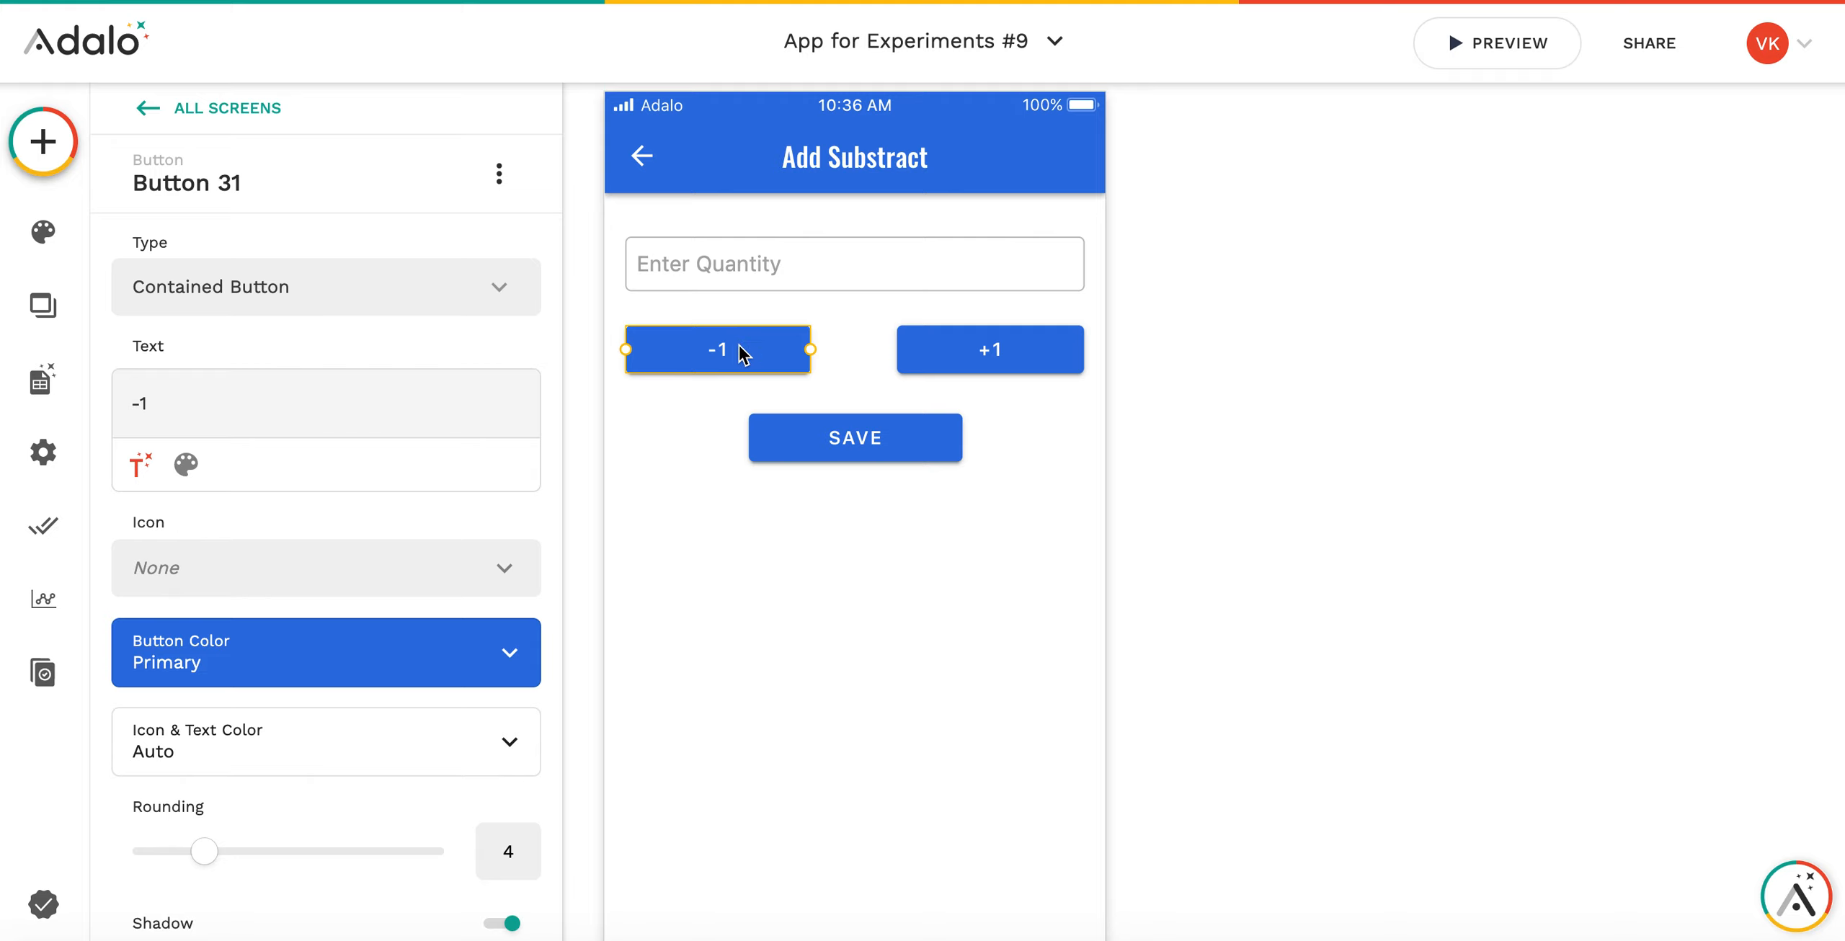
click(1028, 365)
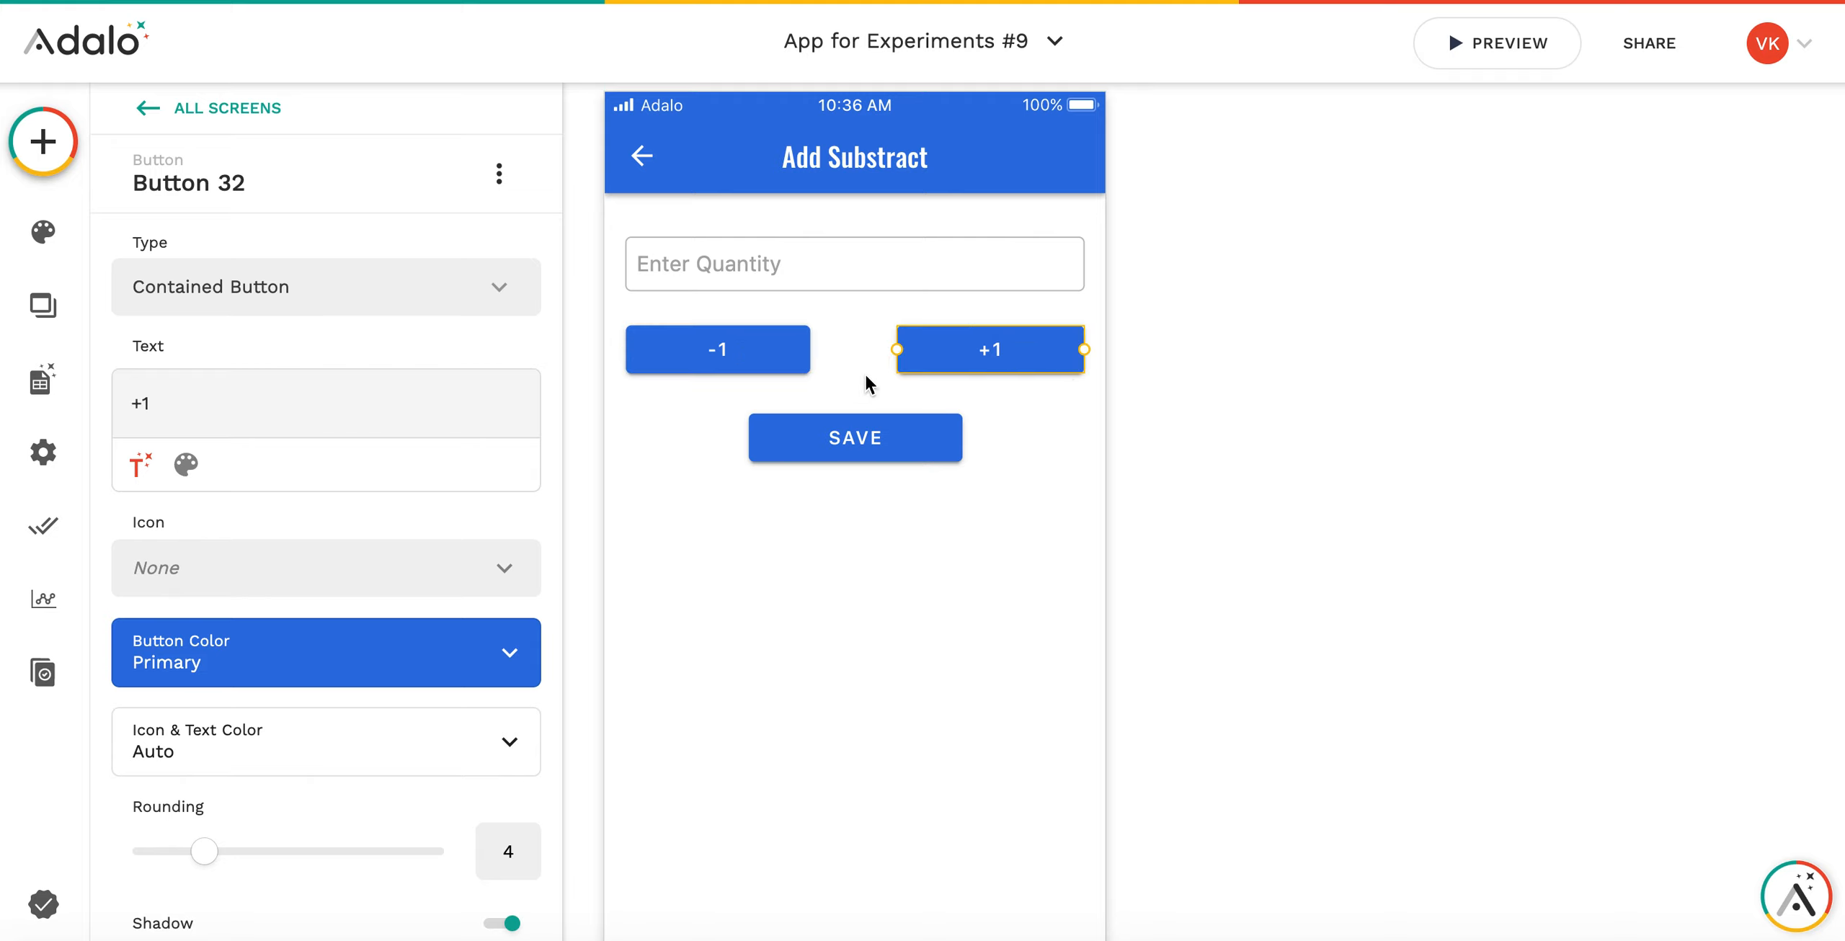
click(876, 453)
click(843, 609)
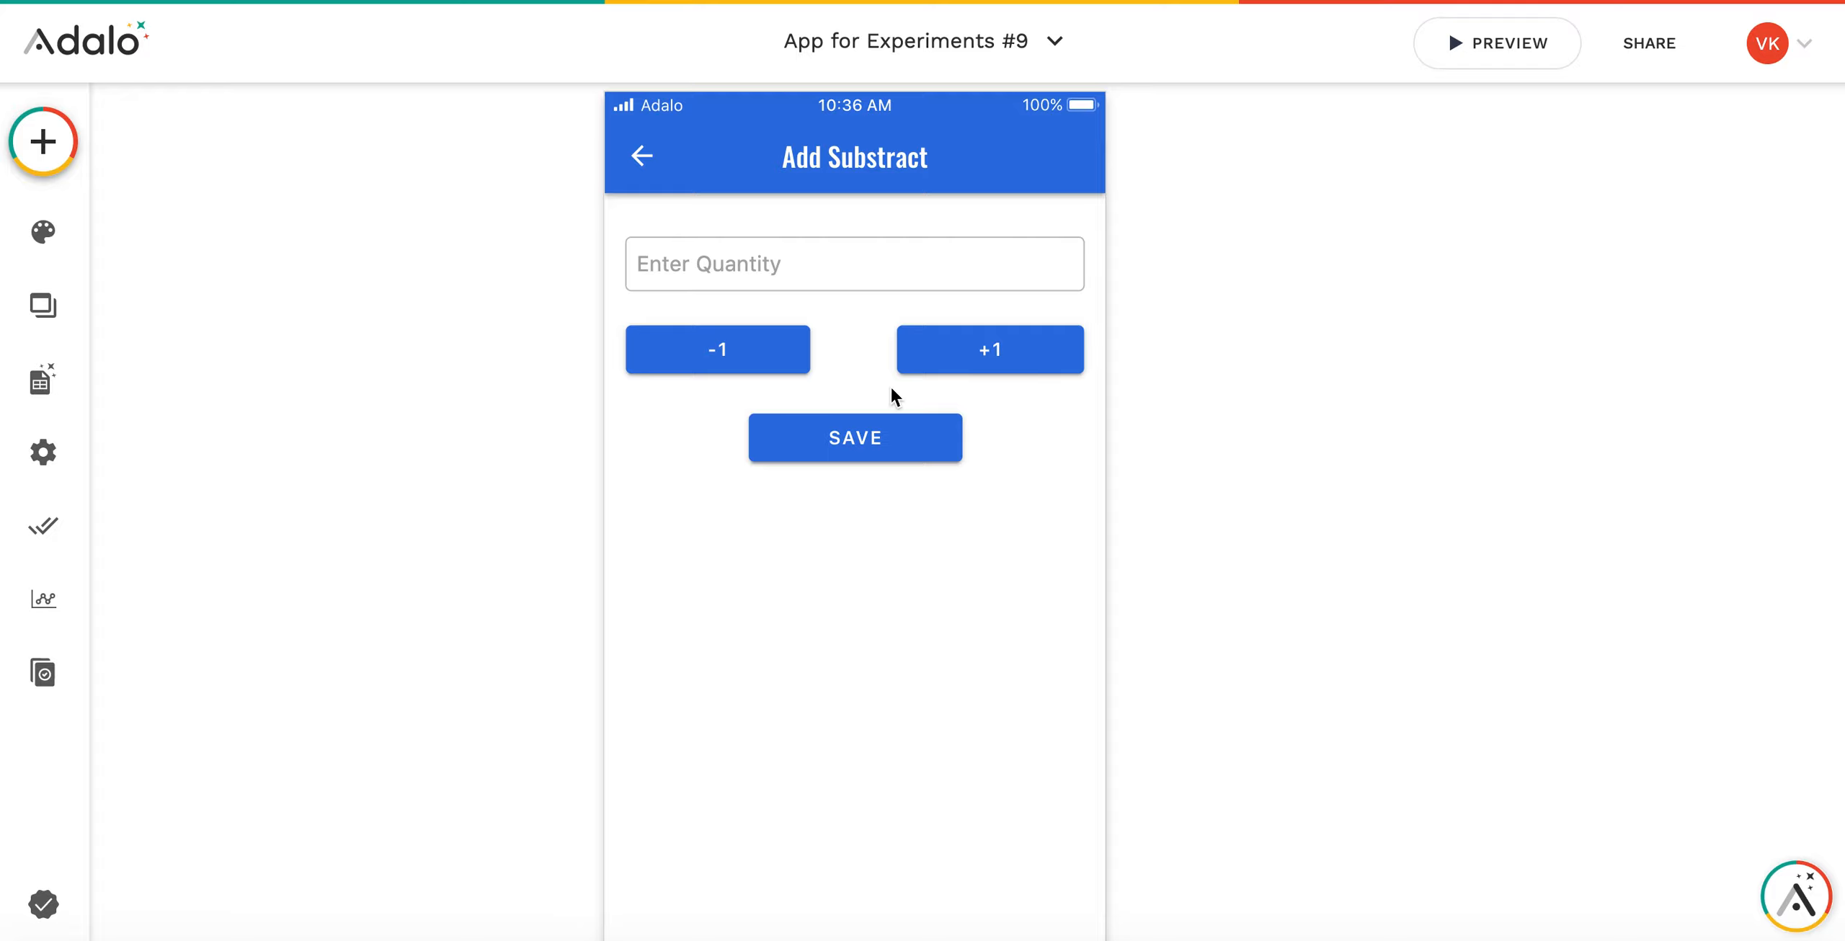
click(991, 359)
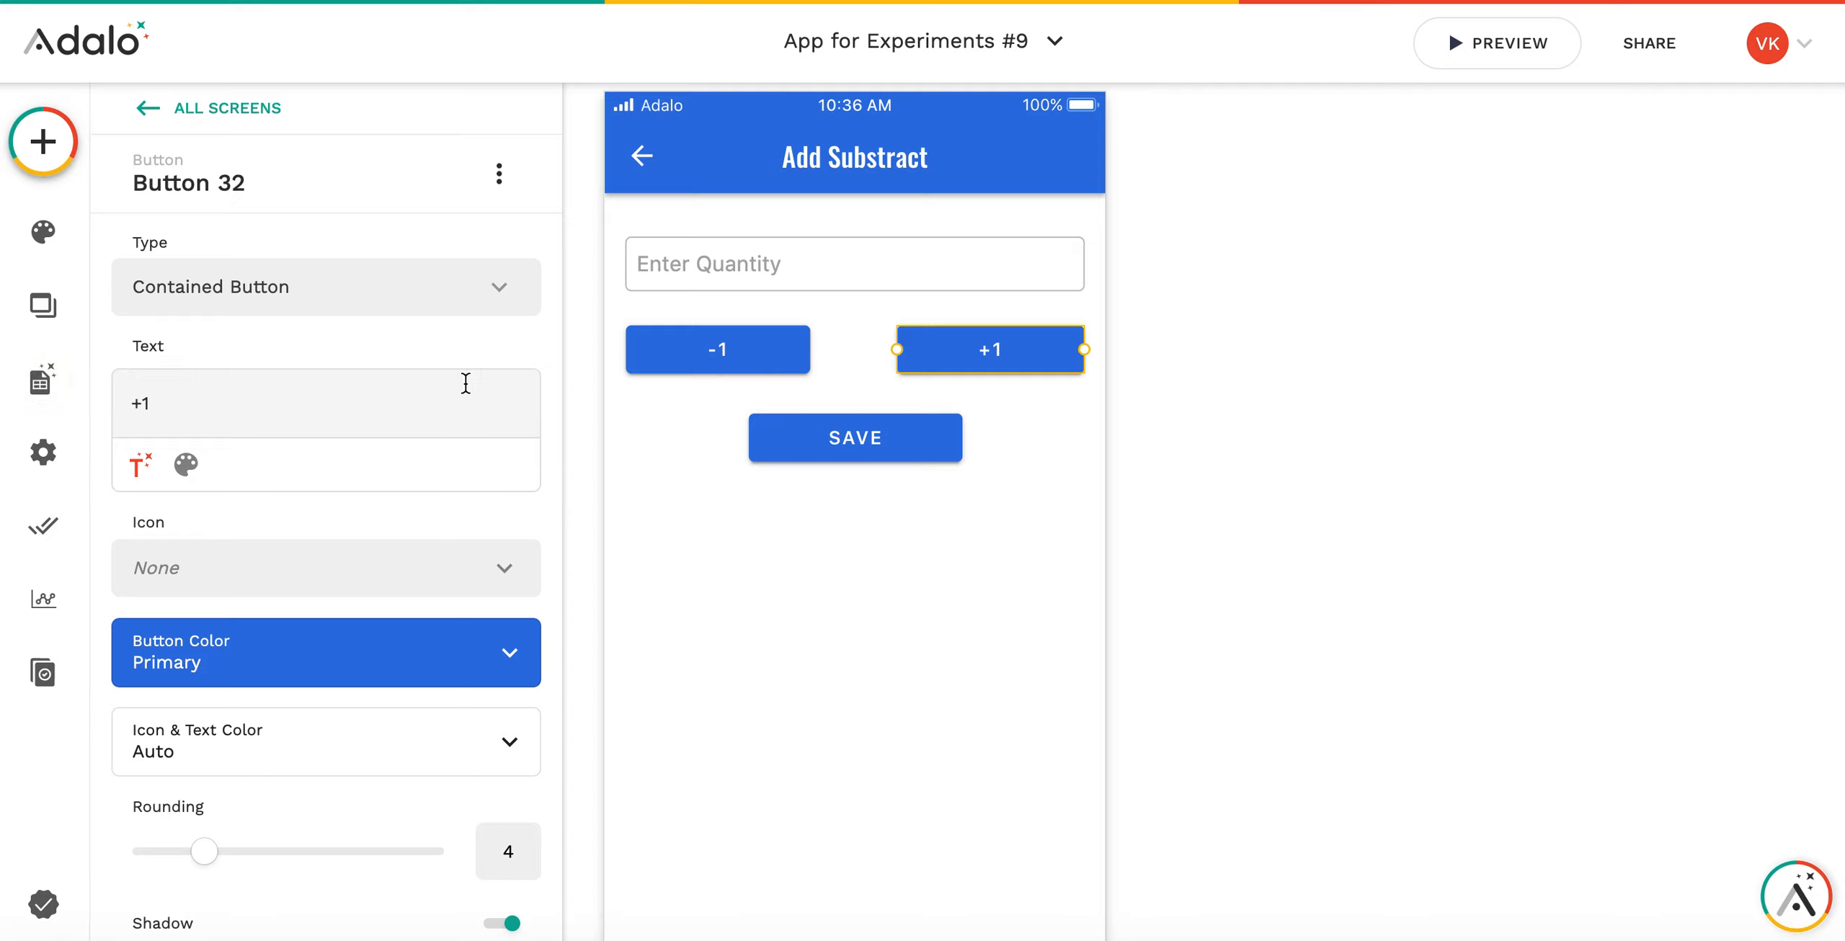
click(815, 493)
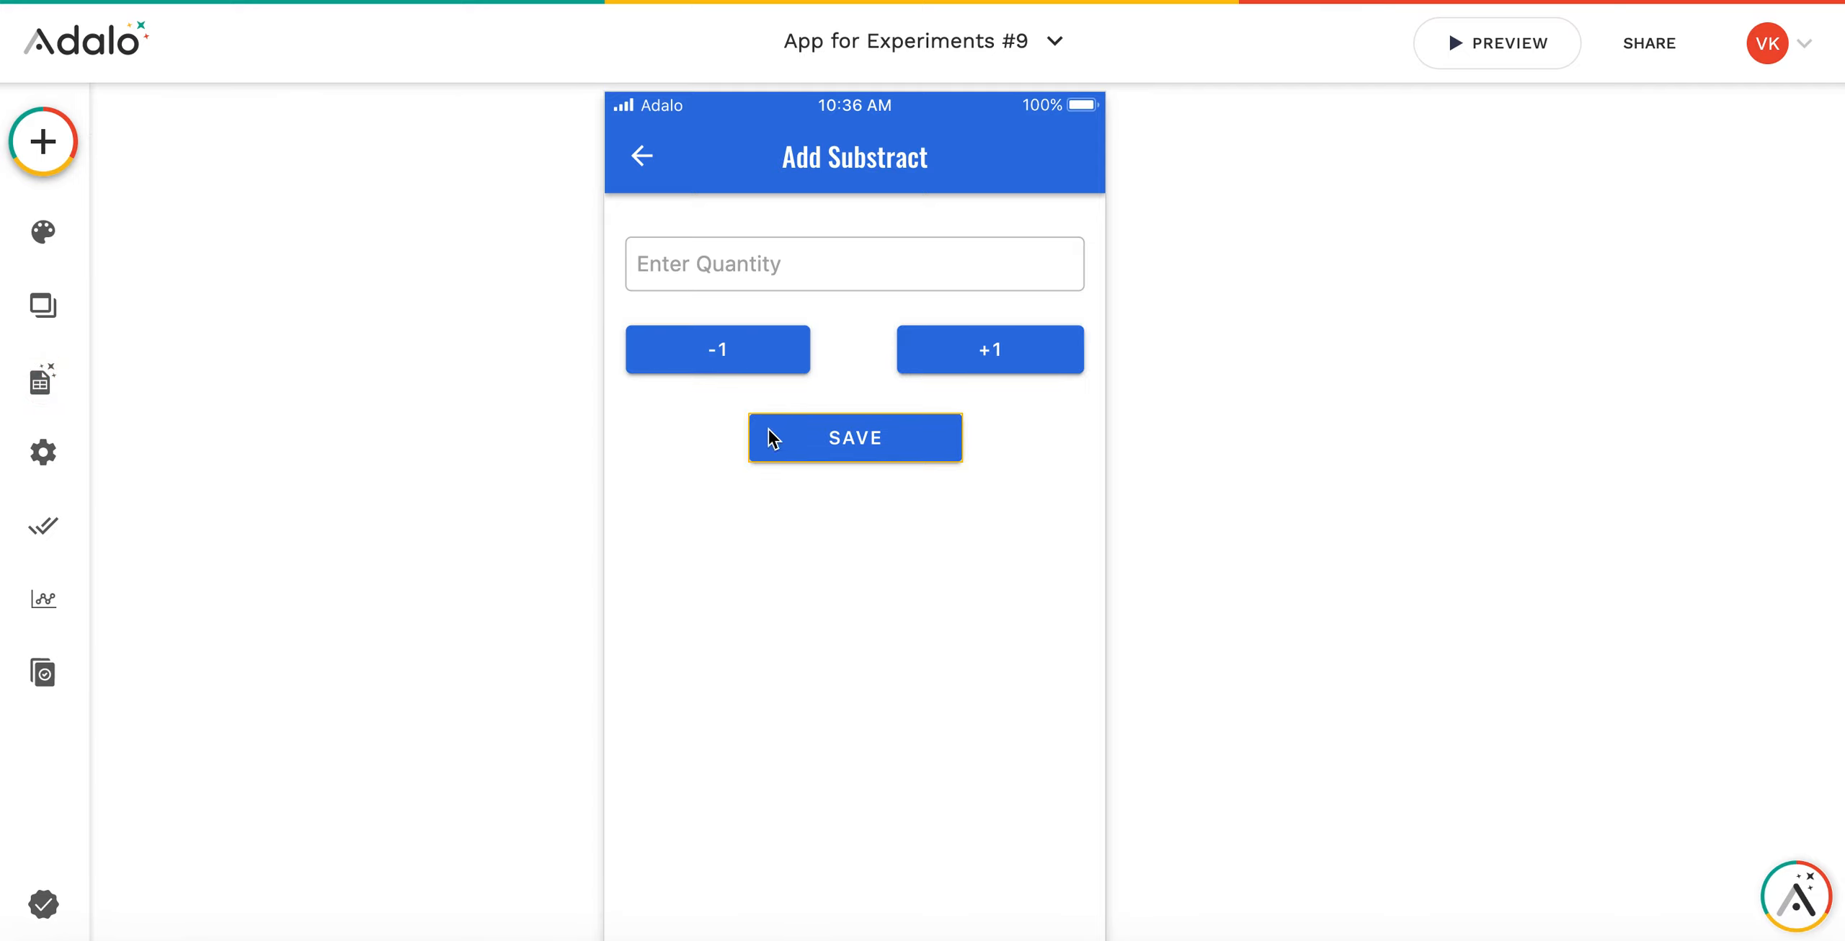
Add another text input below the Save button and narrow it to a bit under half its original width.
click(43, 141)
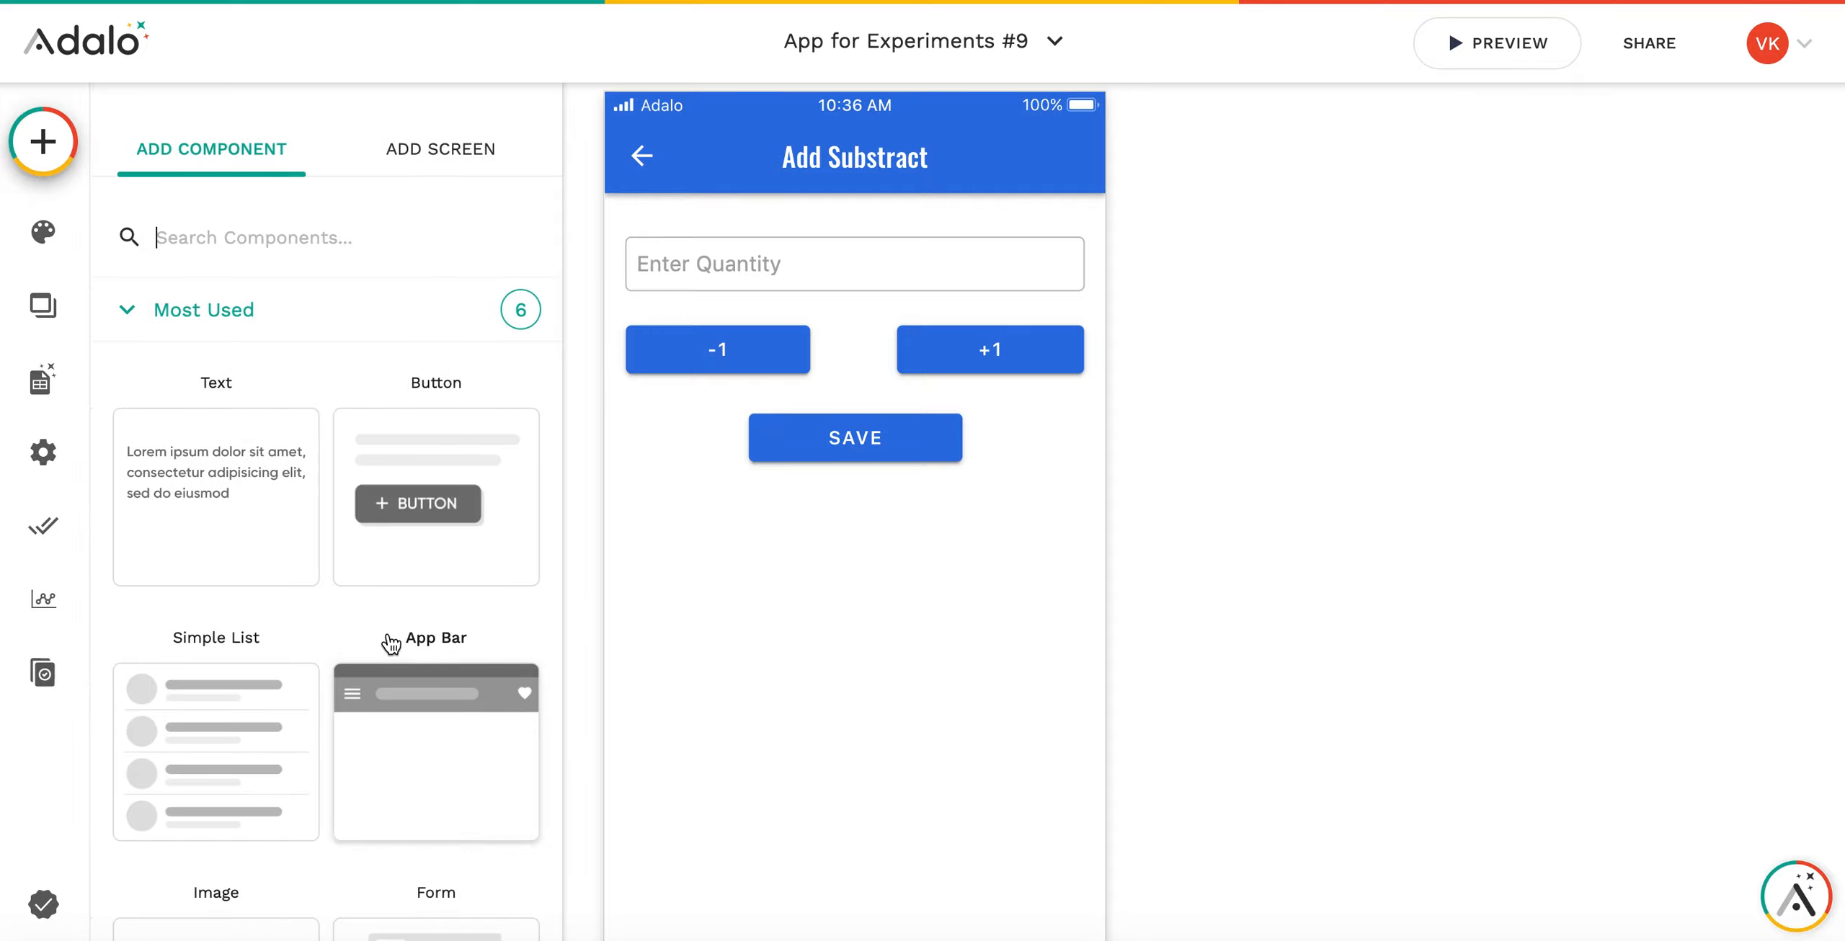
scroll(245, 519, down, 10)
click(231, 590)
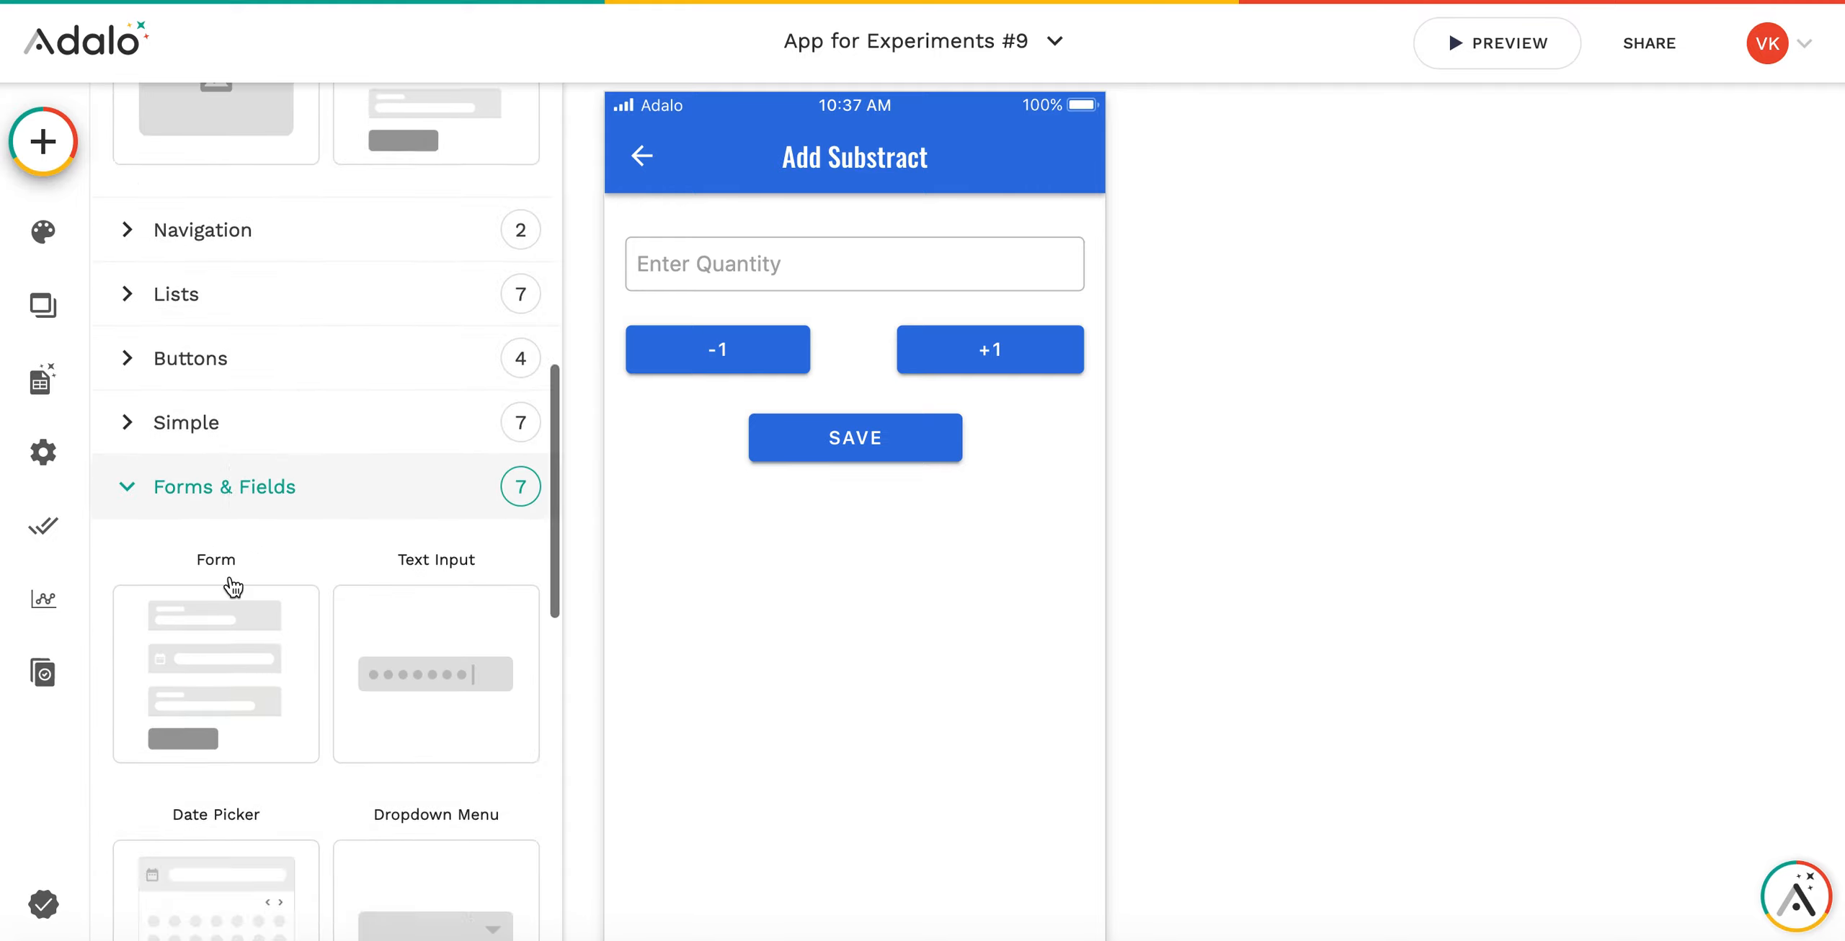
scroll(288, 505, down, 8)
scroll(447, 281, up, 3)
drag(440, 296, 848, 570)
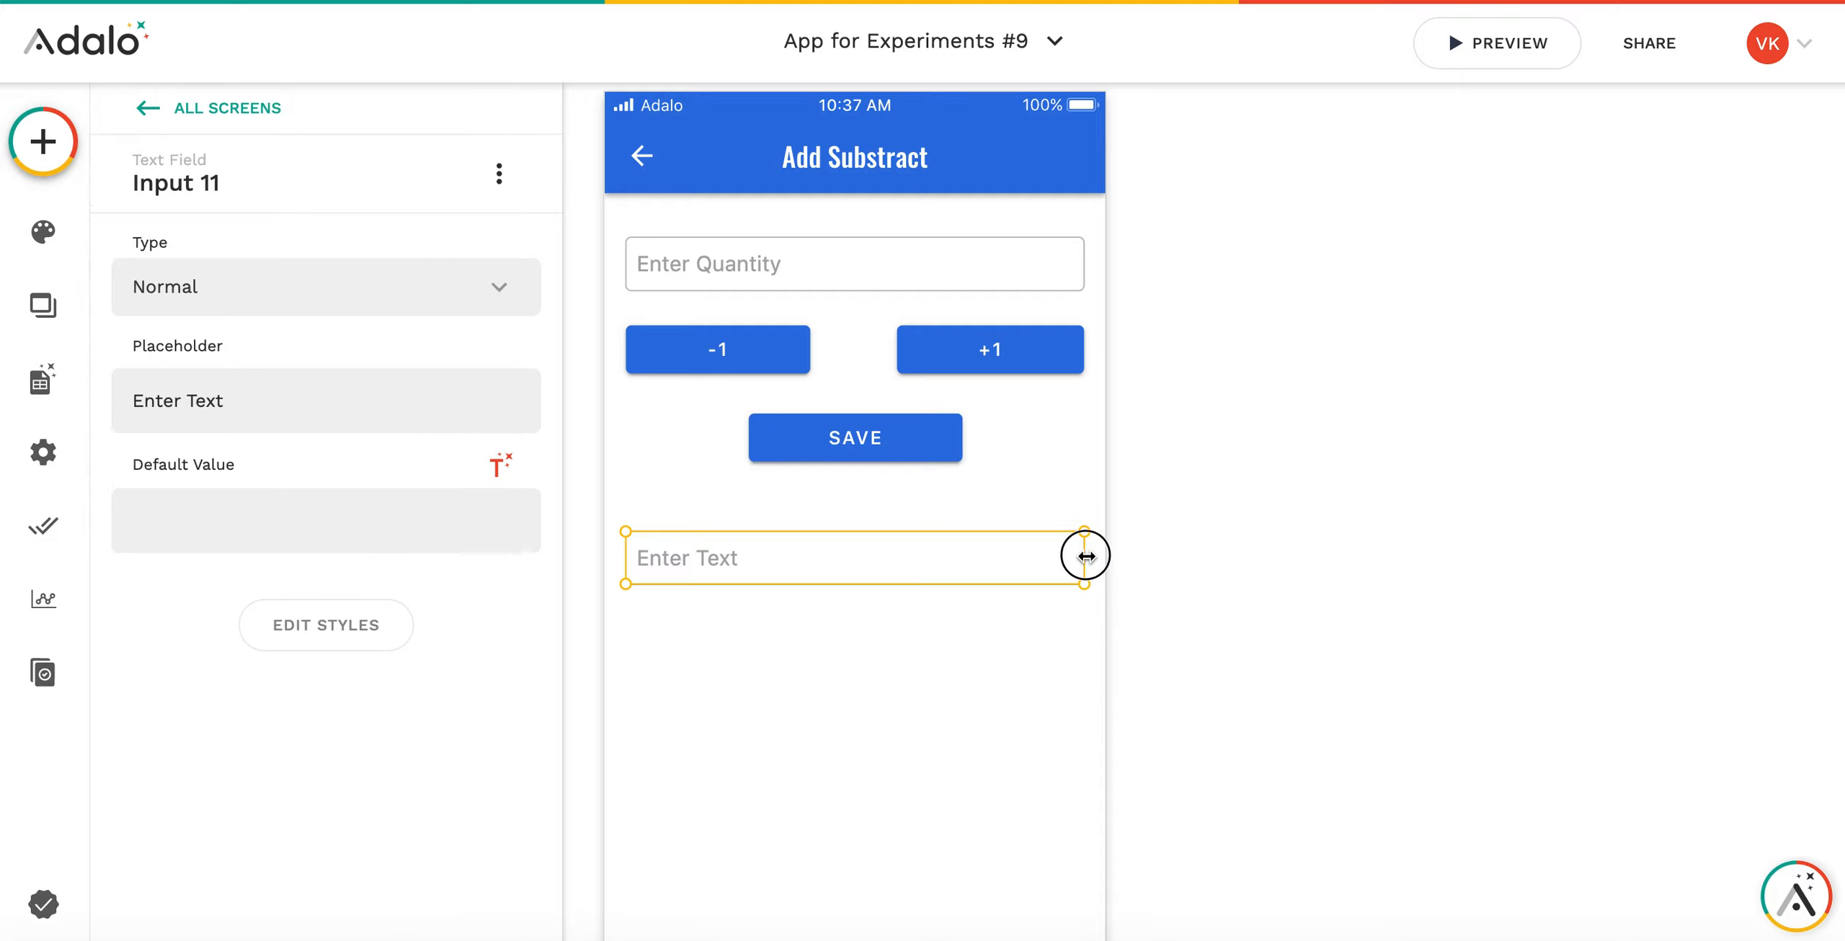
drag(1084, 557, 836, 557)
Rename the new narrow text field as "Prev Input".
click(196, 179)
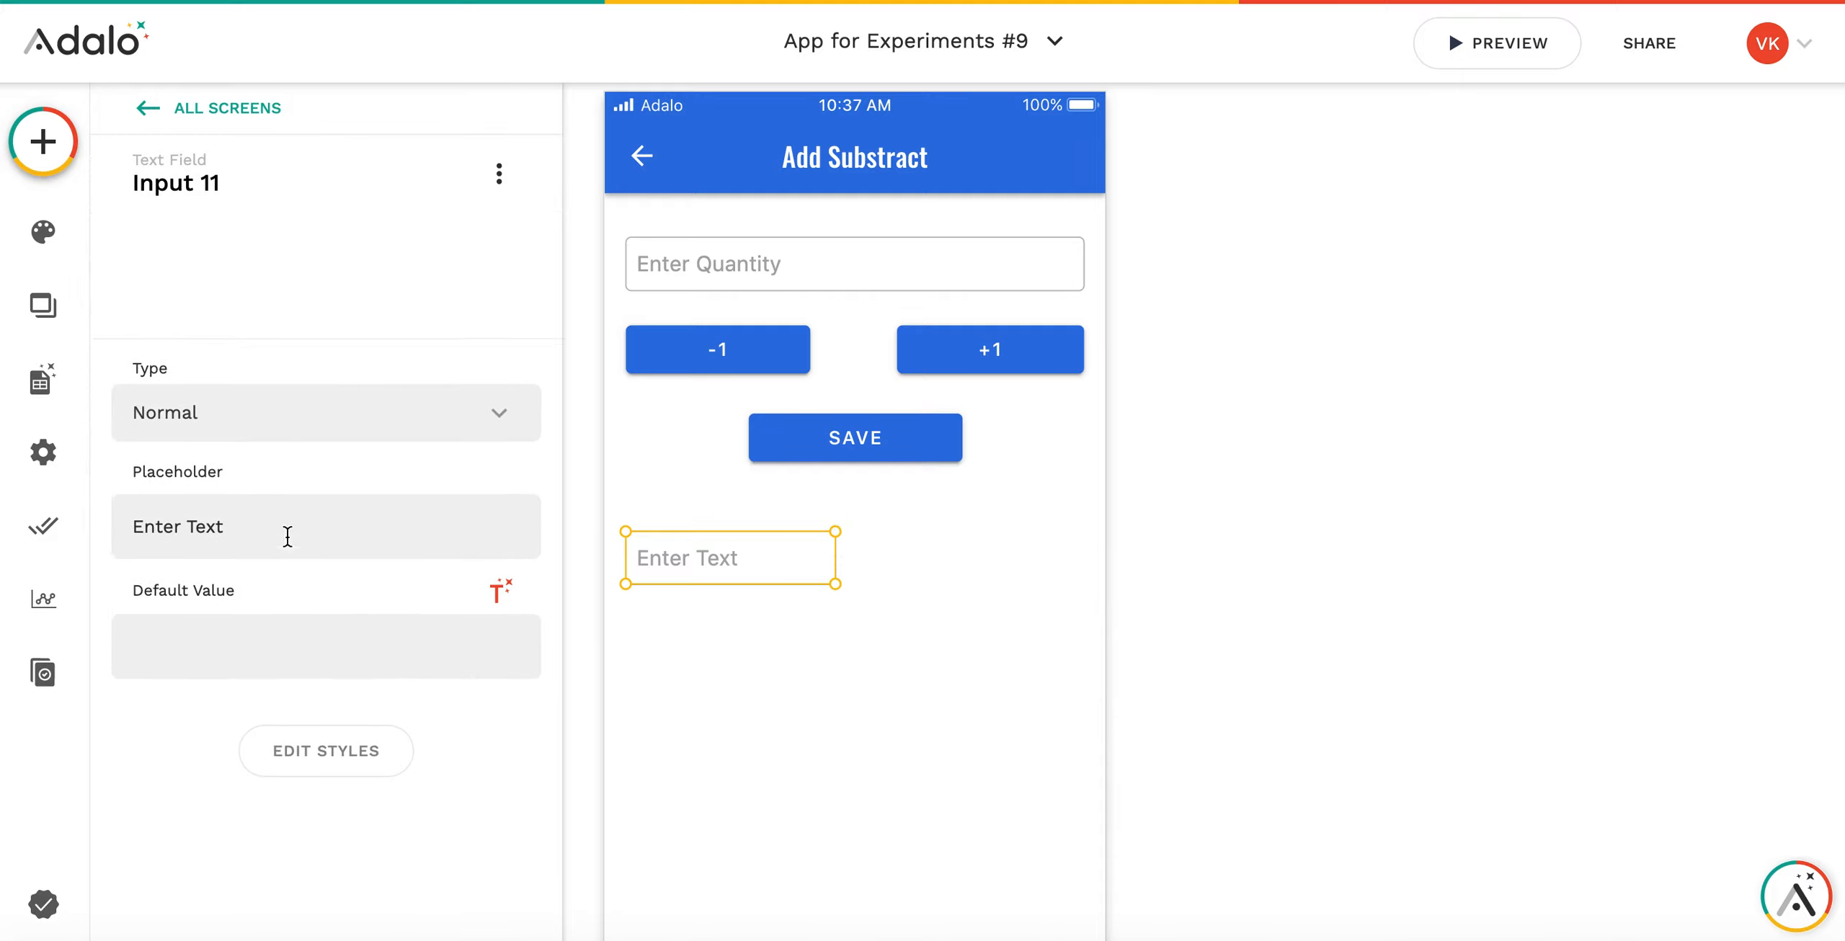
triple_click(197, 261)
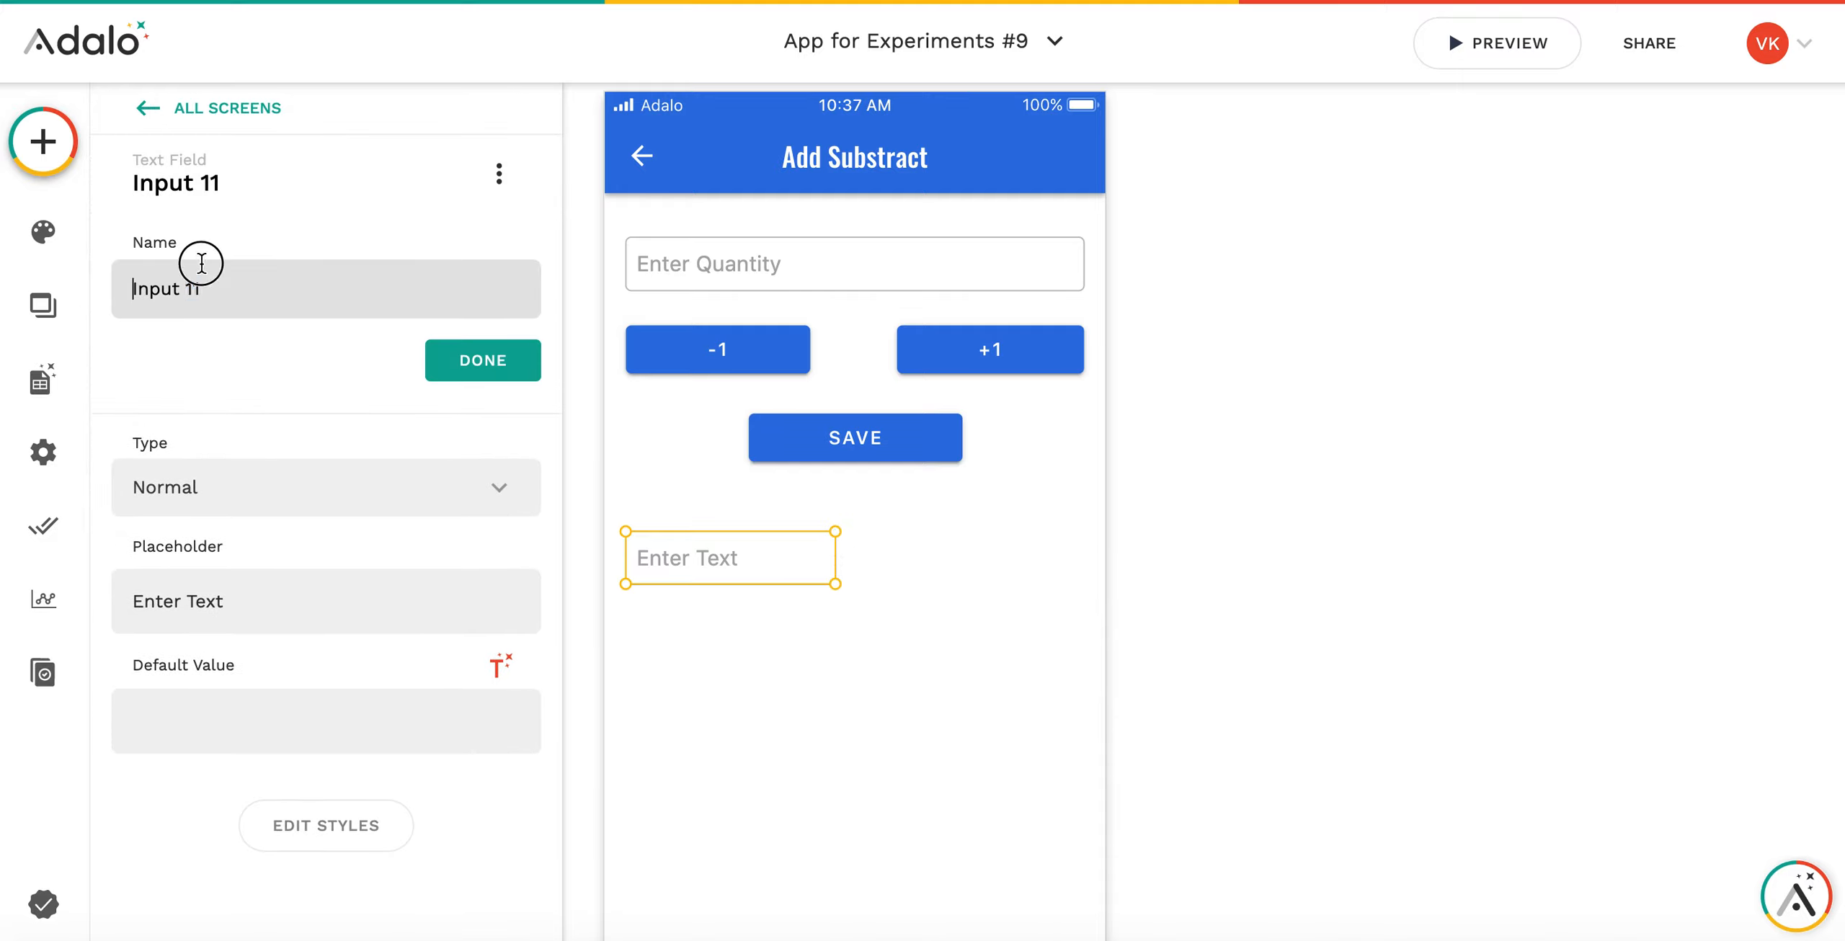
text(Prev Input)
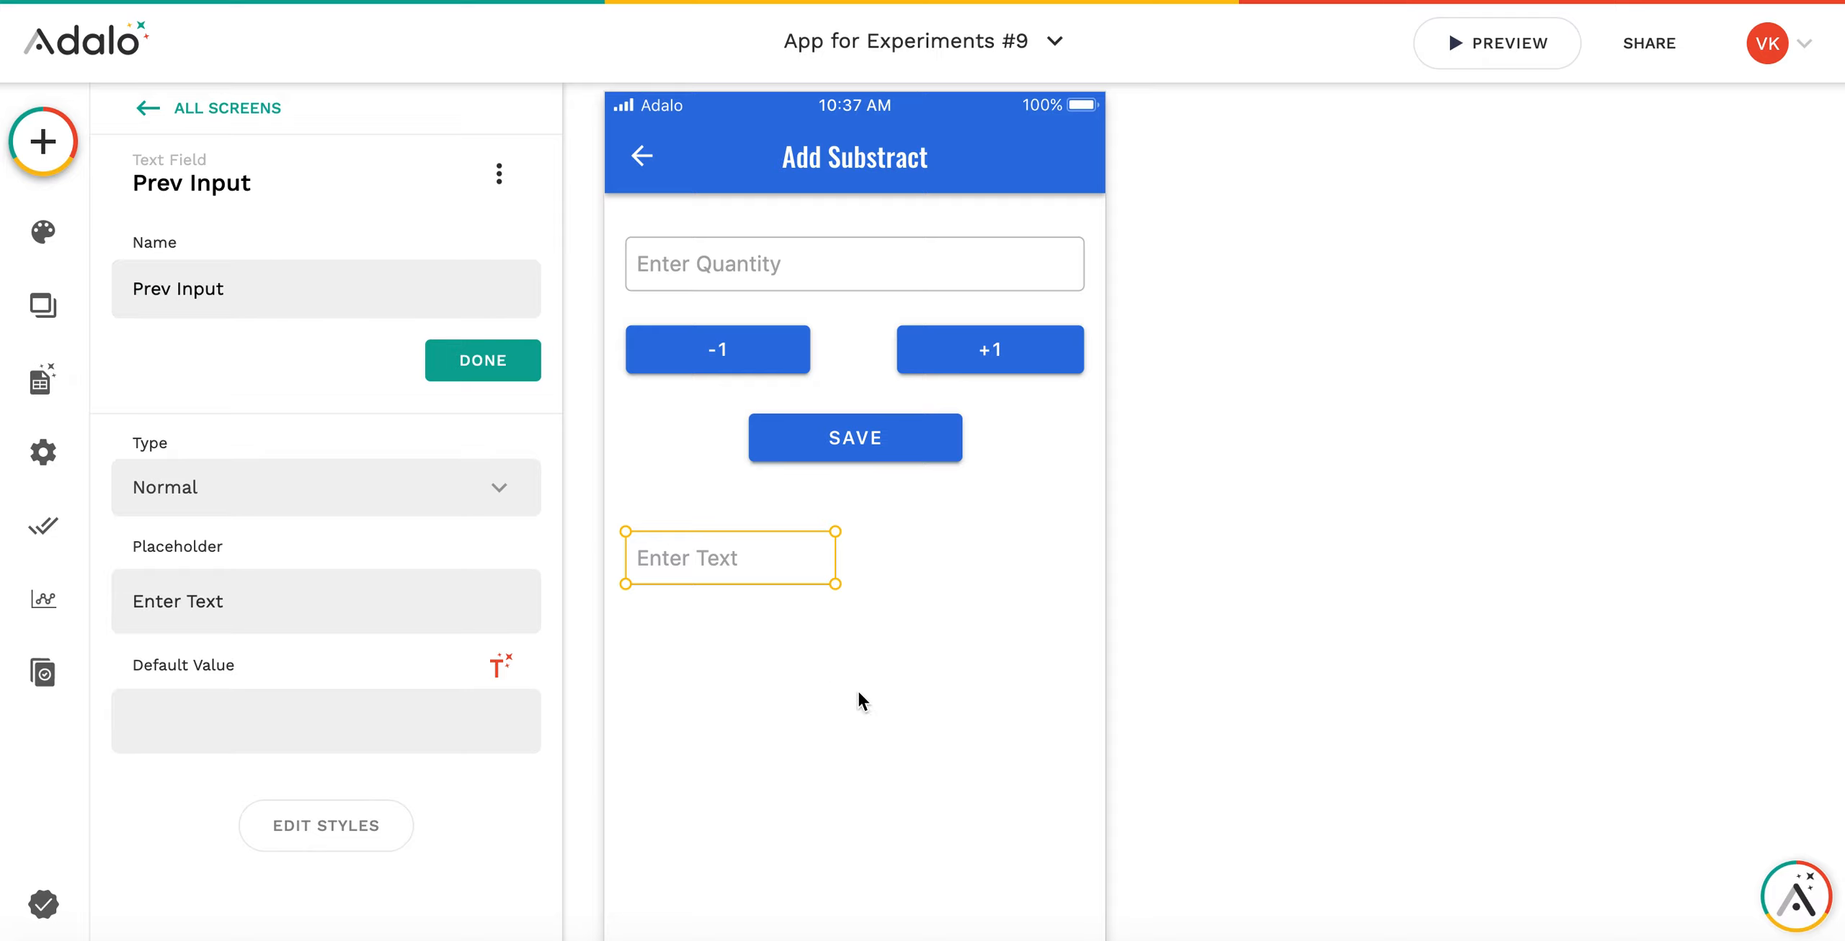
Duplicate the Prev Input field and place the copy to its right on the same row.
click(740, 557)
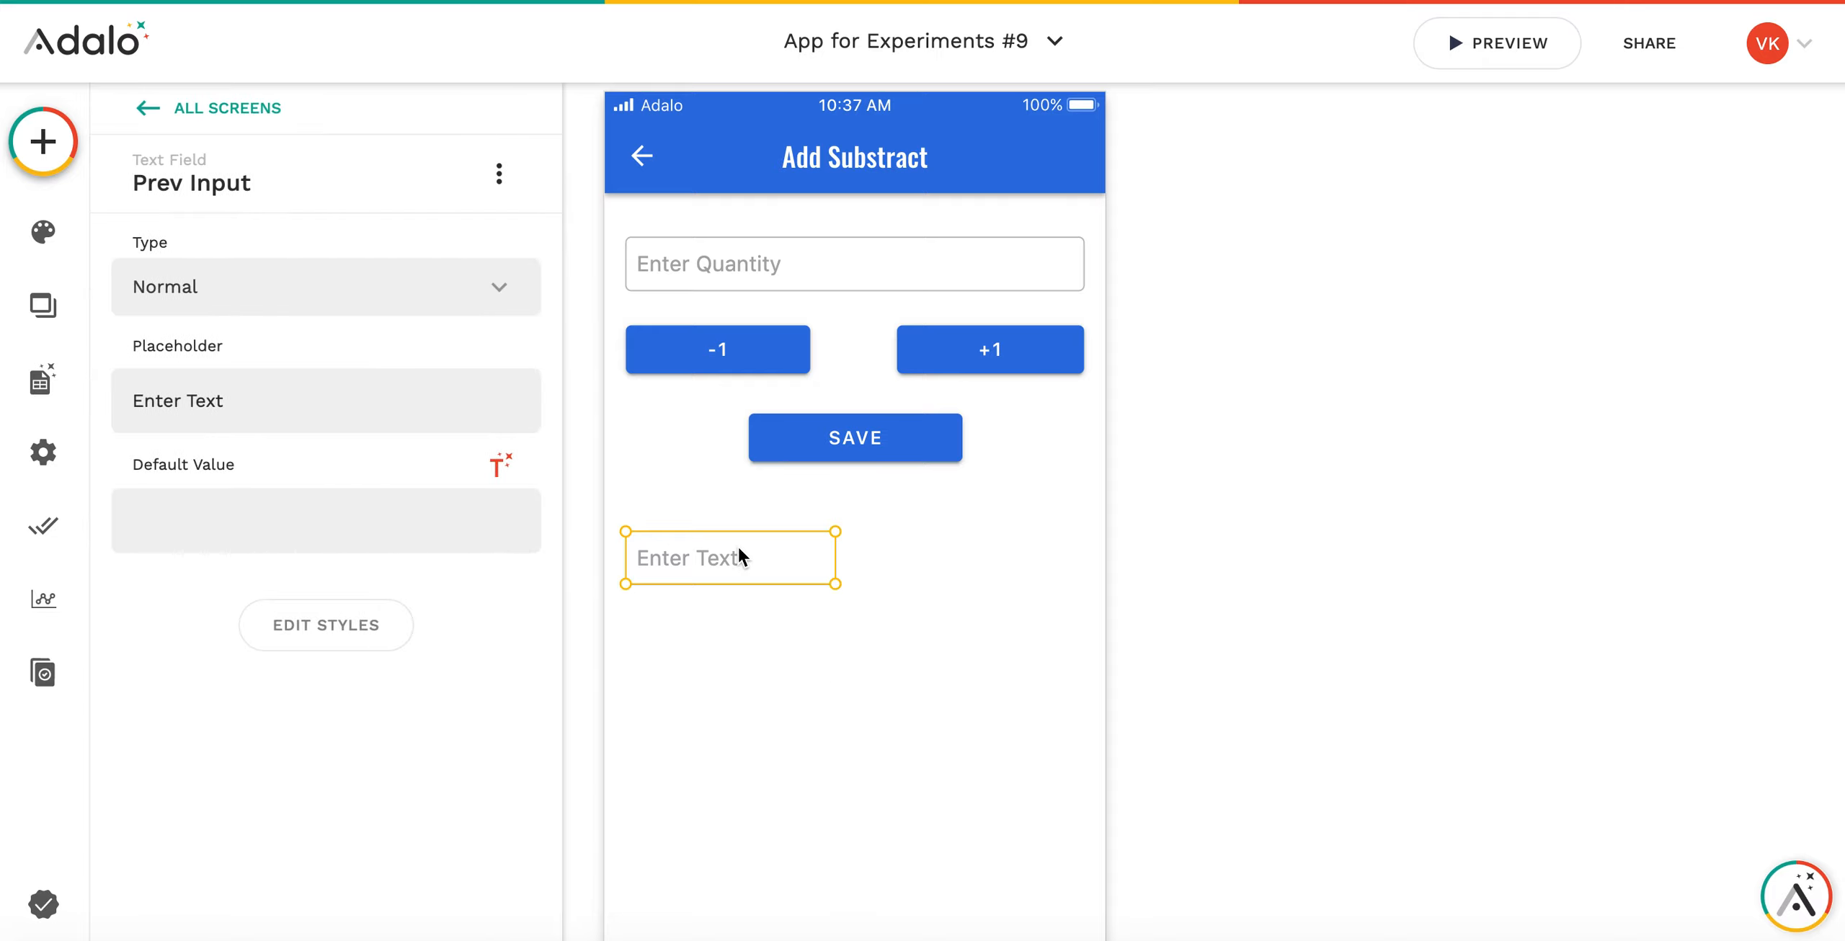
key(ctrl+d)
drag(738, 545, 981, 557)
Rename the duplicated text field on the right of the row as "Next Input".
click(213, 186)
double_click(148, 288)
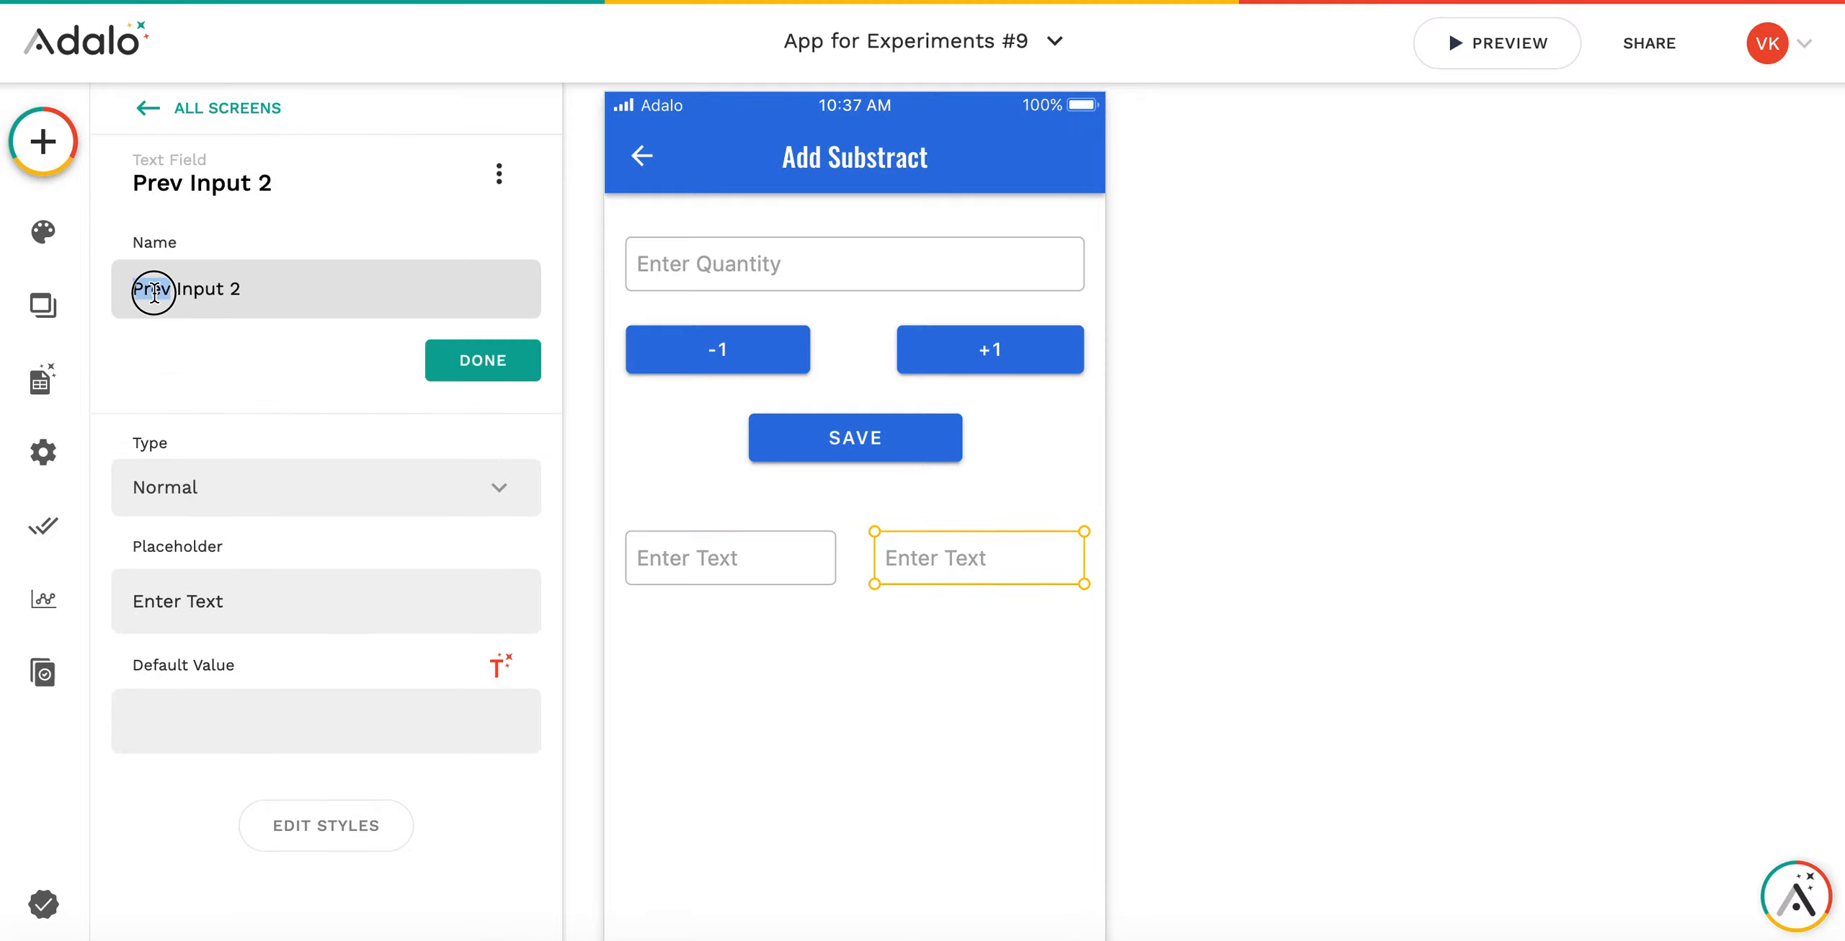
text(next)
key(BackSpace)
key(BackSpace)
key(BackSpace)
key(BackSpace)
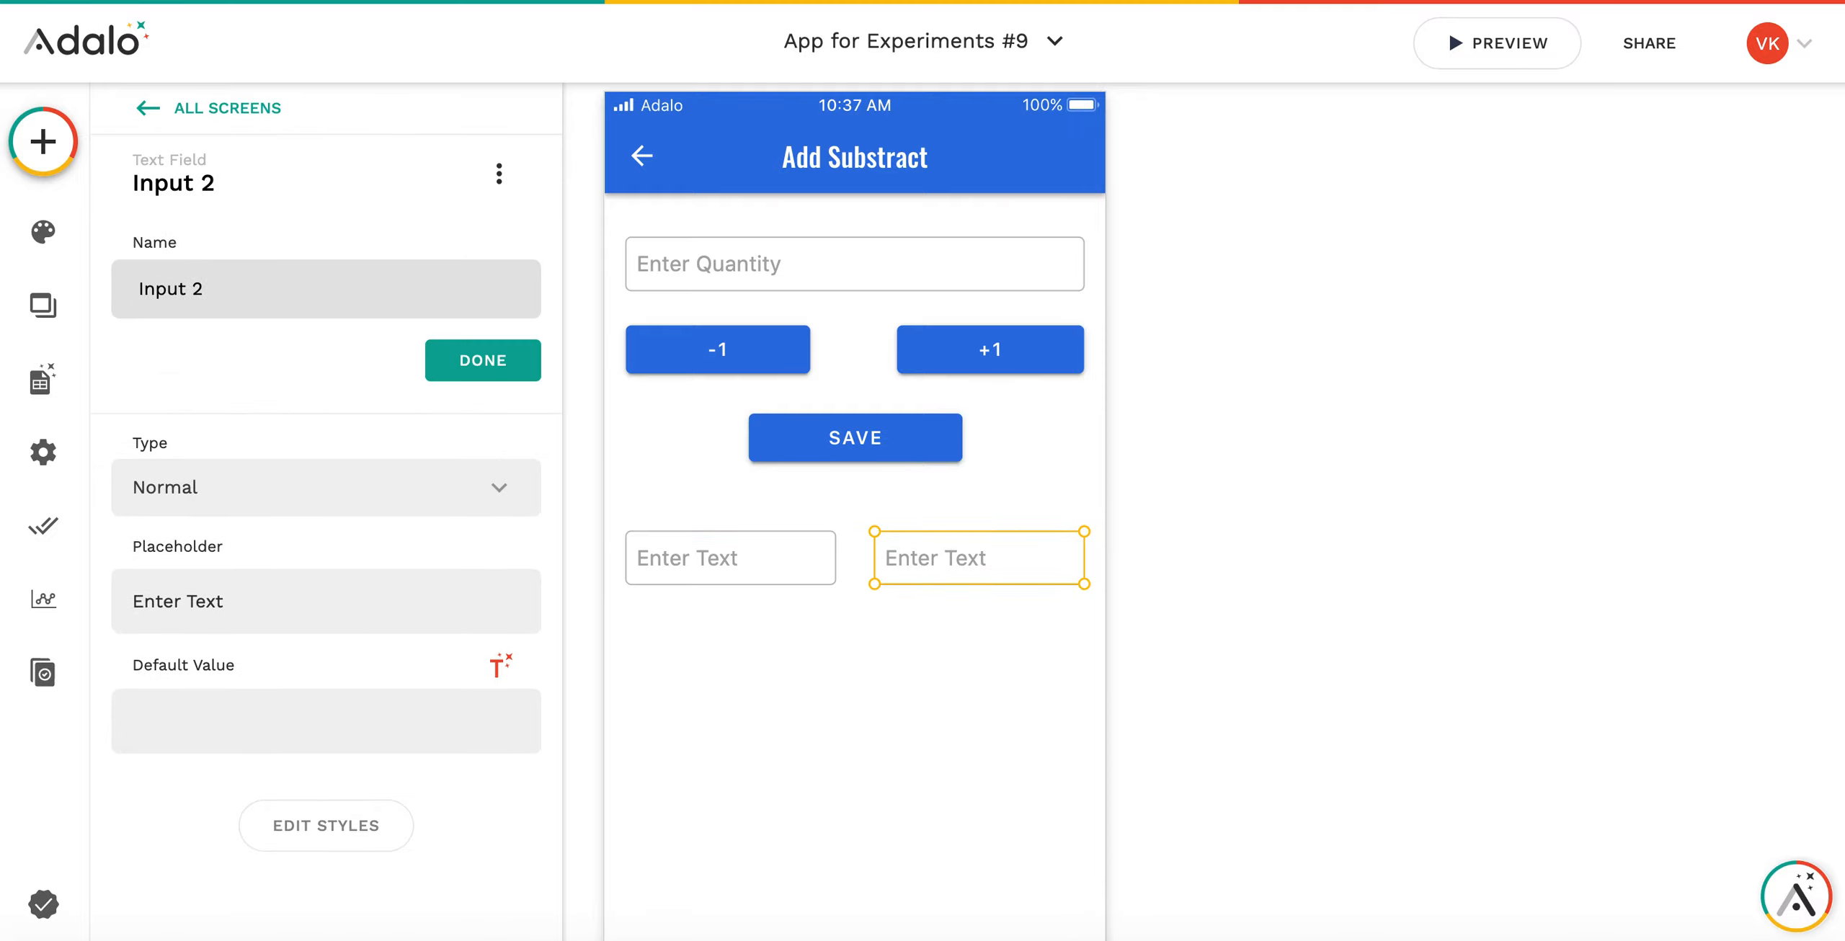
text(Nex)
text(t)
key(BackSpace)
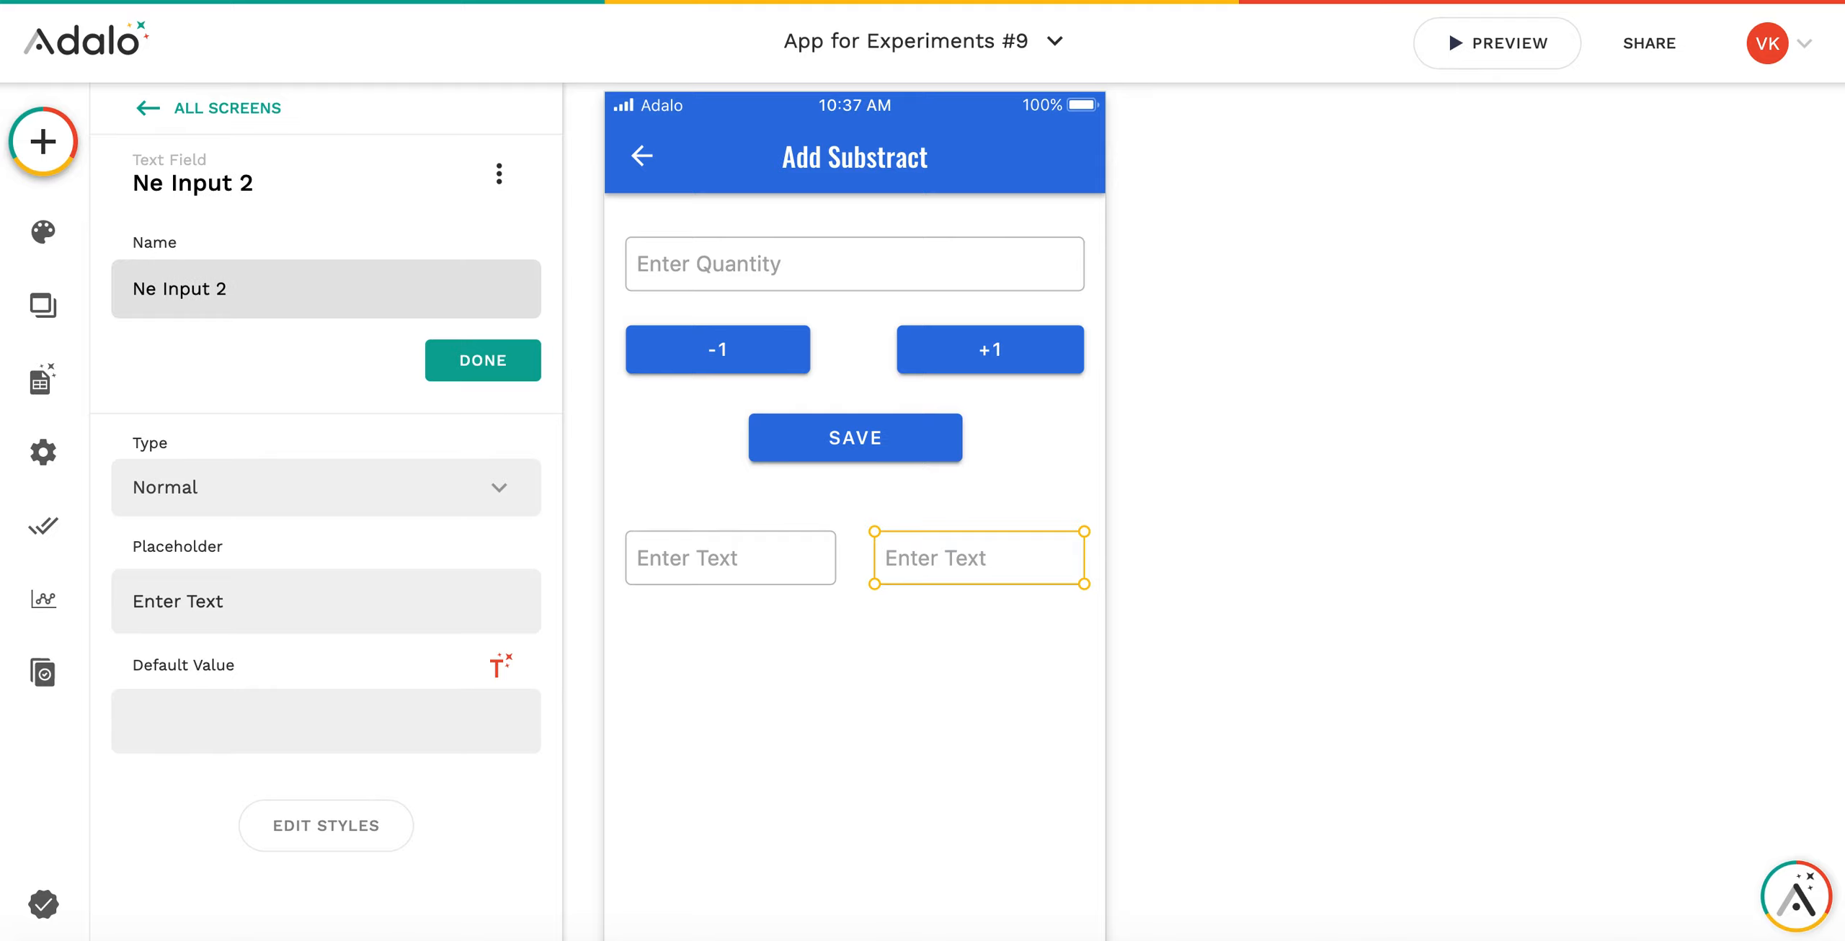
text(xt)
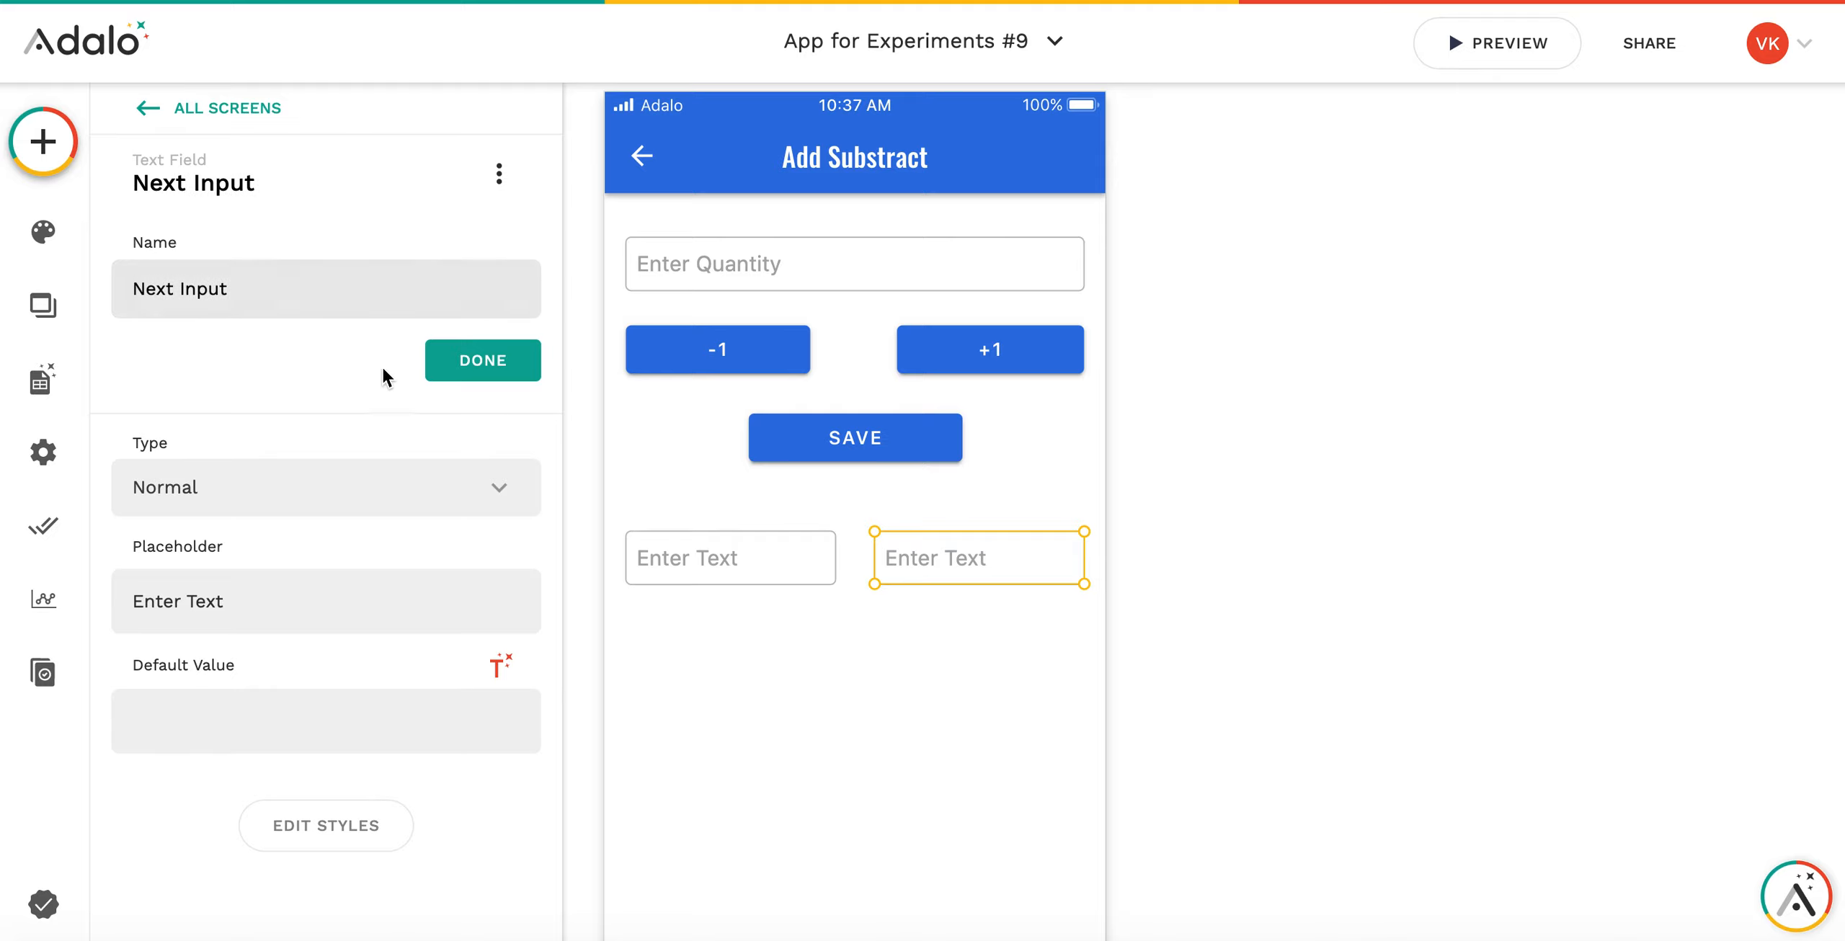
click(451, 366)
Set the type of both the Prev Input and Next Input fields to Number.
click(710, 560)
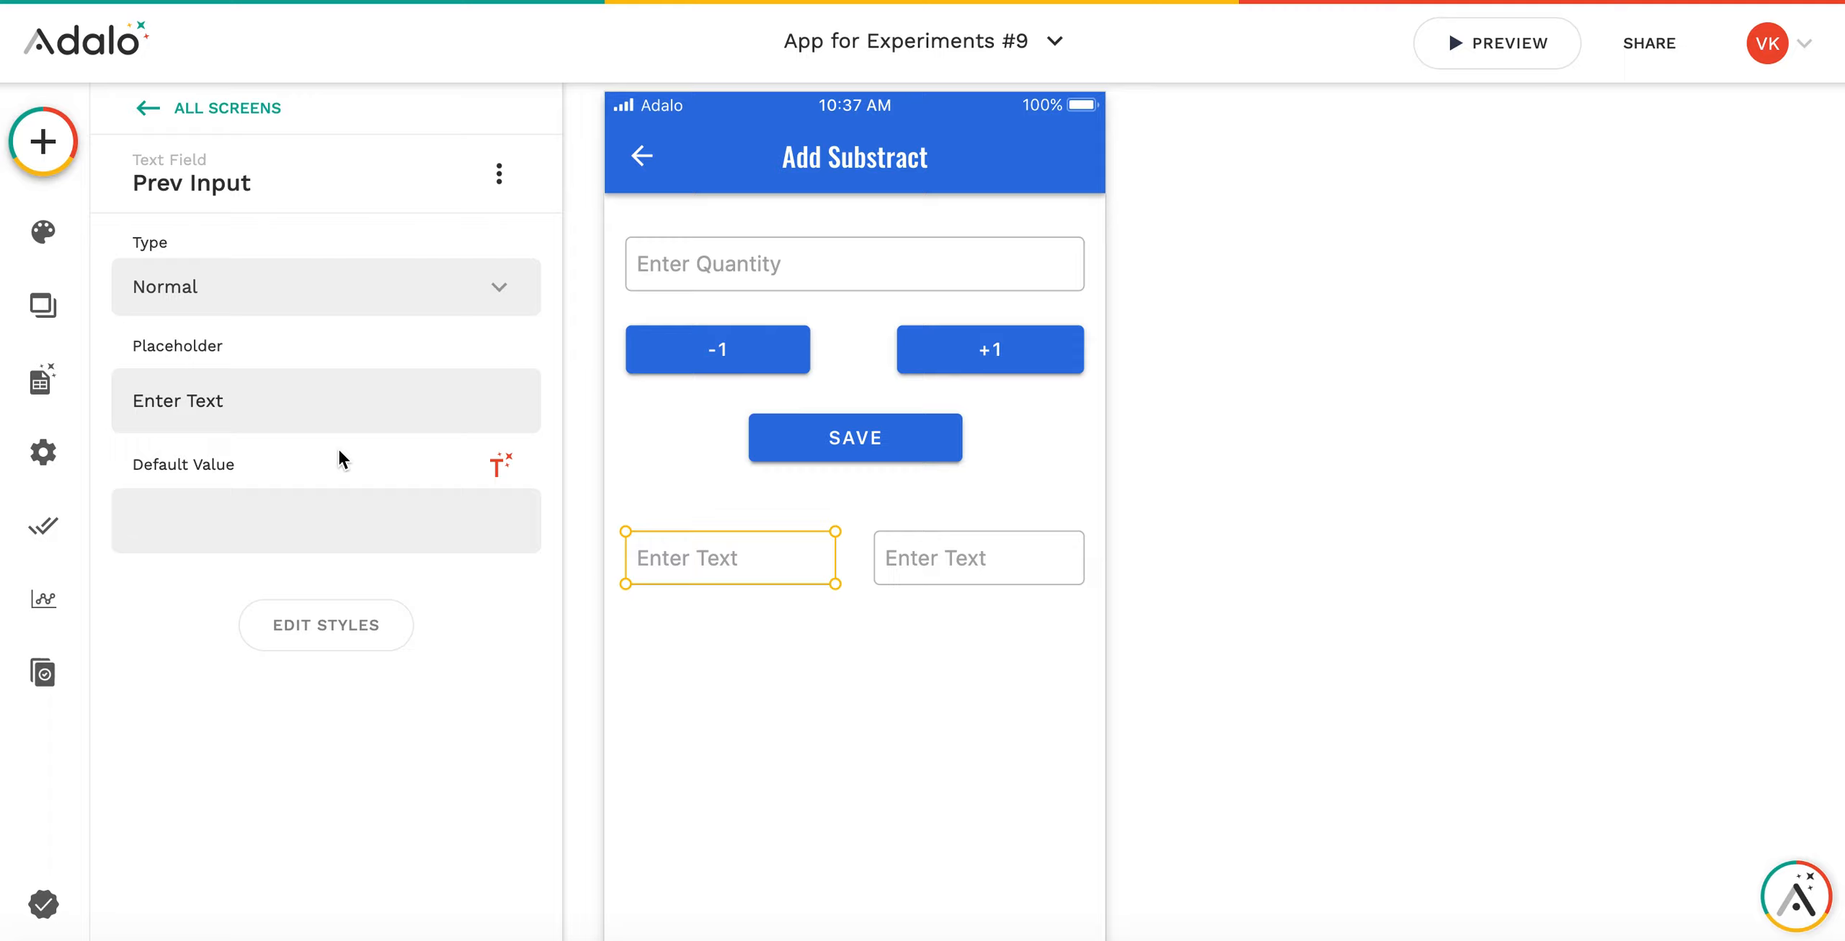
click(223, 287)
click(208, 550)
click(907, 559)
click(360, 314)
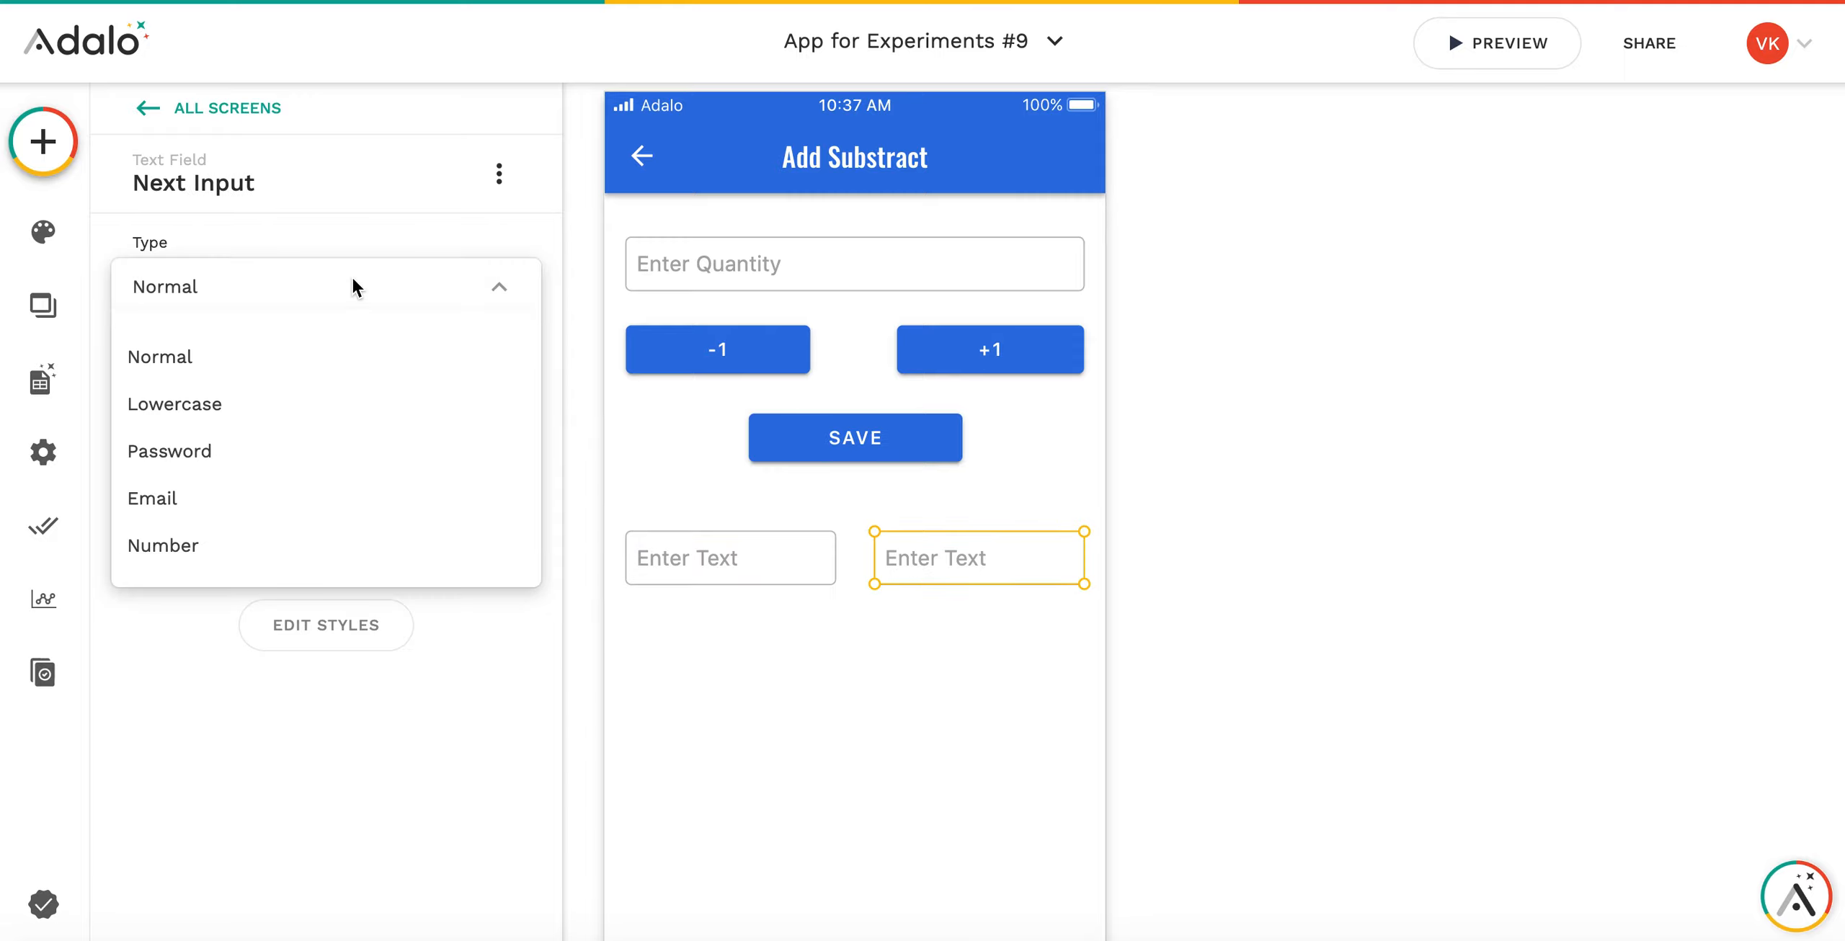
click(288, 565)
click(829, 655)
click(777, 590)
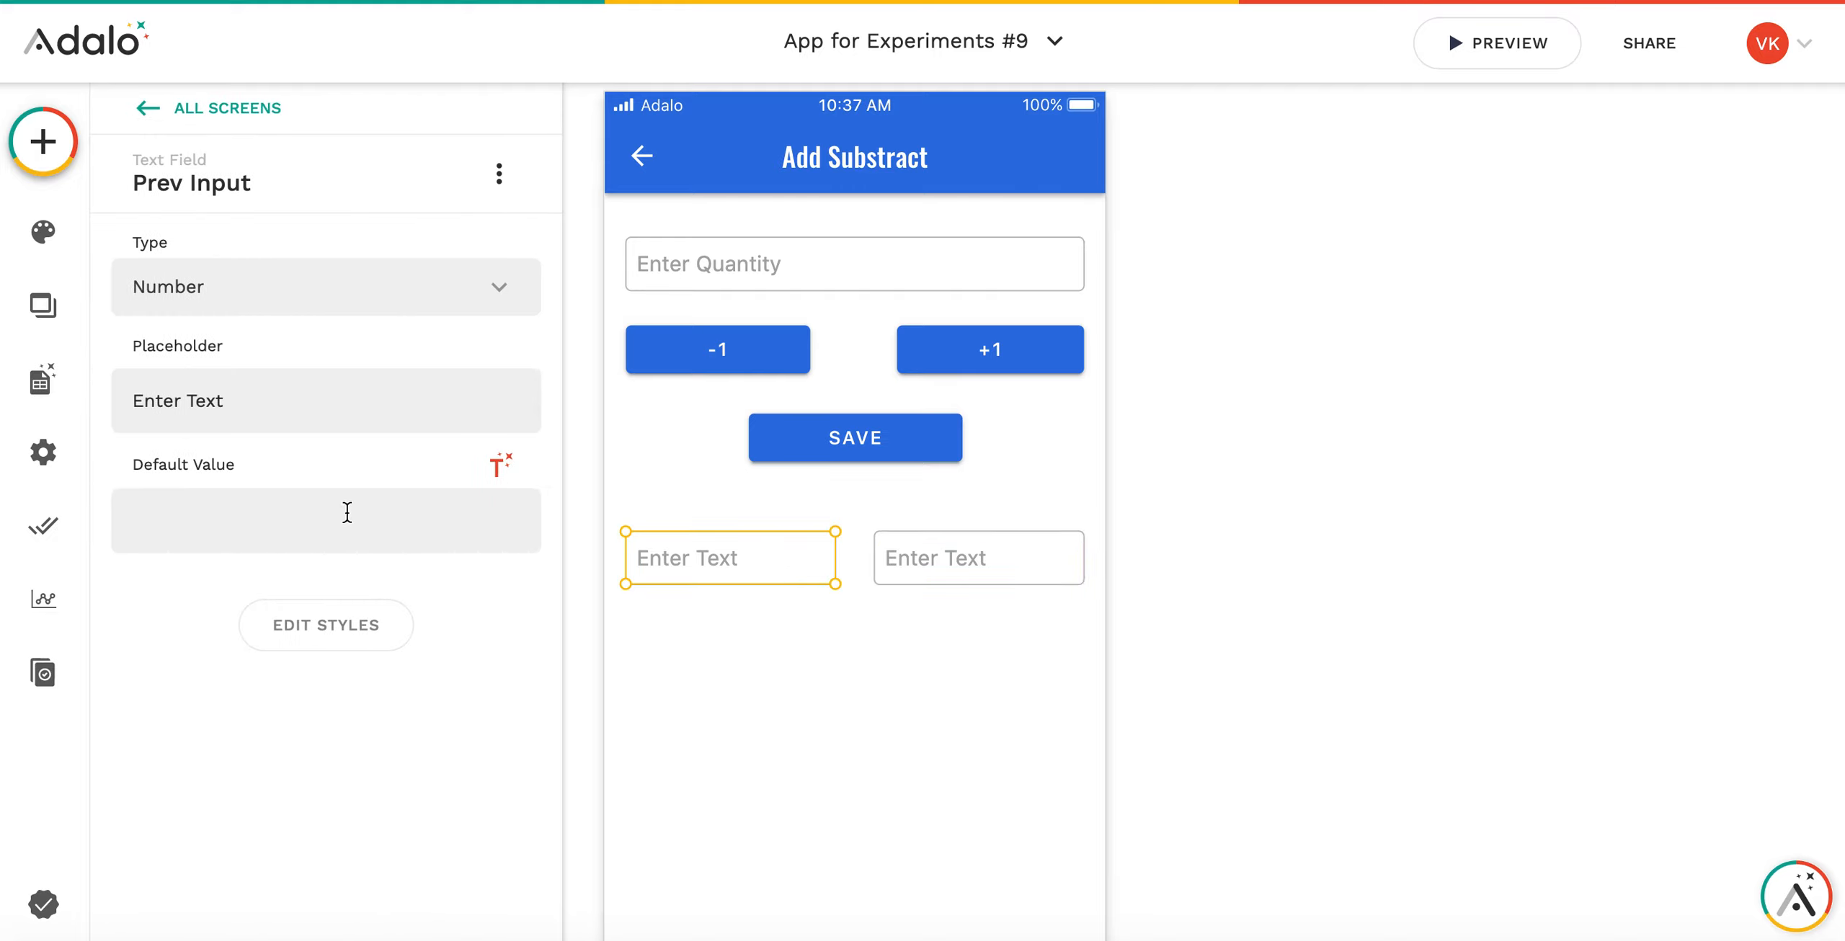
click(173, 498)
click(902, 362)
scroll(173, 687, down, 5)
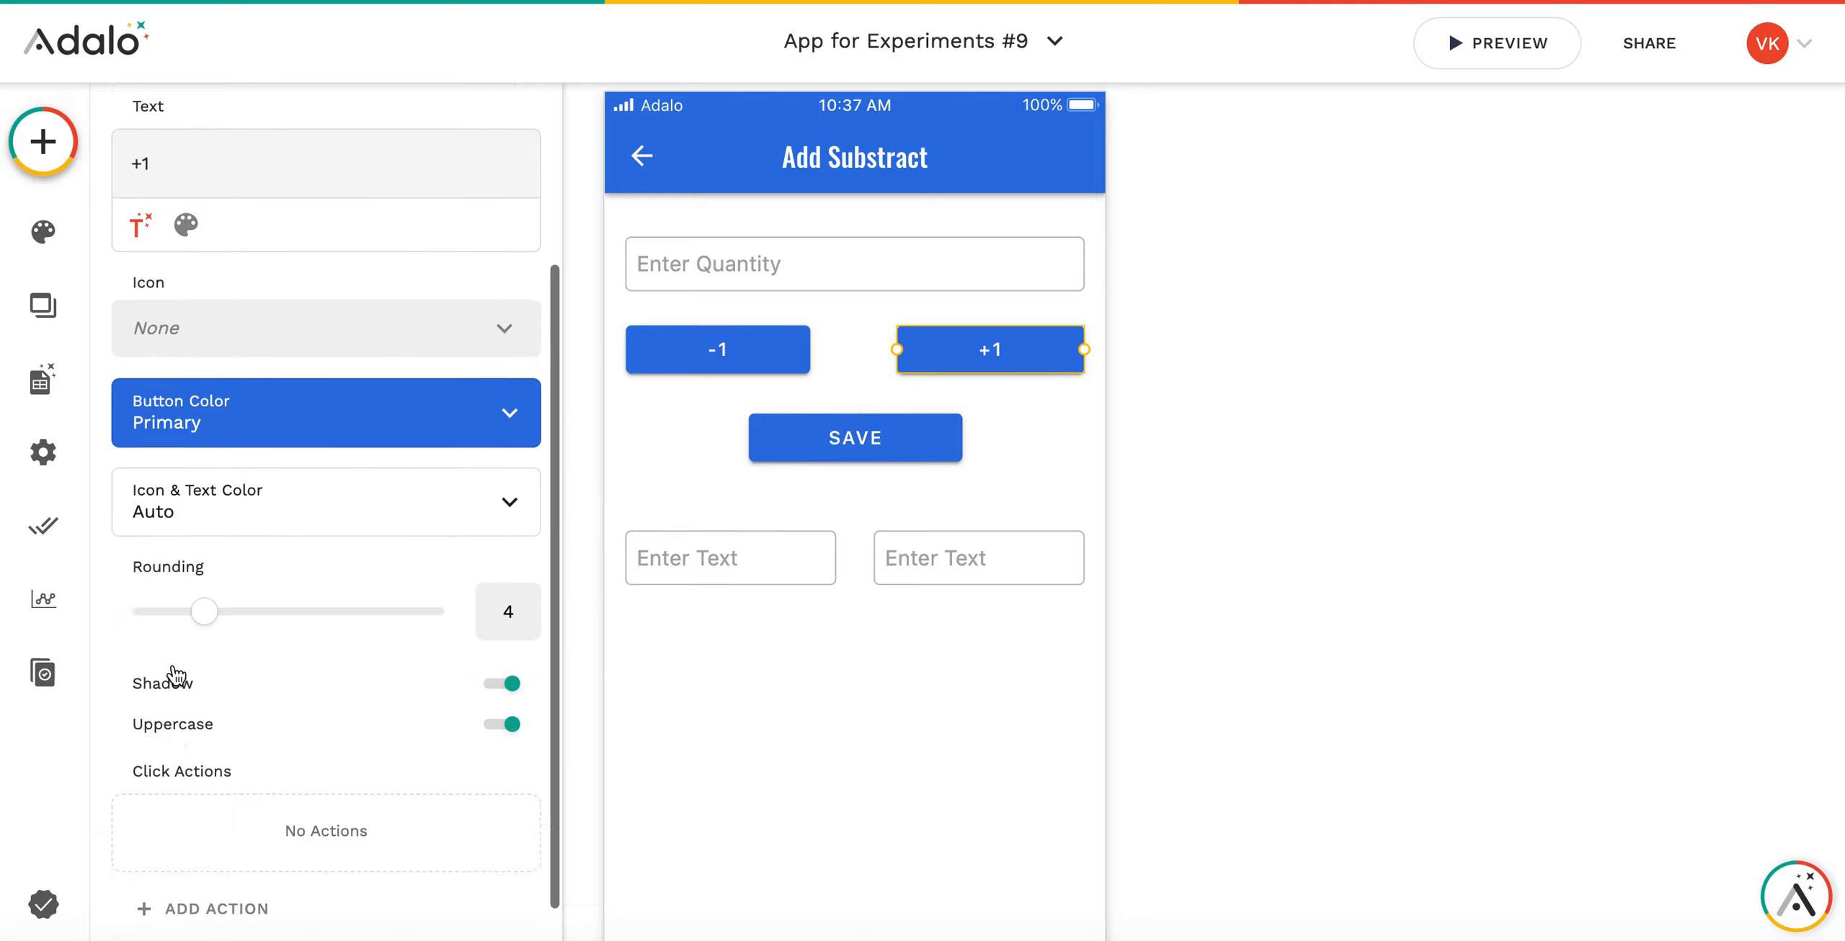
click(289, 865)
mouse_move(416, 785)
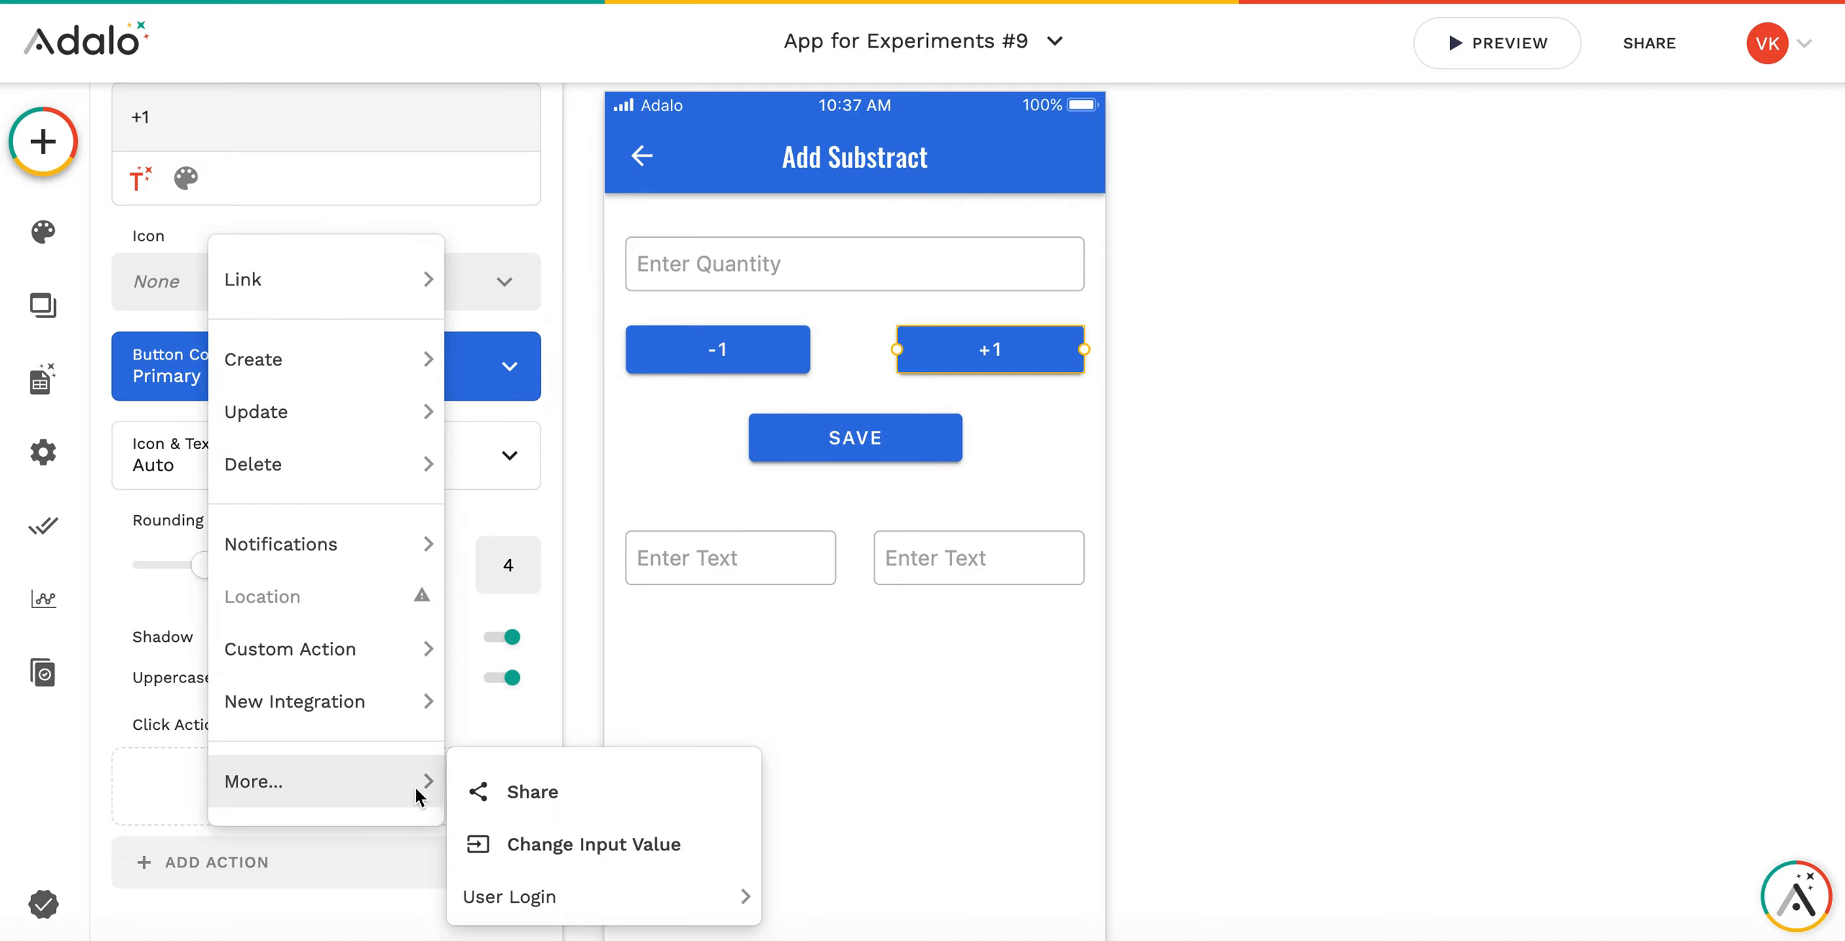
click(542, 846)
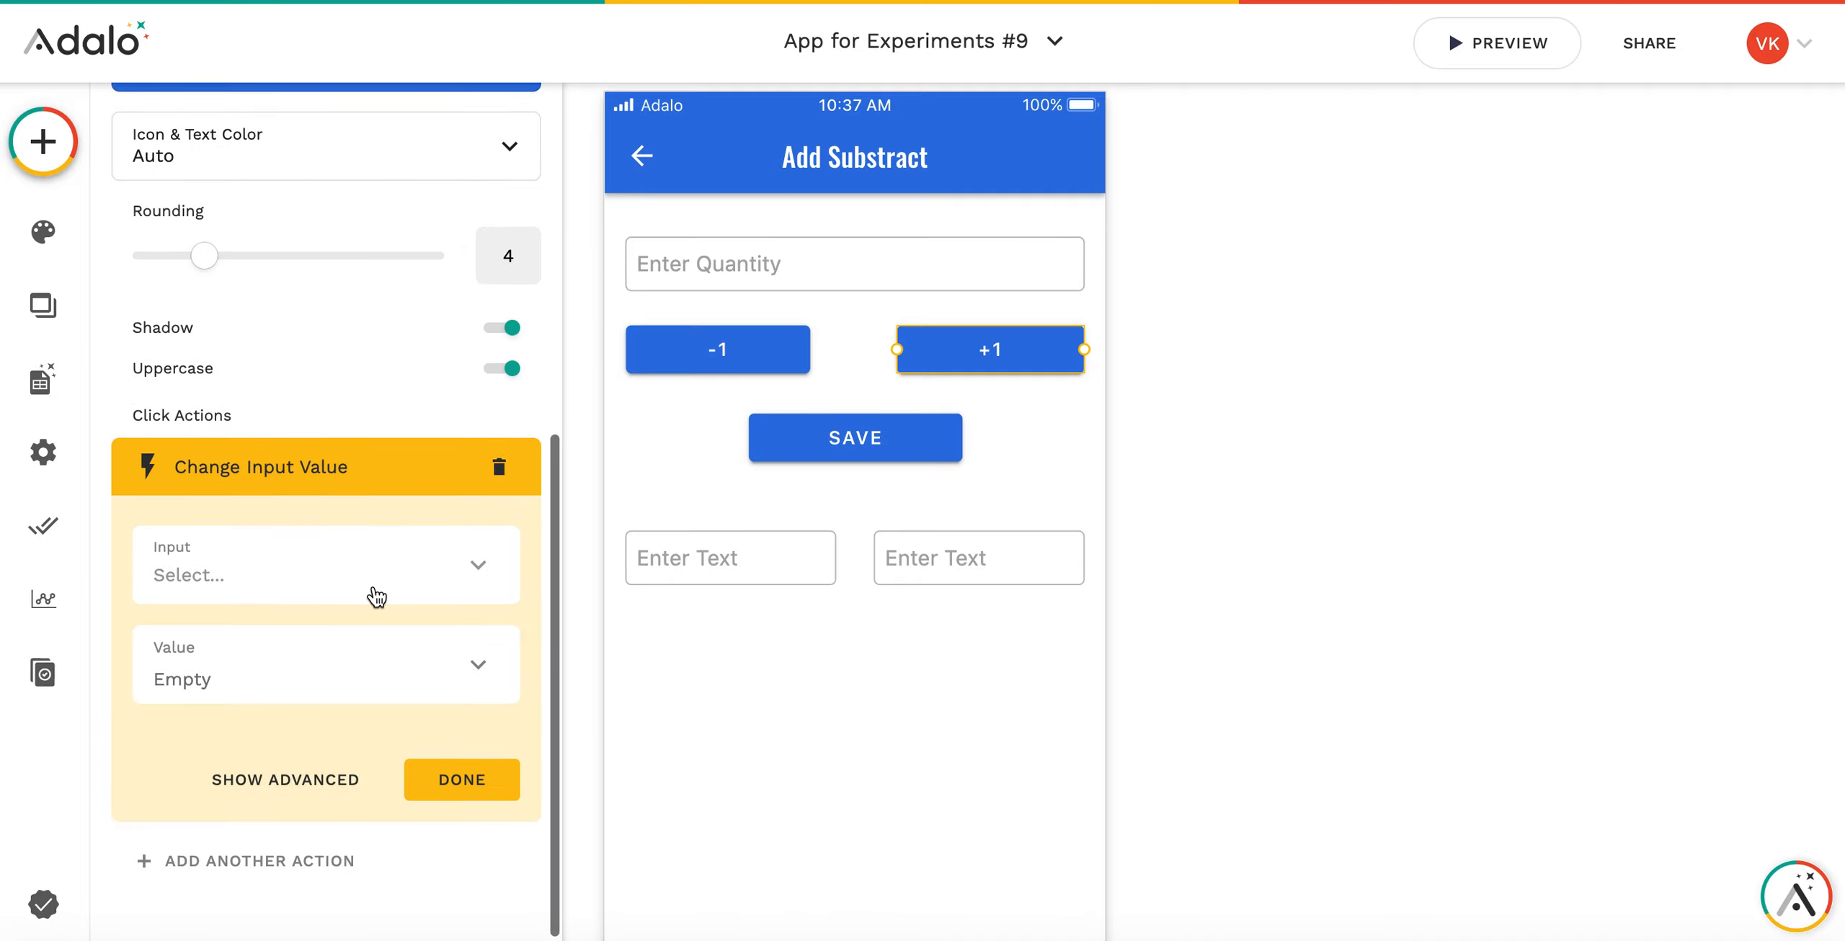
click(376, 597)
click(336, 328)
click(363, 680)
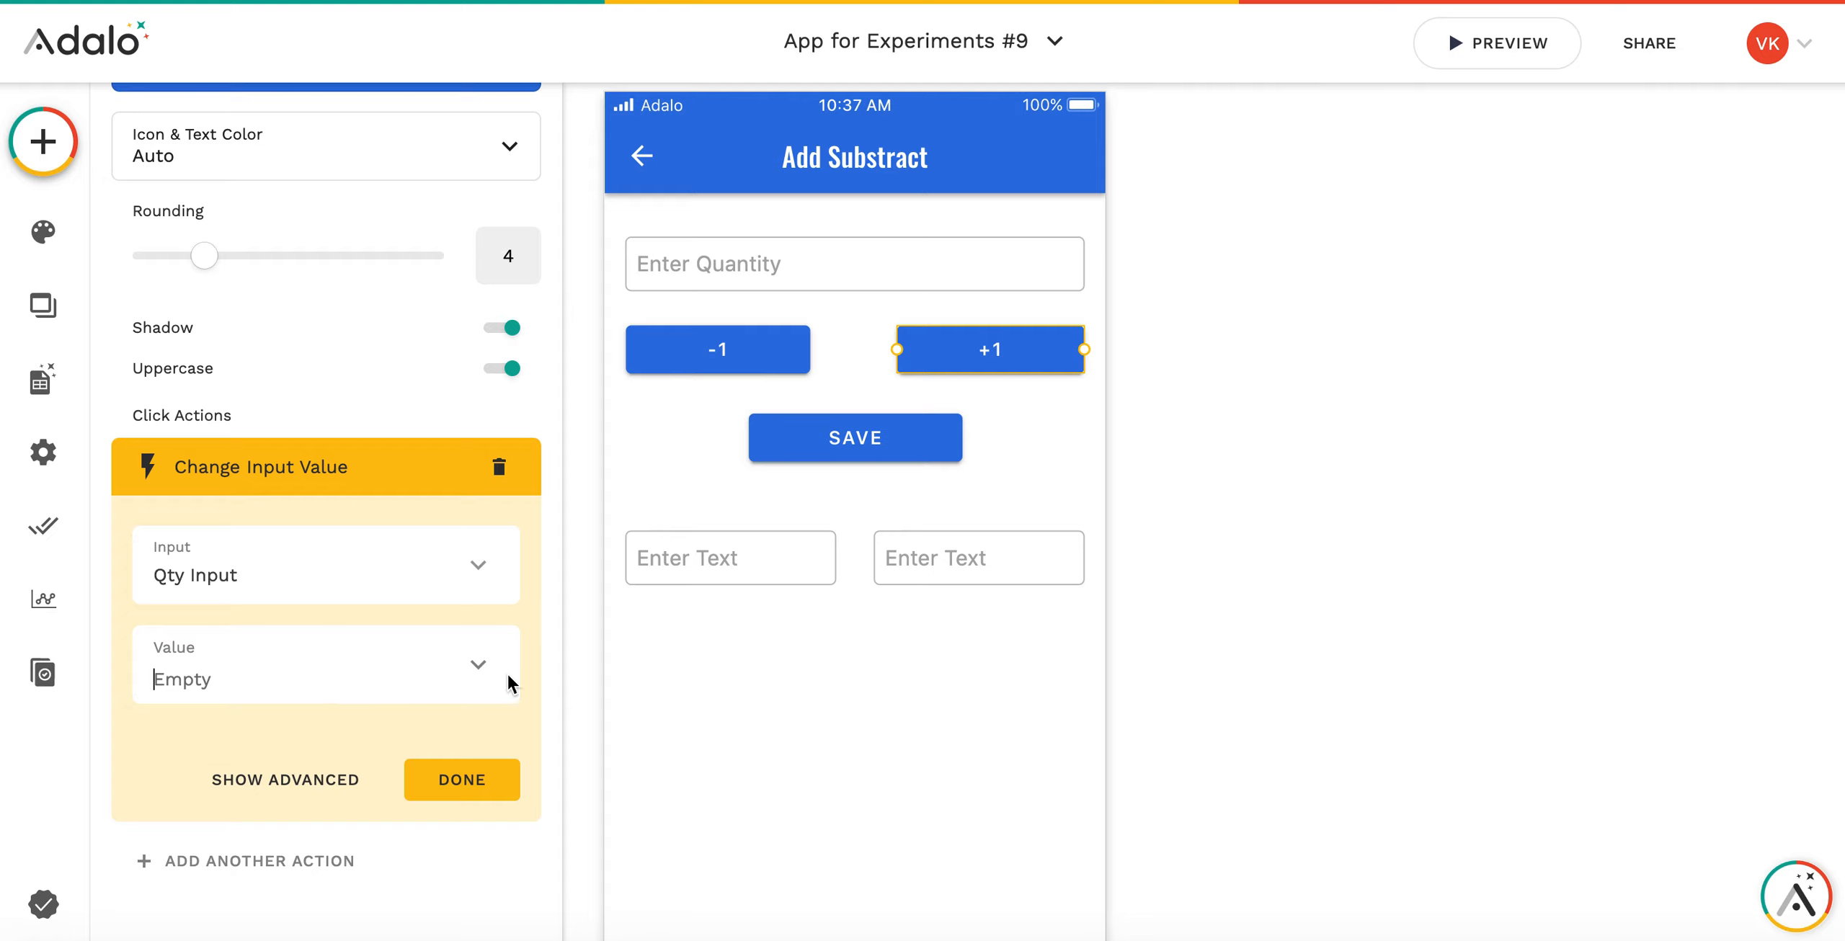
click(484, 674)
scroll(514, 430, down, 3)
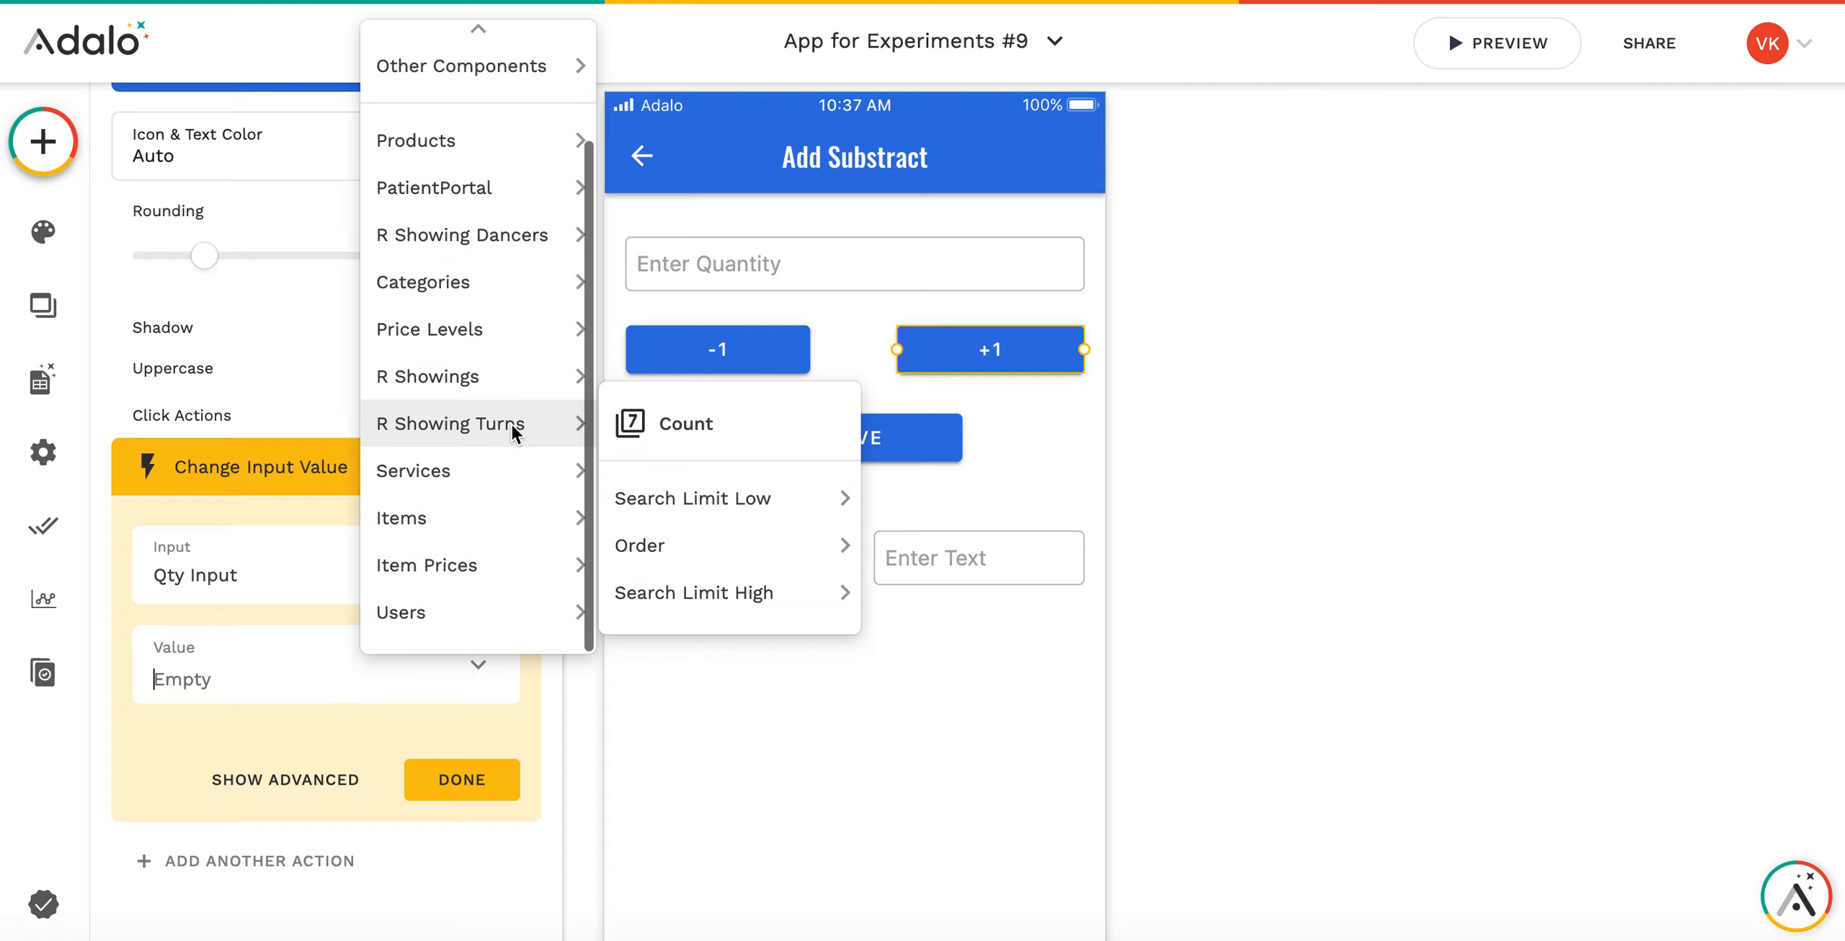
scroll(485, 306, up, 5)
click(302, 689)
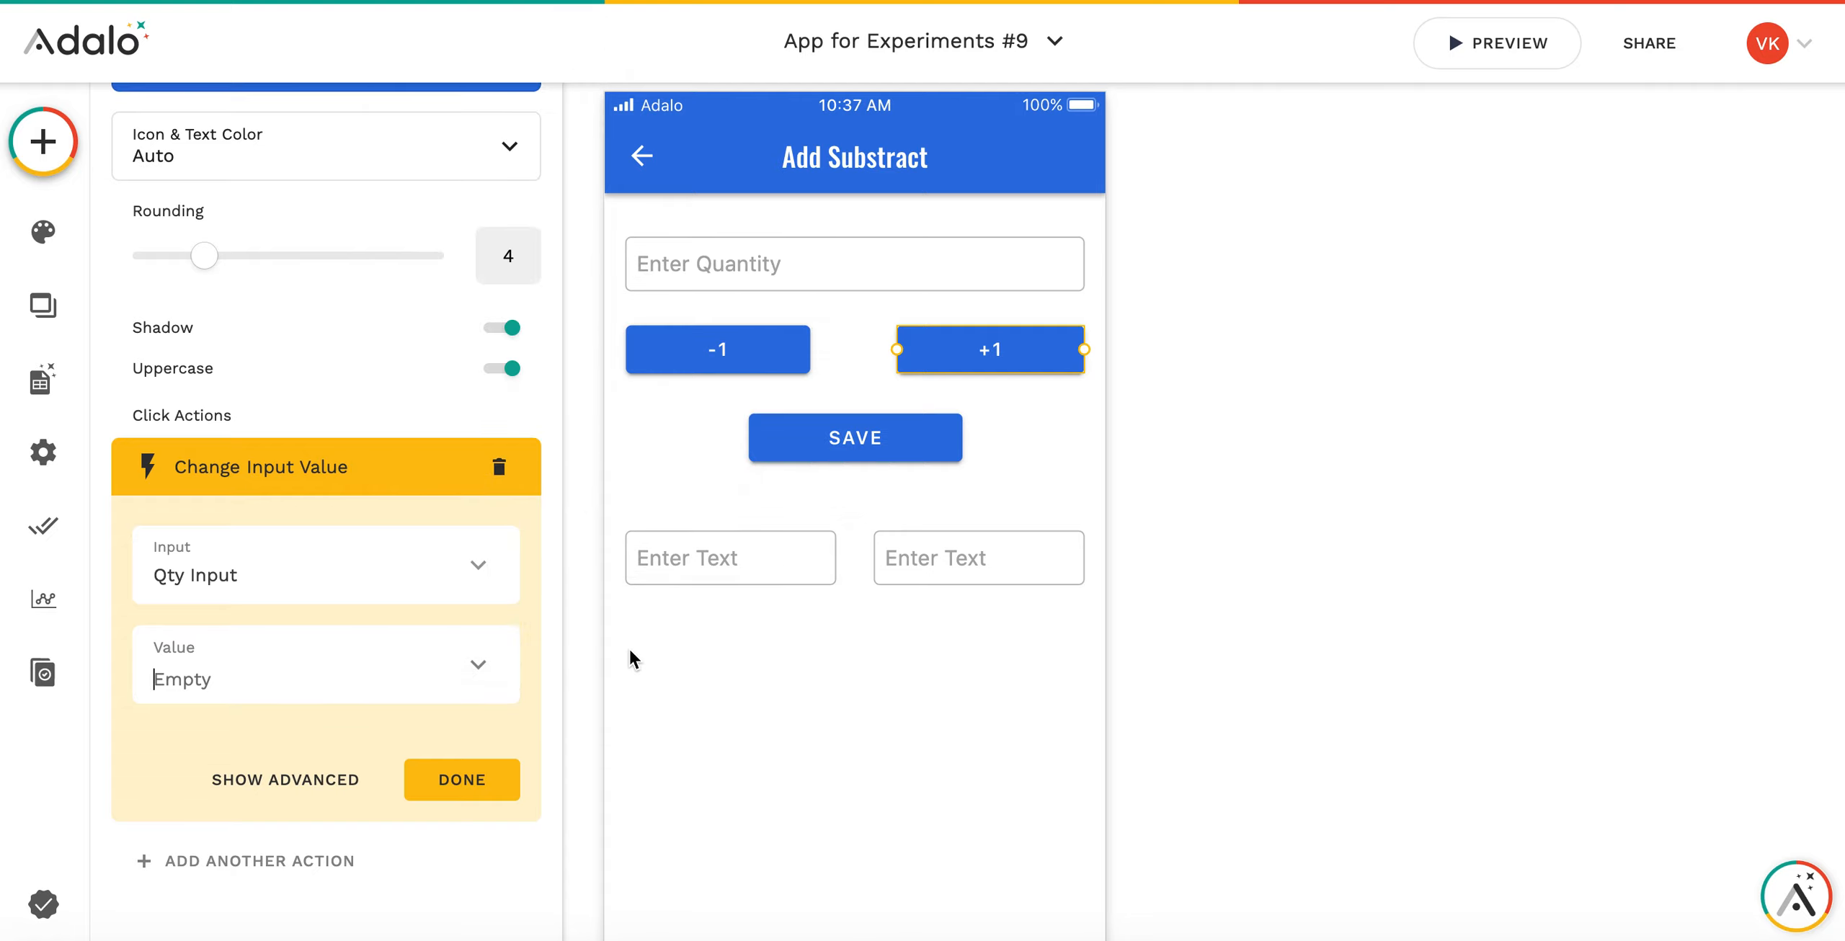
click(499, 468)
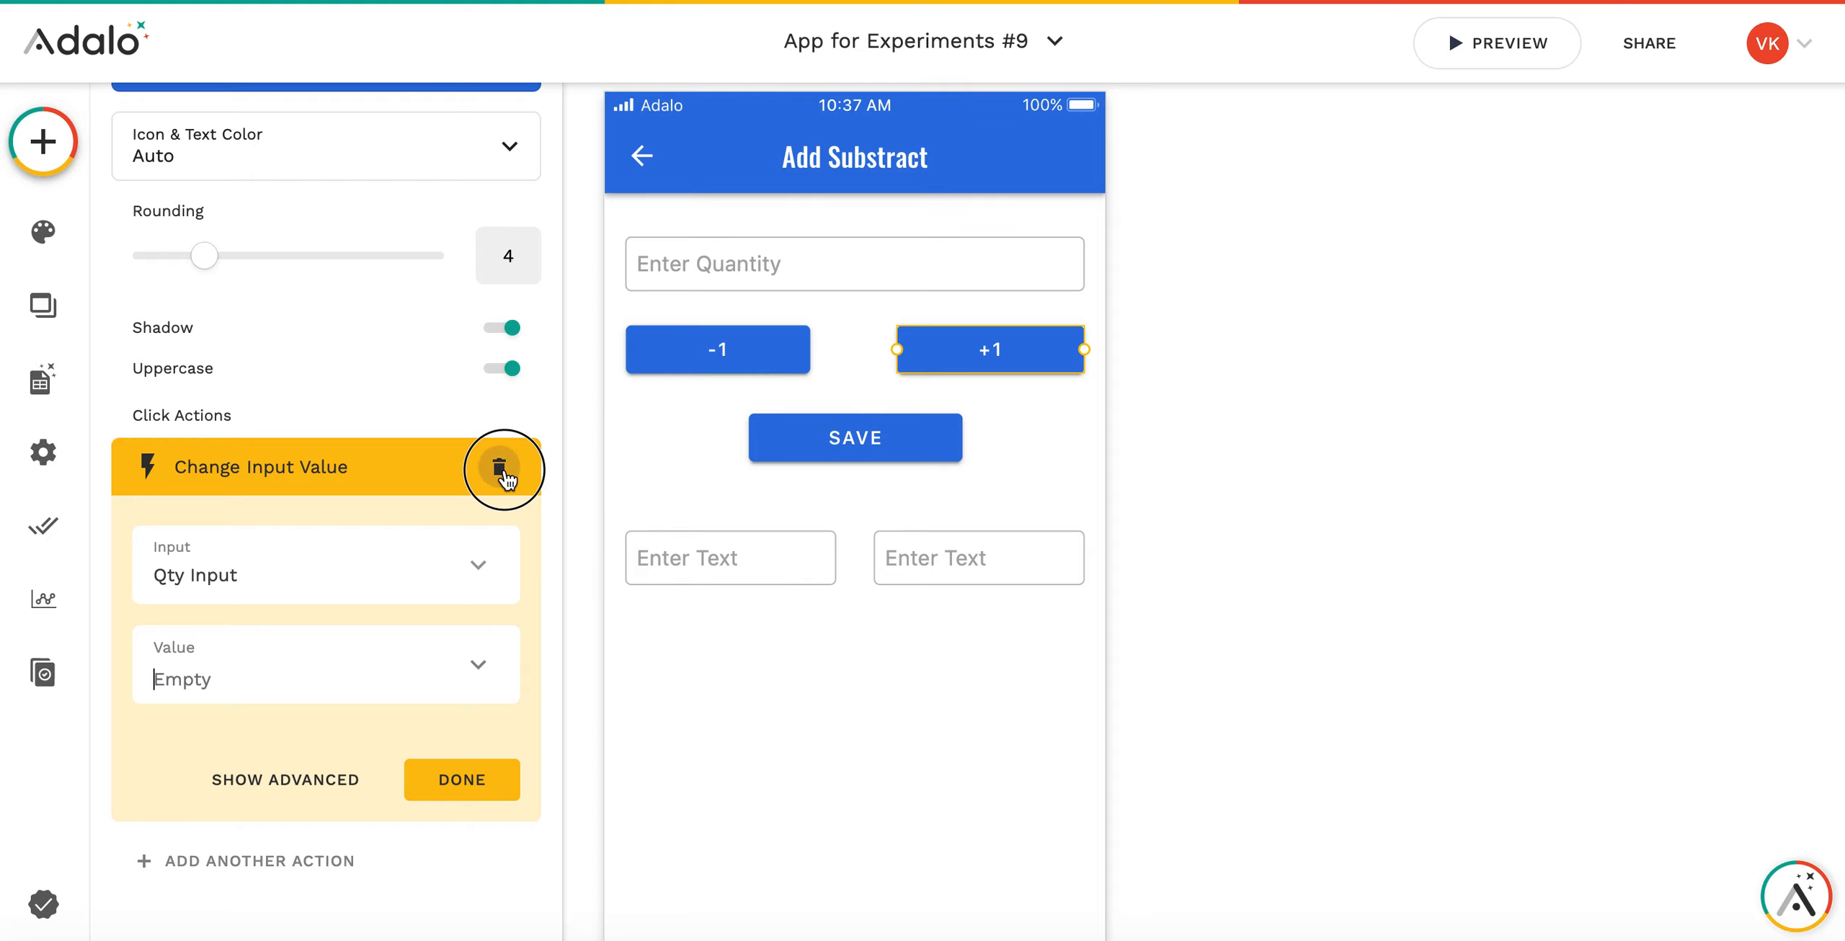
click(959, 652)
Set the Next Input field's default value to a custom formula of Qty Input + 1.
click(949, 561)
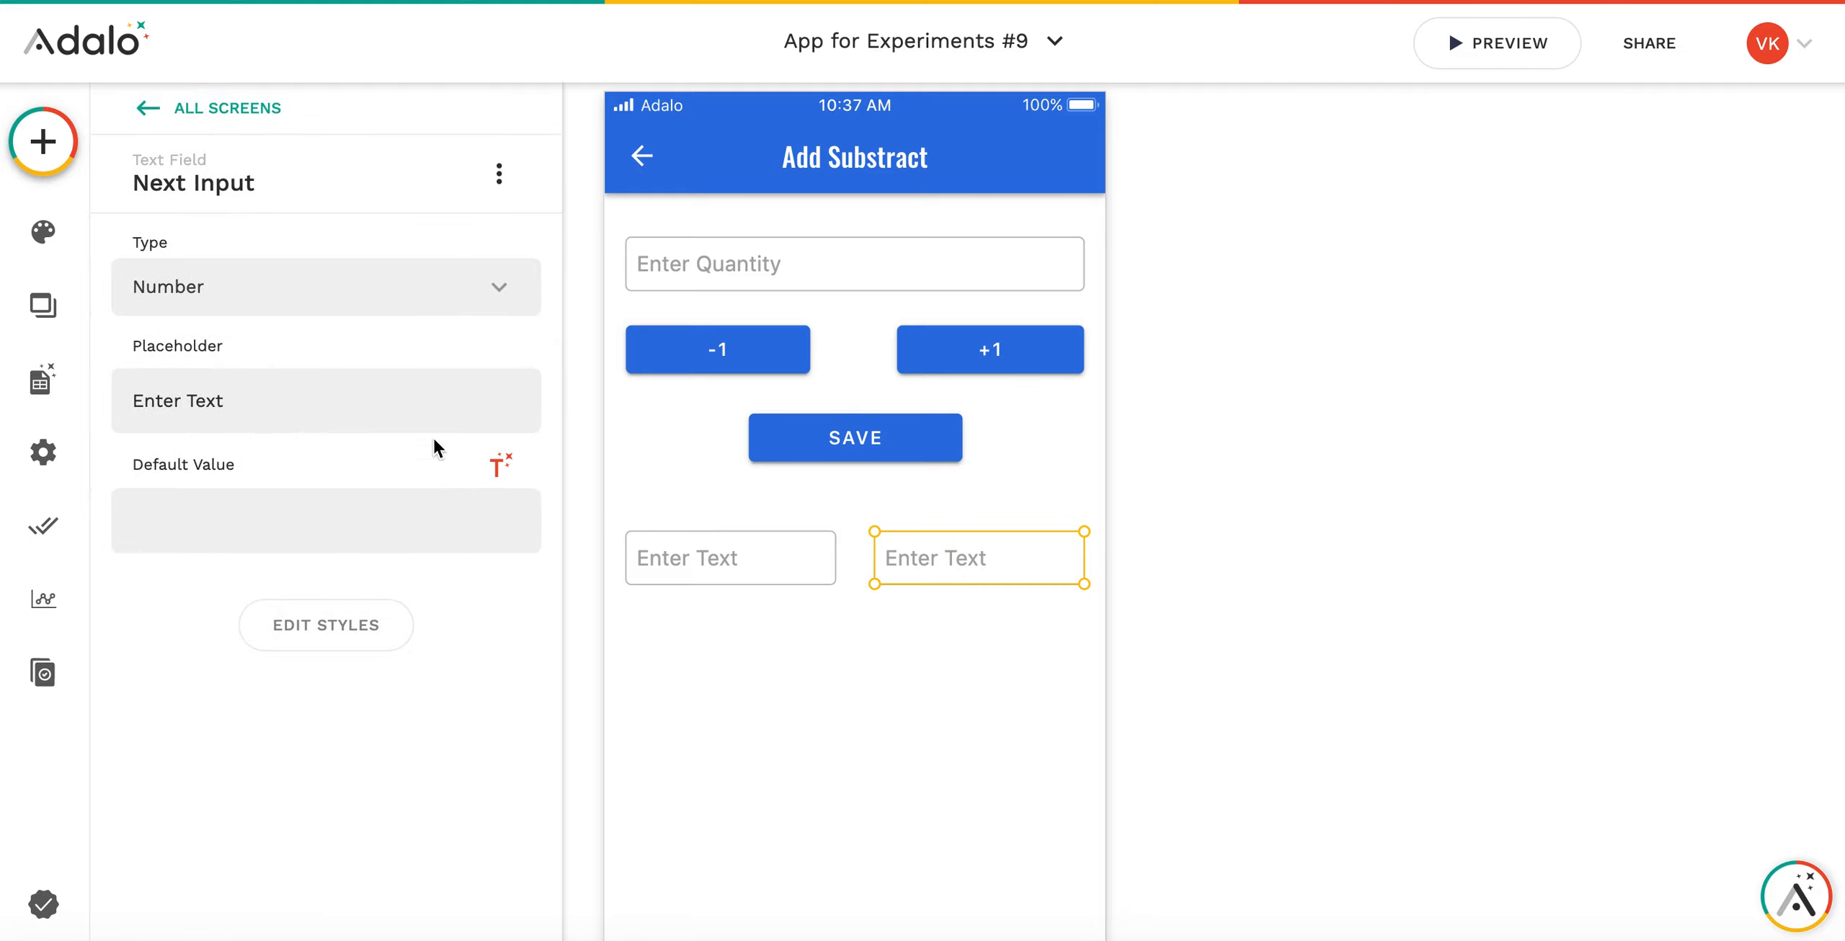
click(513, 466)
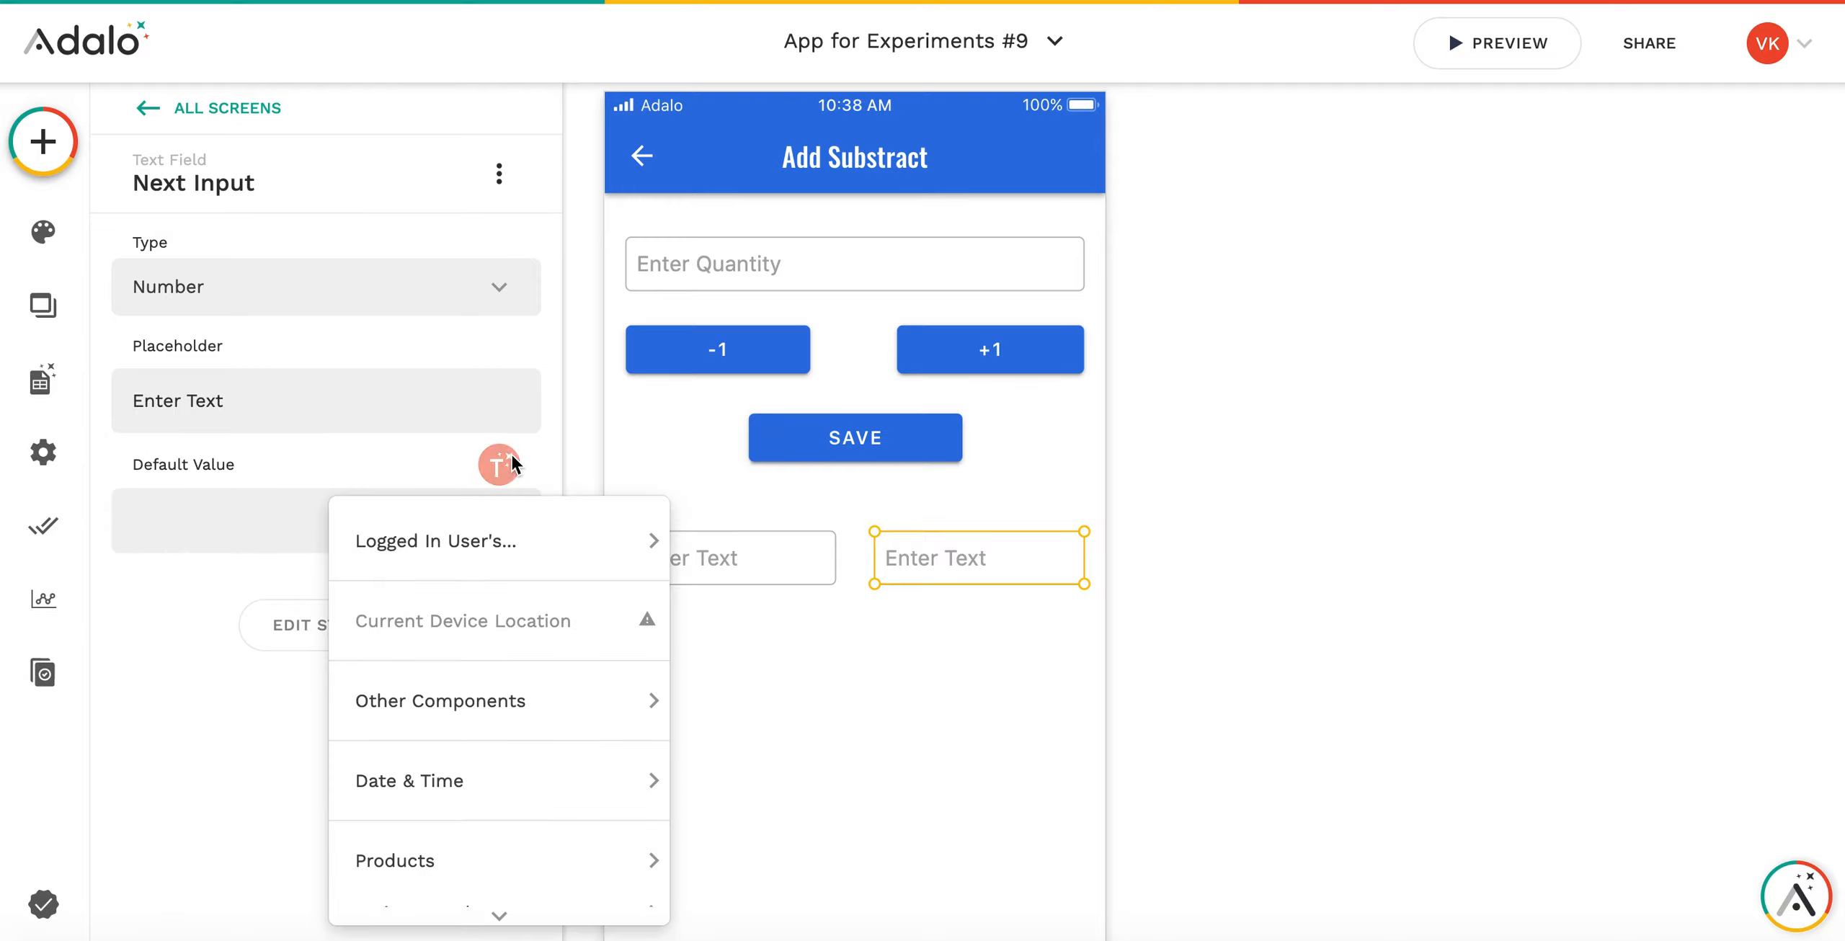
scroll(523, 635, down, 3)
scroll(533, 829, down, 5)
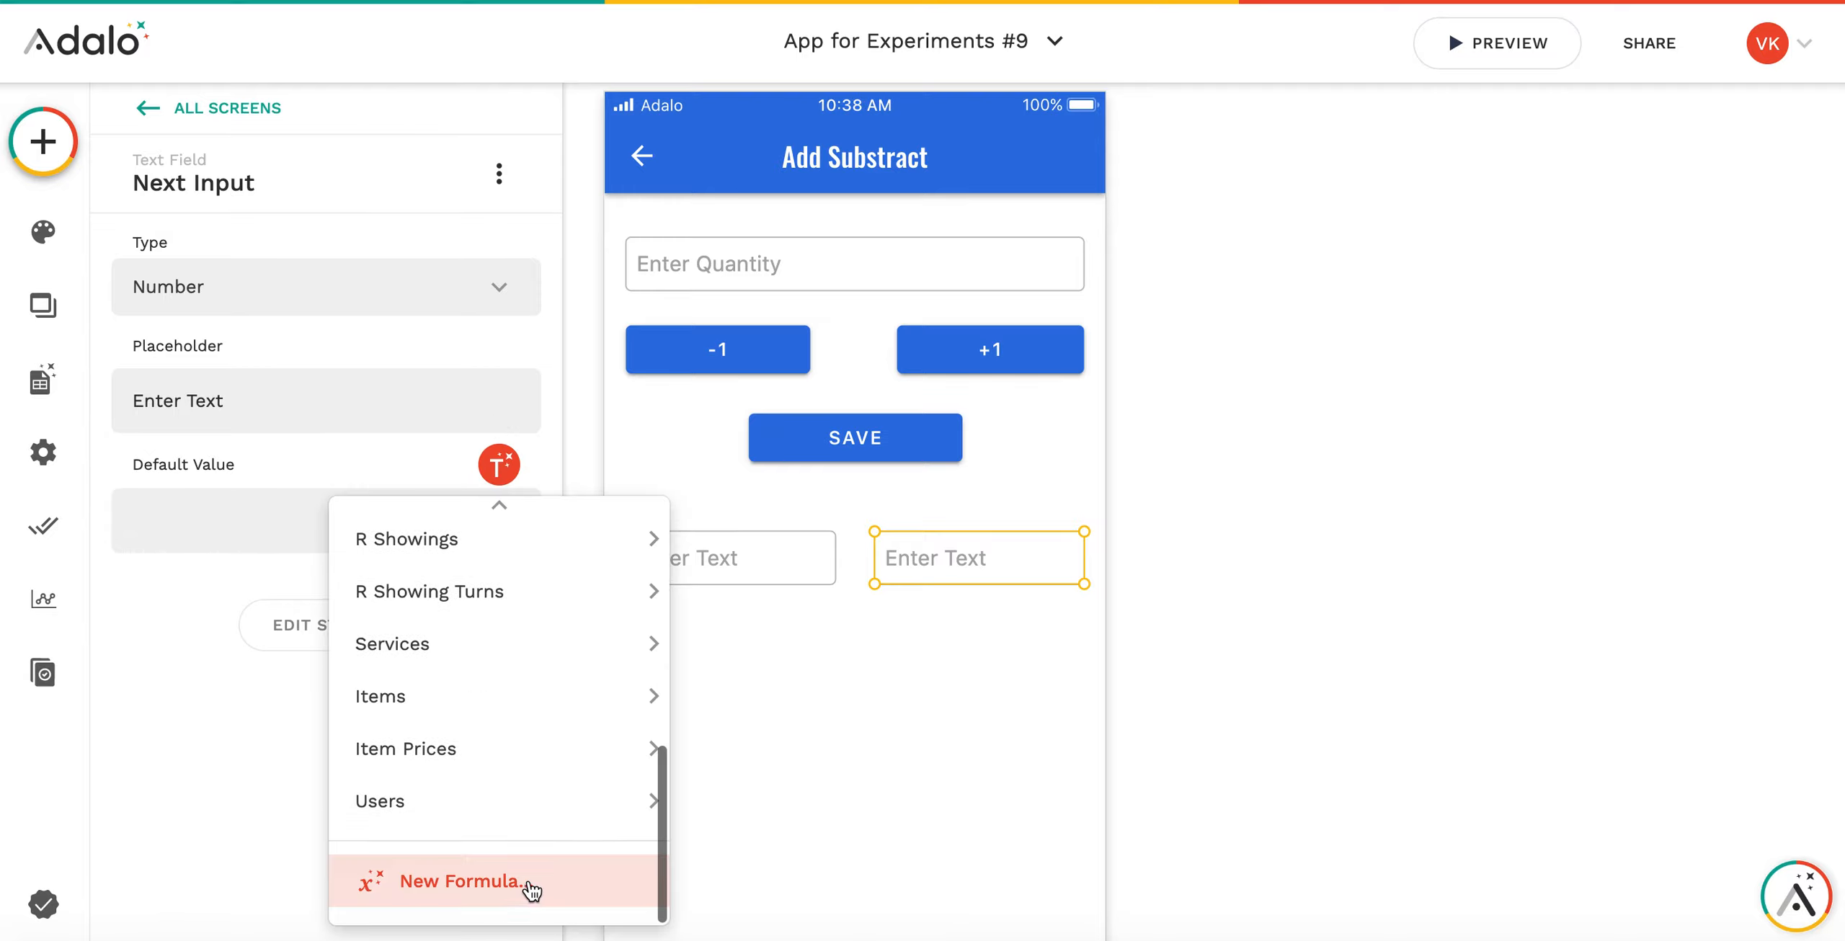
click(525, 881)
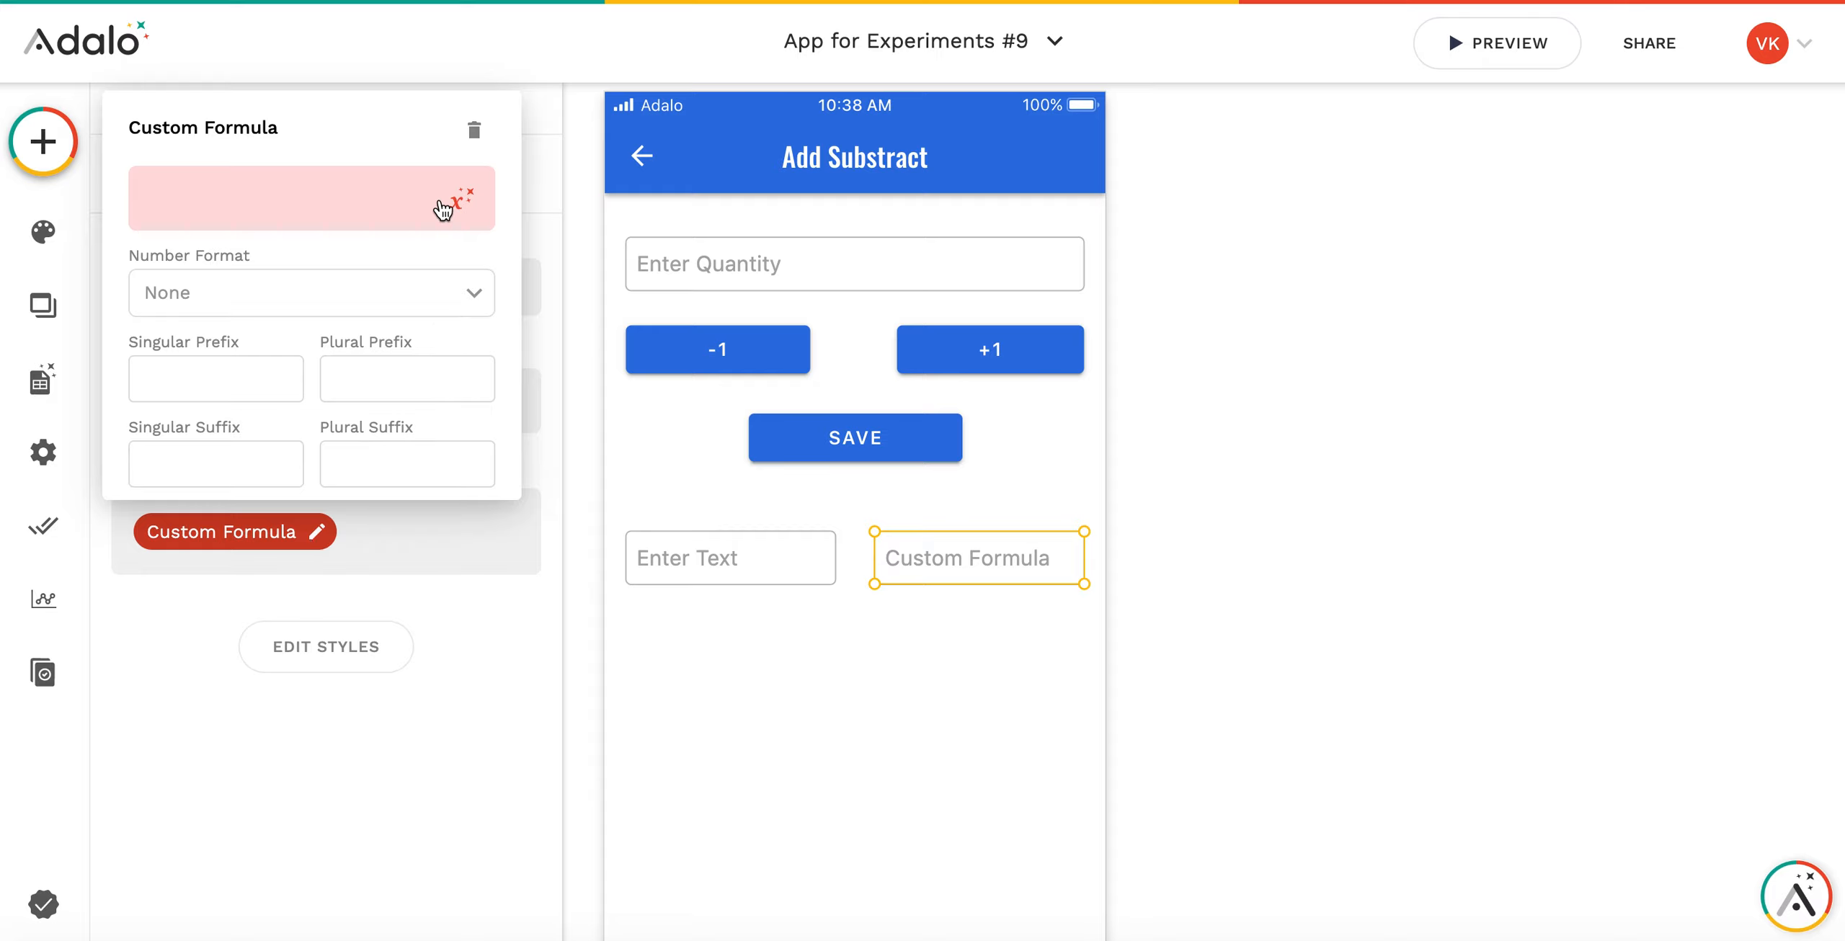
click(333, 191)
click(456, 209)
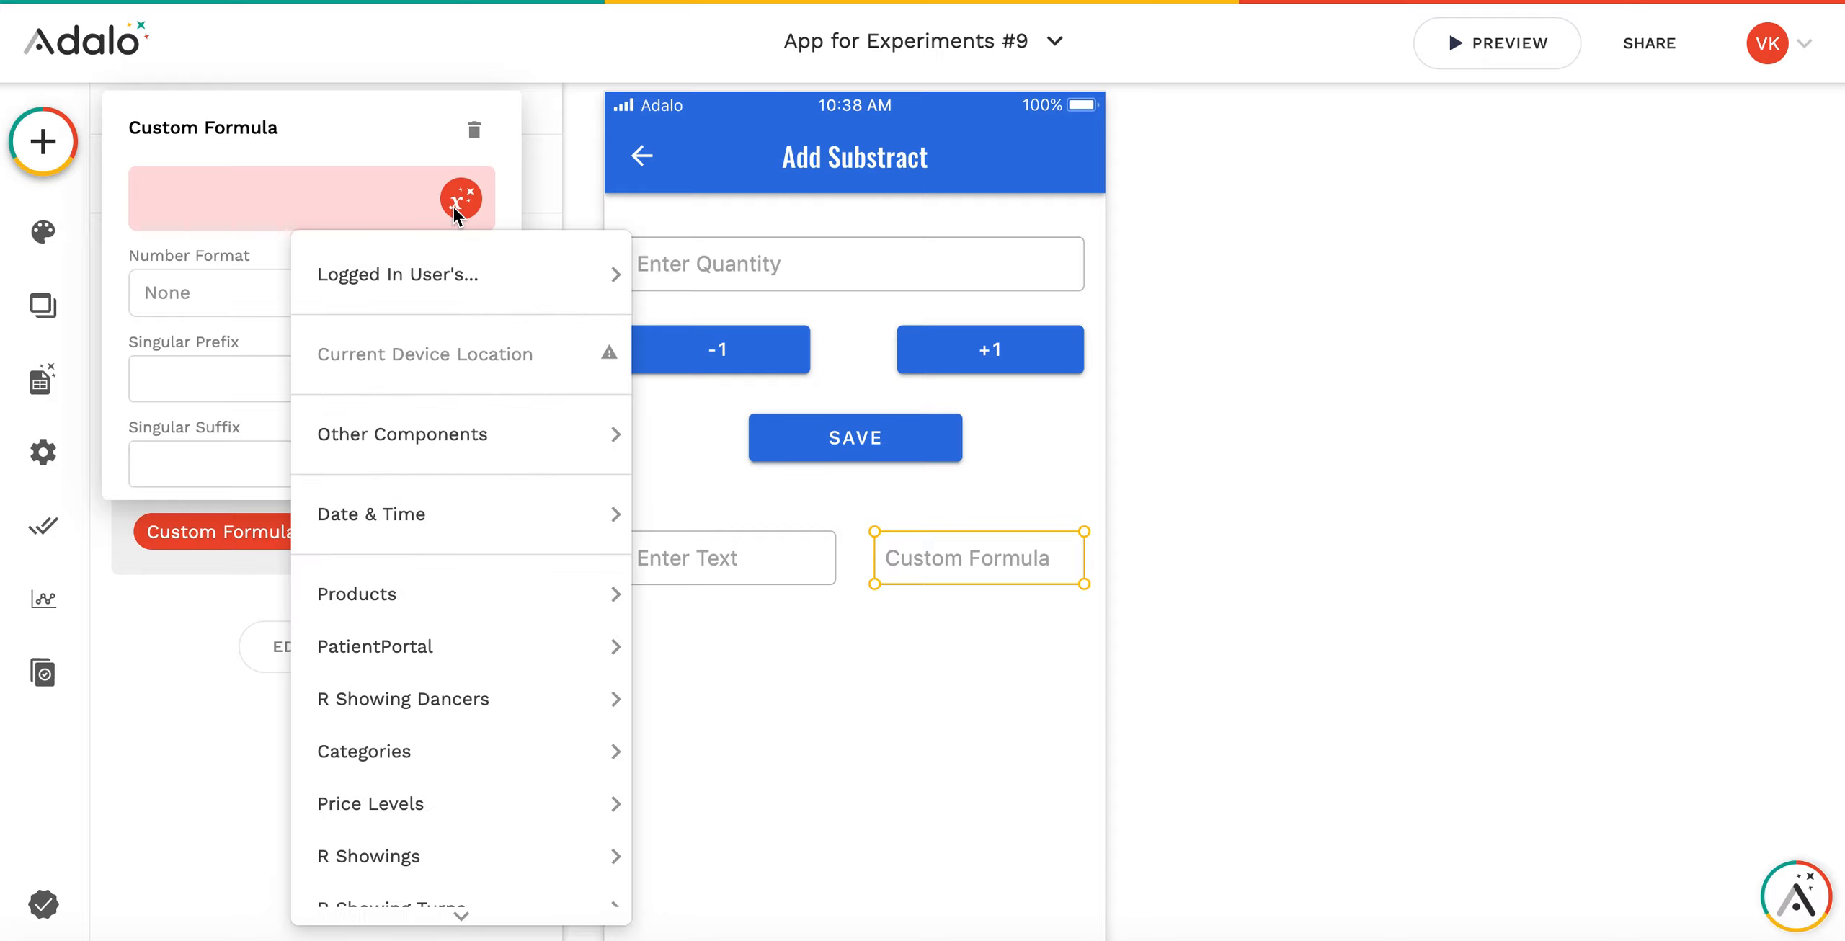
mouse_move(468, 428)
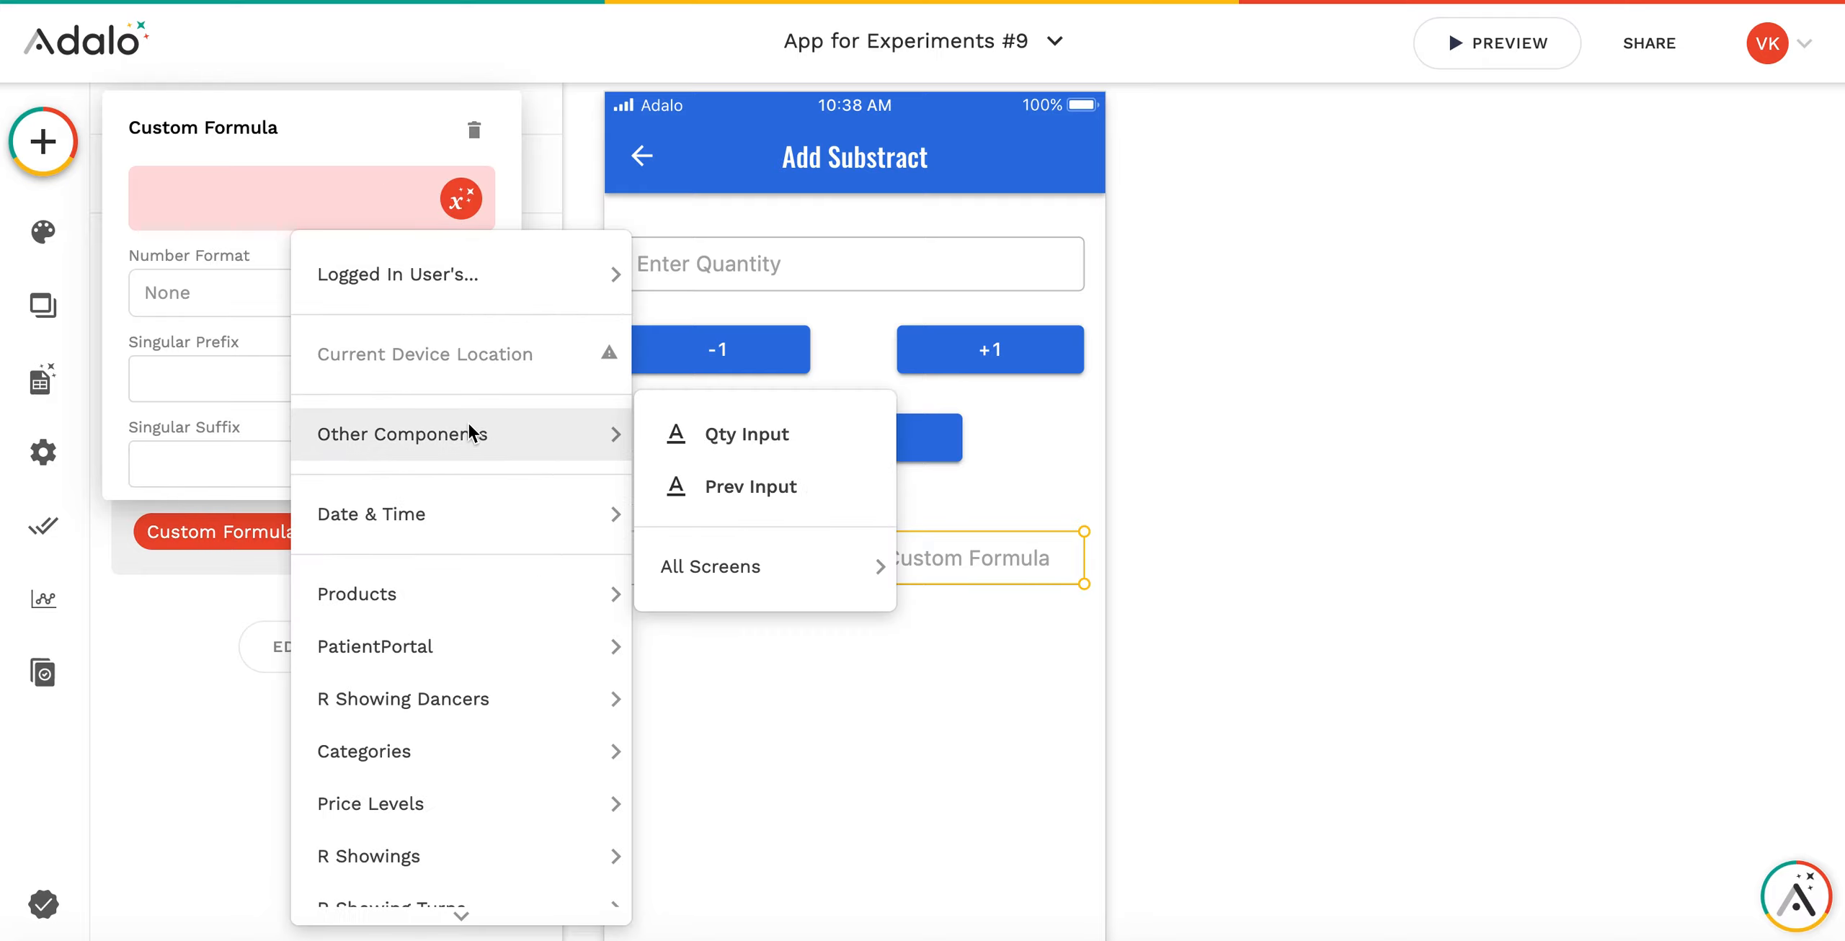
click(737, 431)
text(+1)
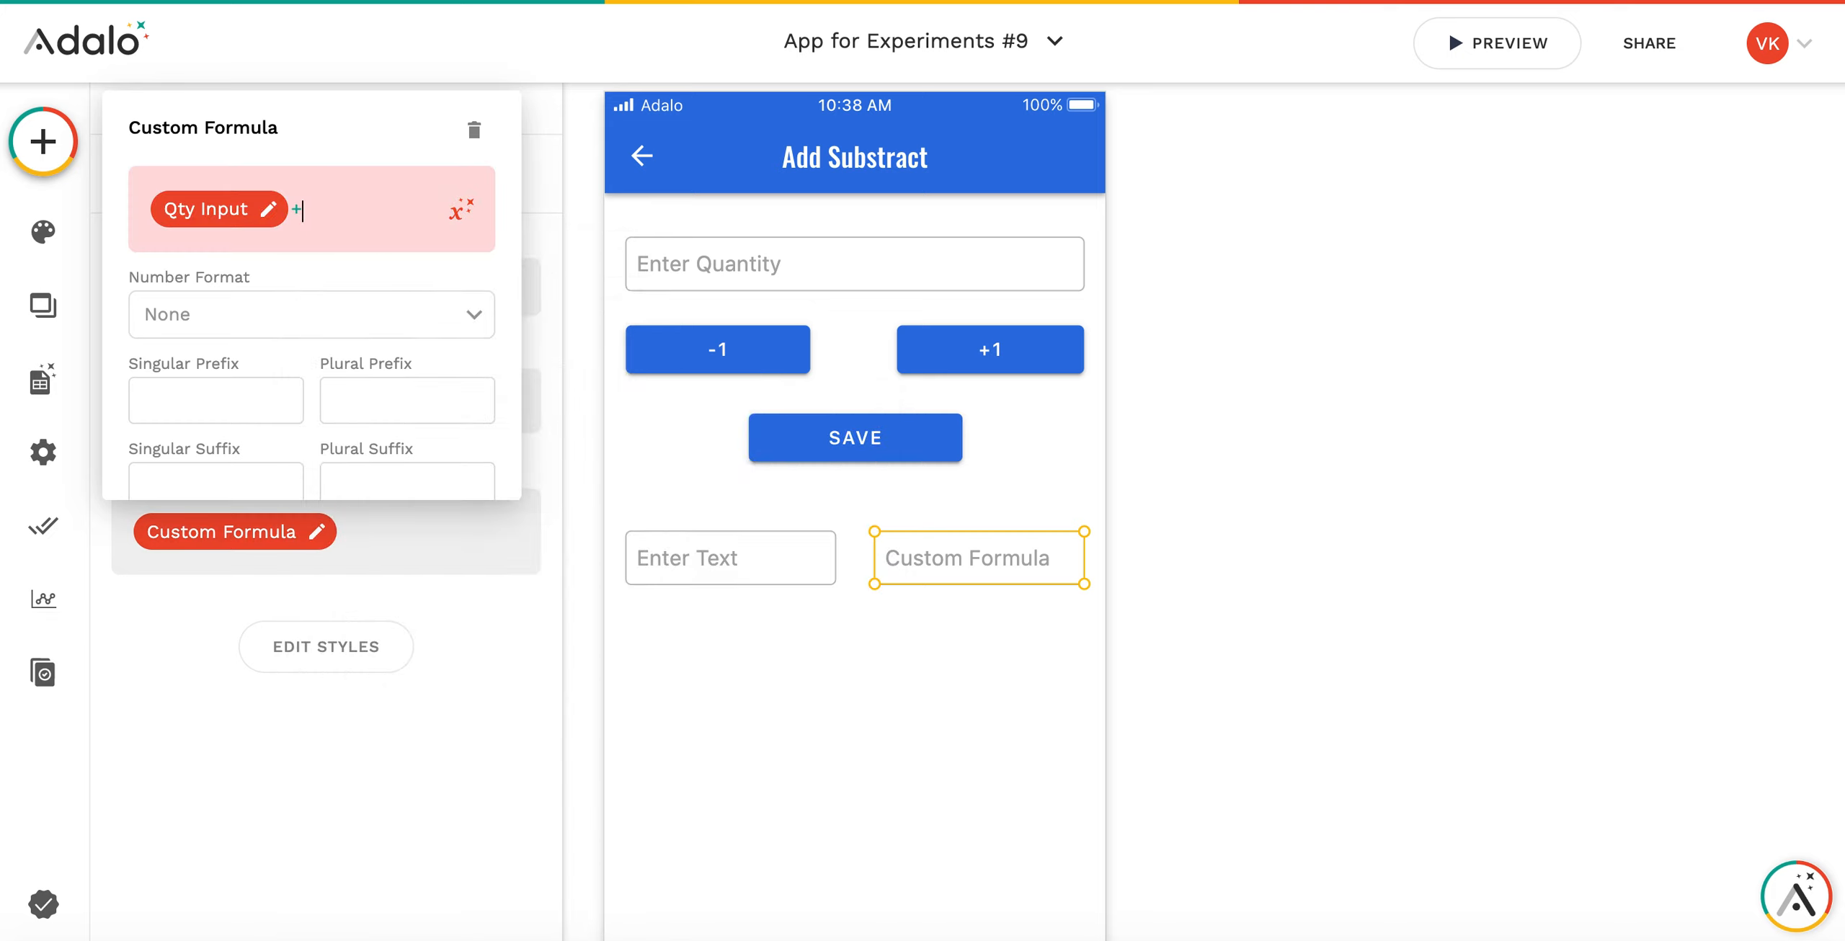
click(879, 721)
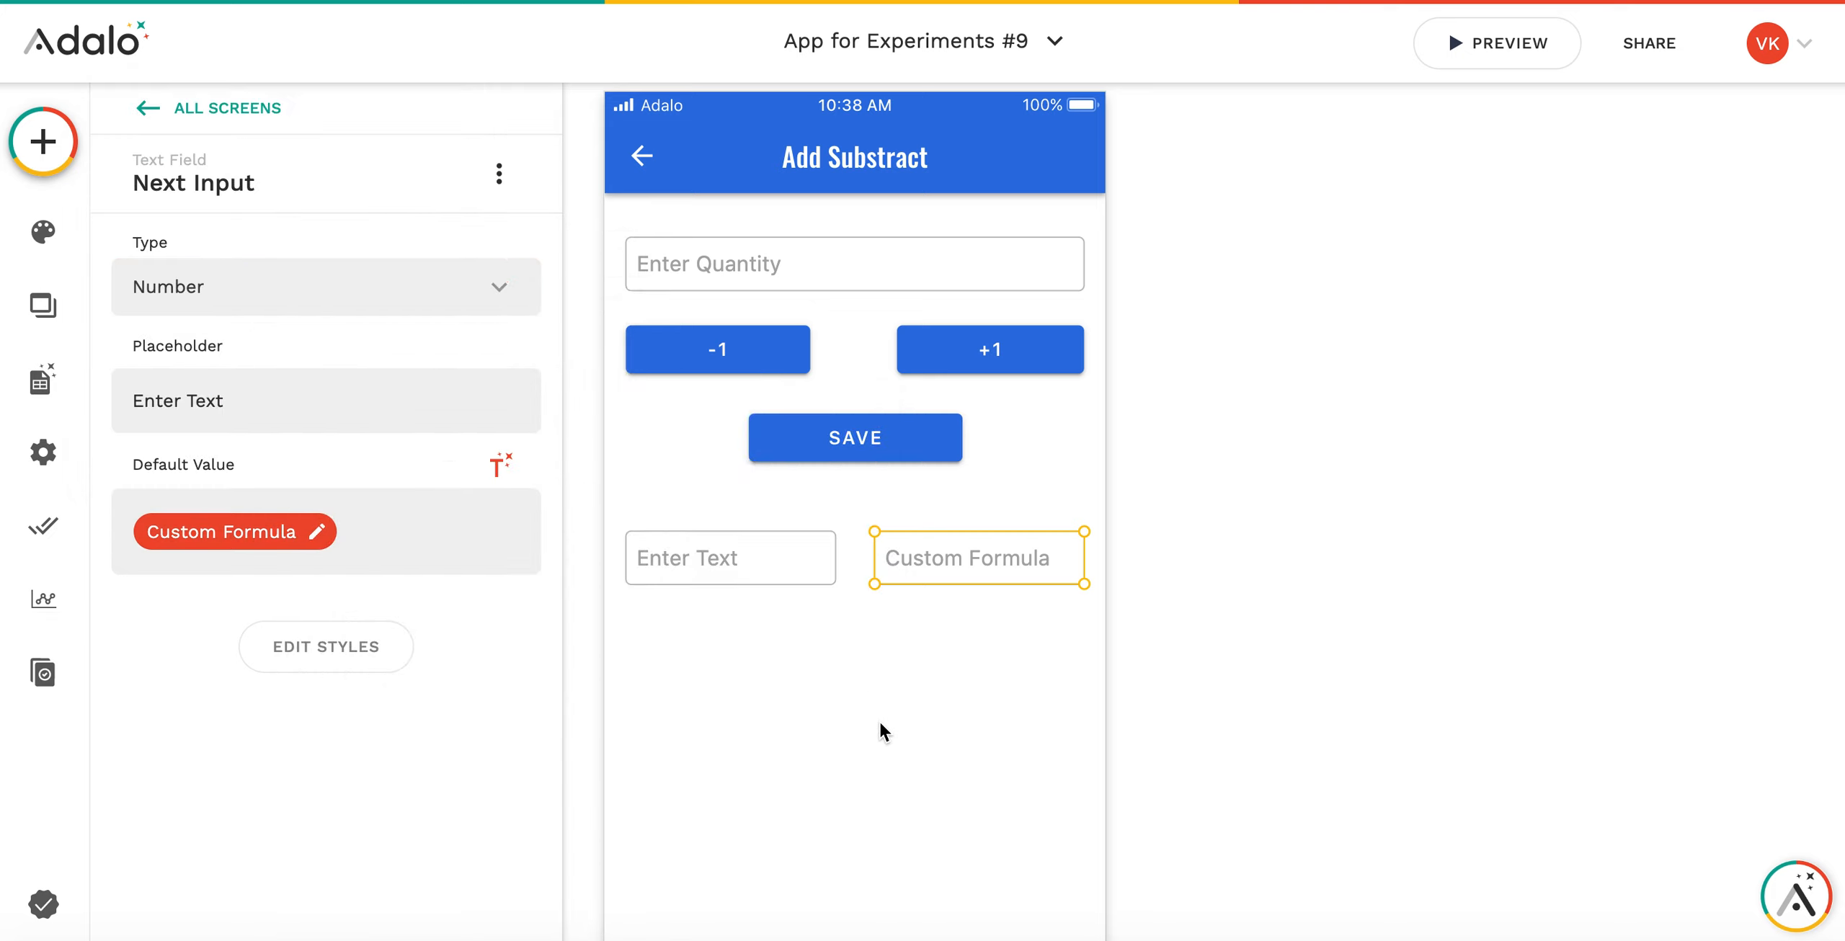
Set the Prev Input field's default value to a custom formula of Qty Input - 1.
click(787, 583)
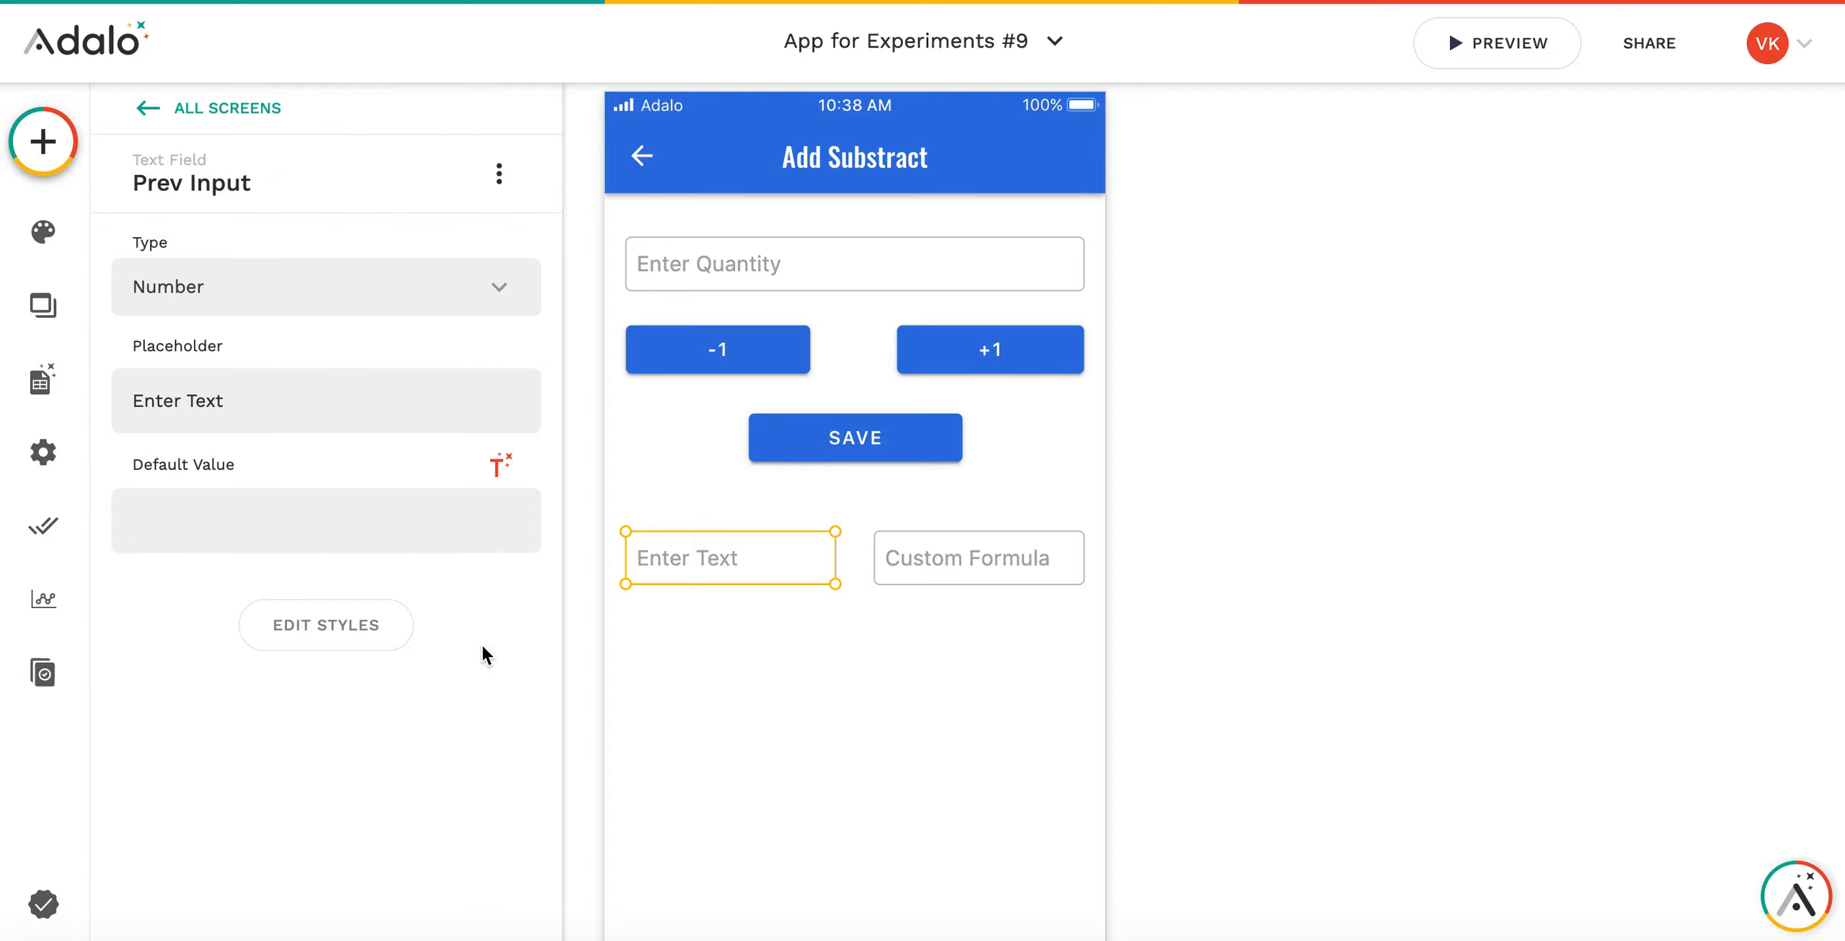
click(500, 464)
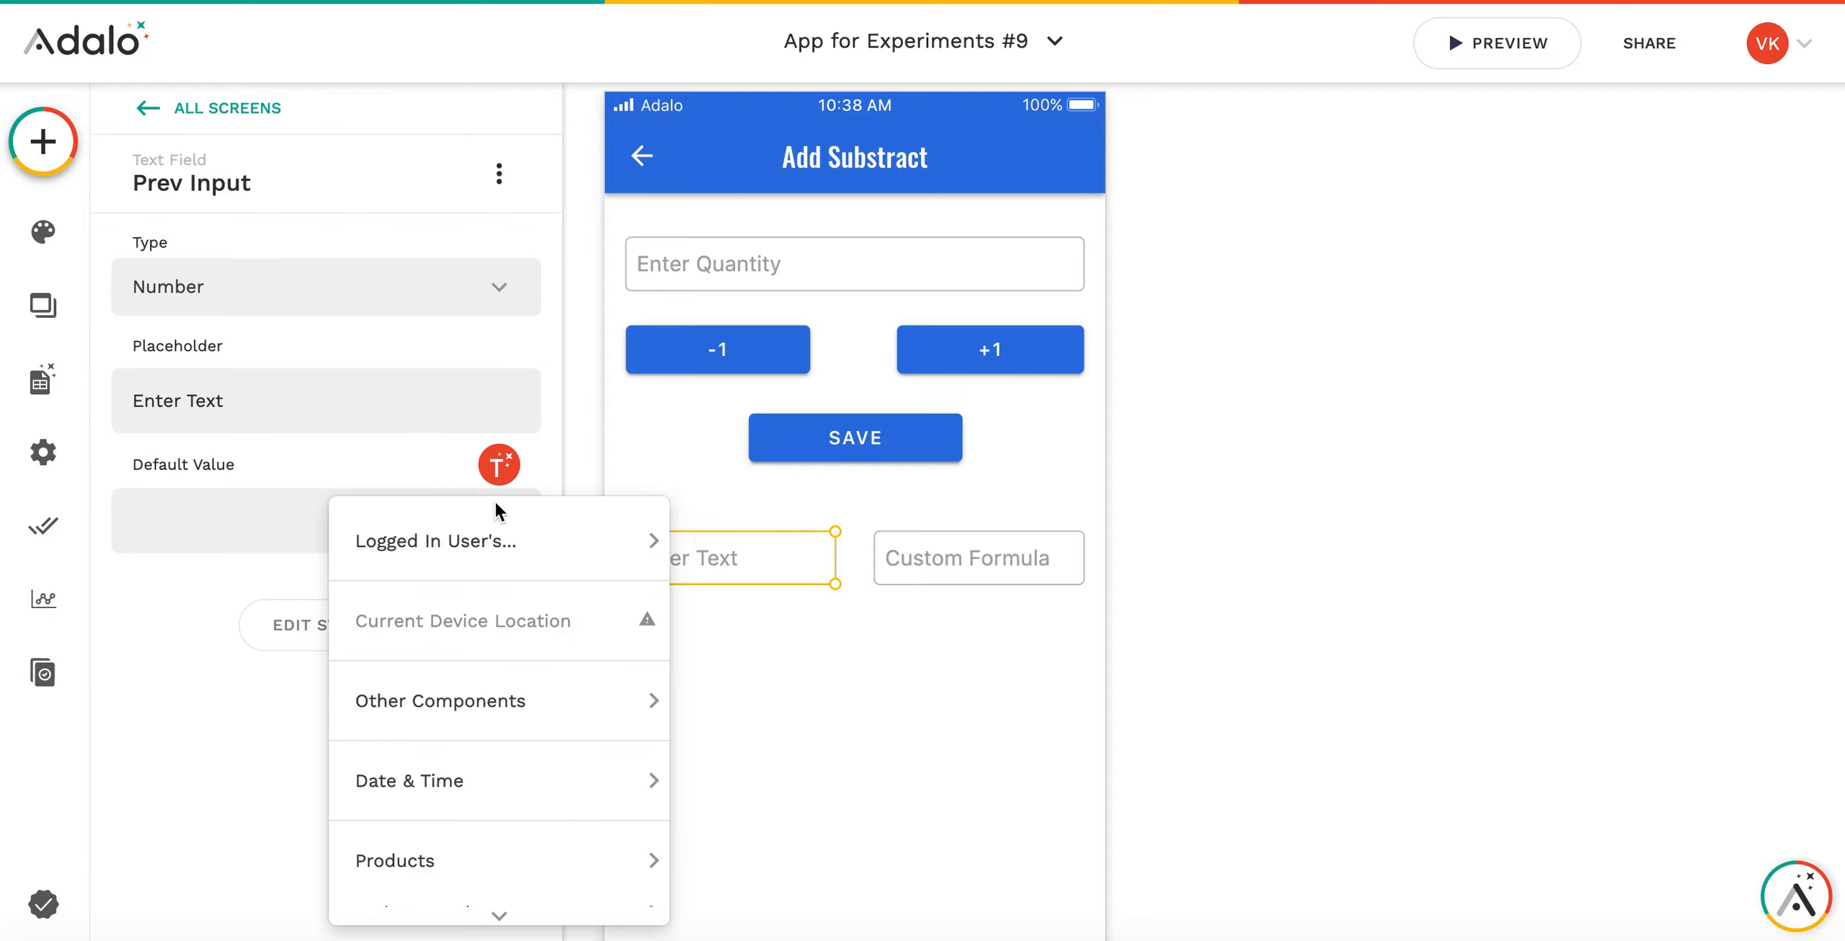
scroll(468, 721, down, 5)
click(468, 890)
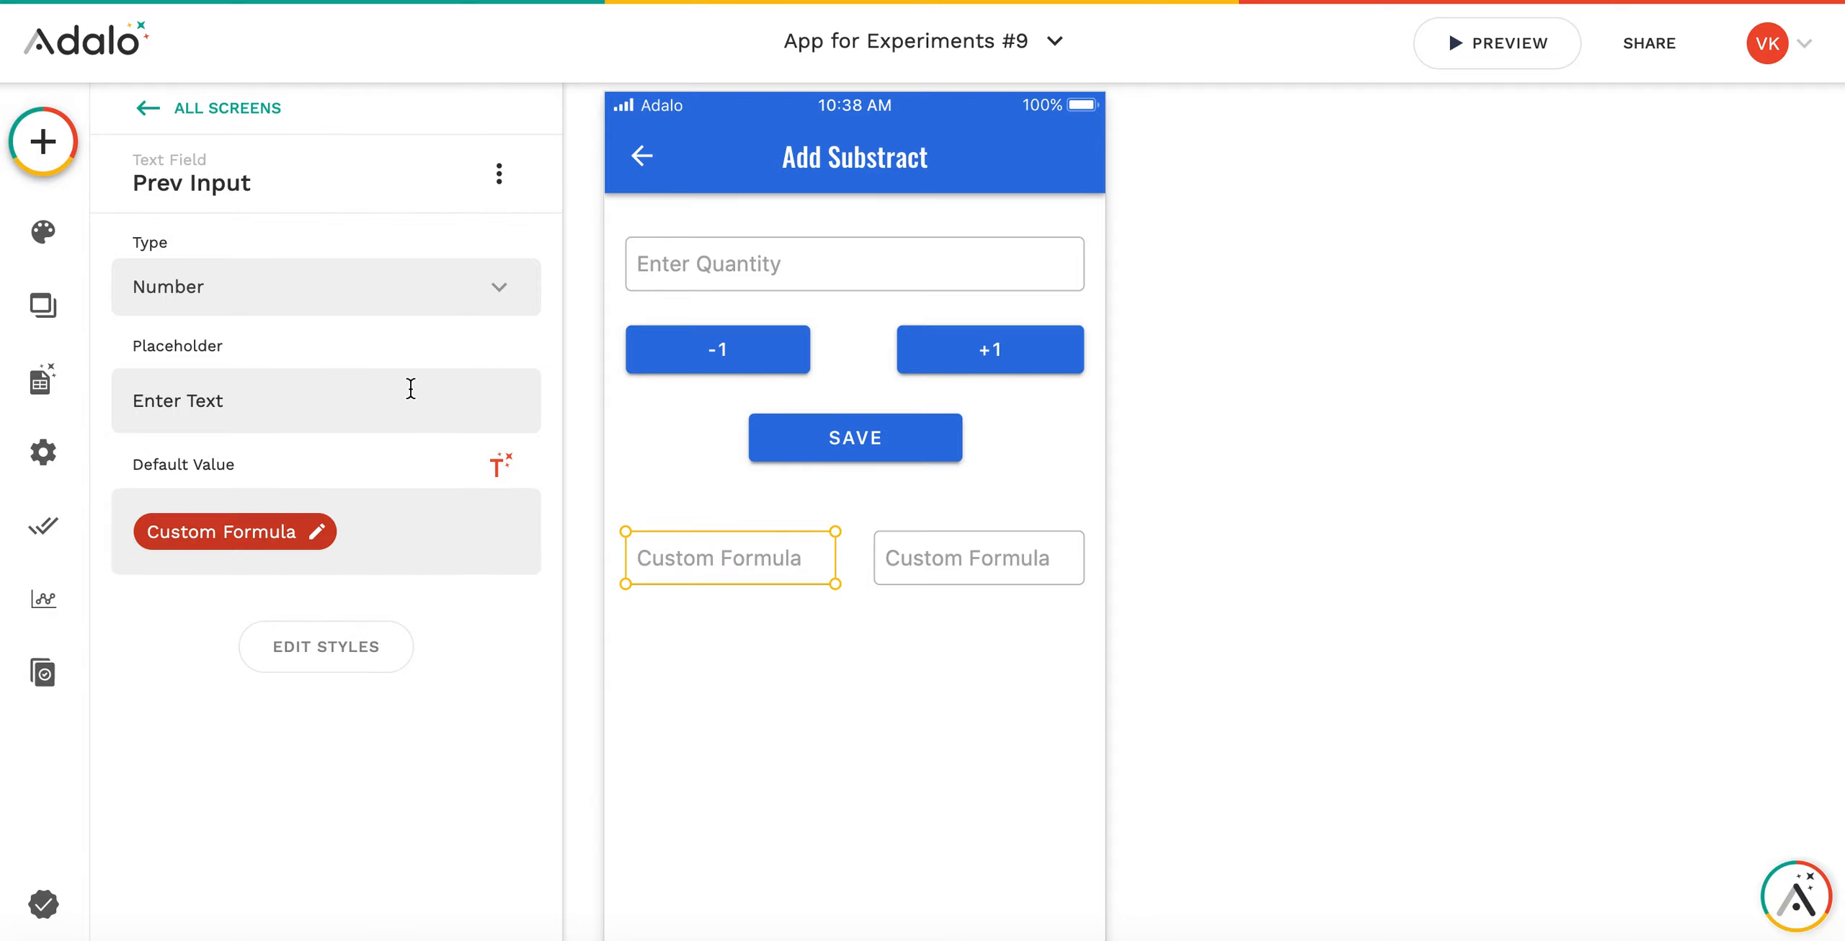
click(316, 534)
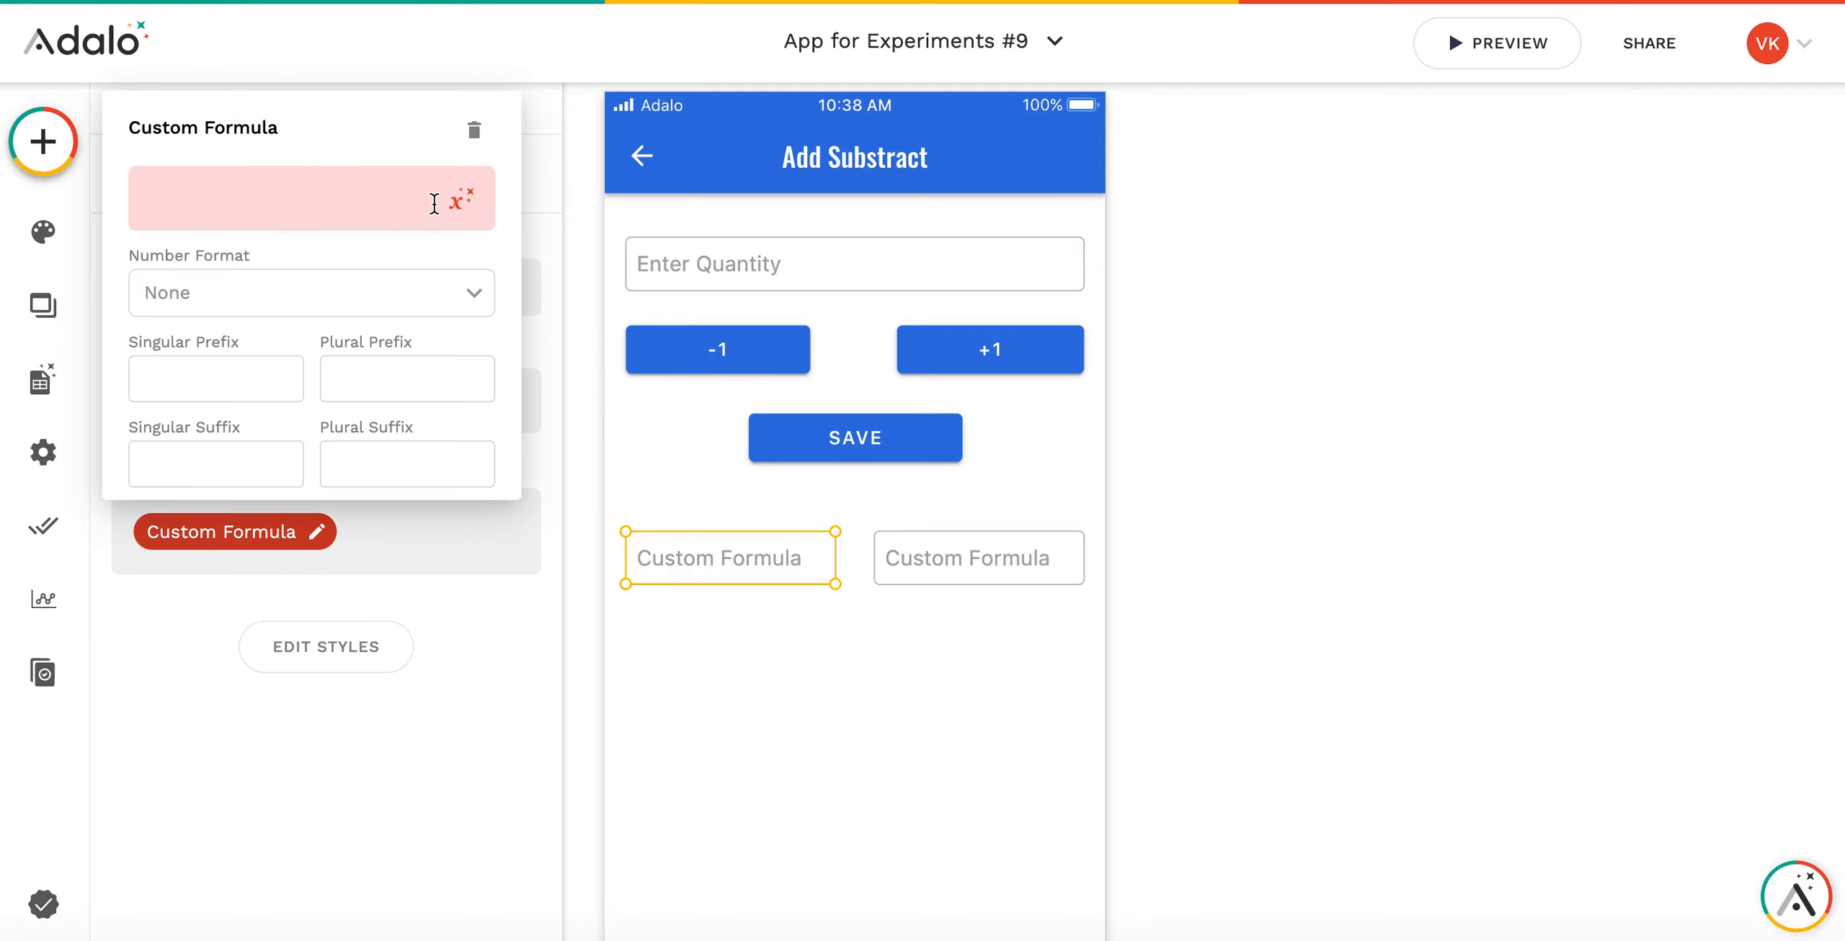
click(460, 200)
mouse_move(486, 436)
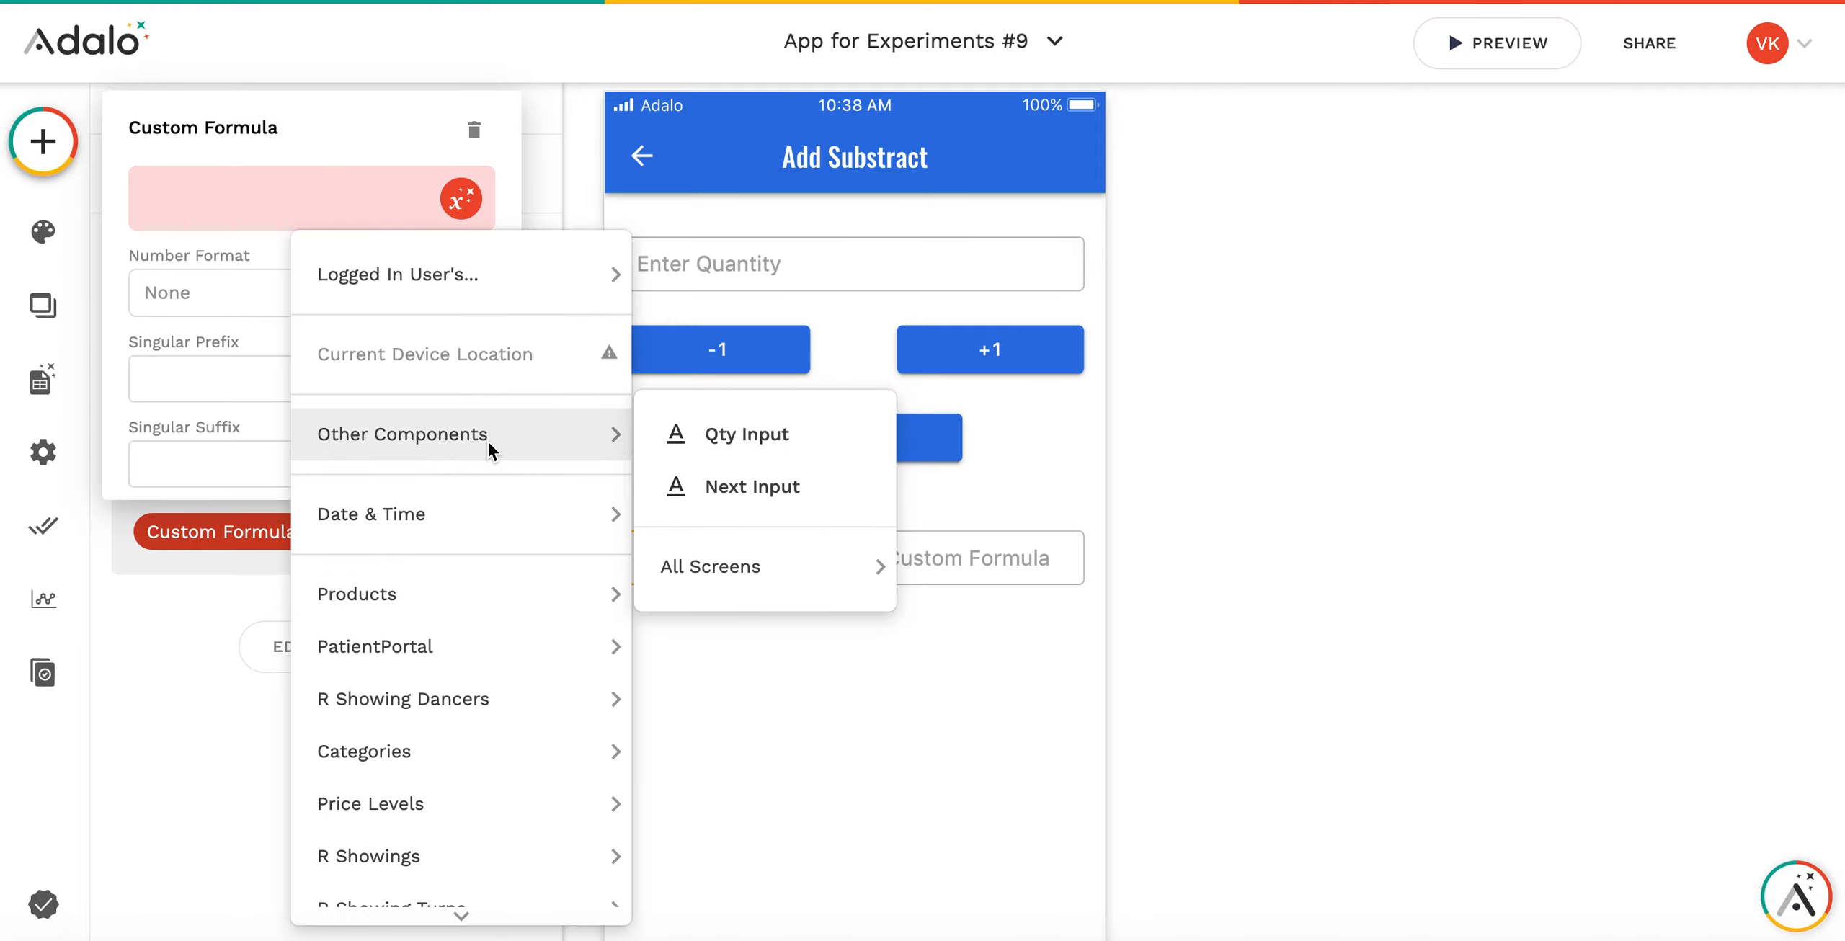
click(795, 437)
click(351, 227)
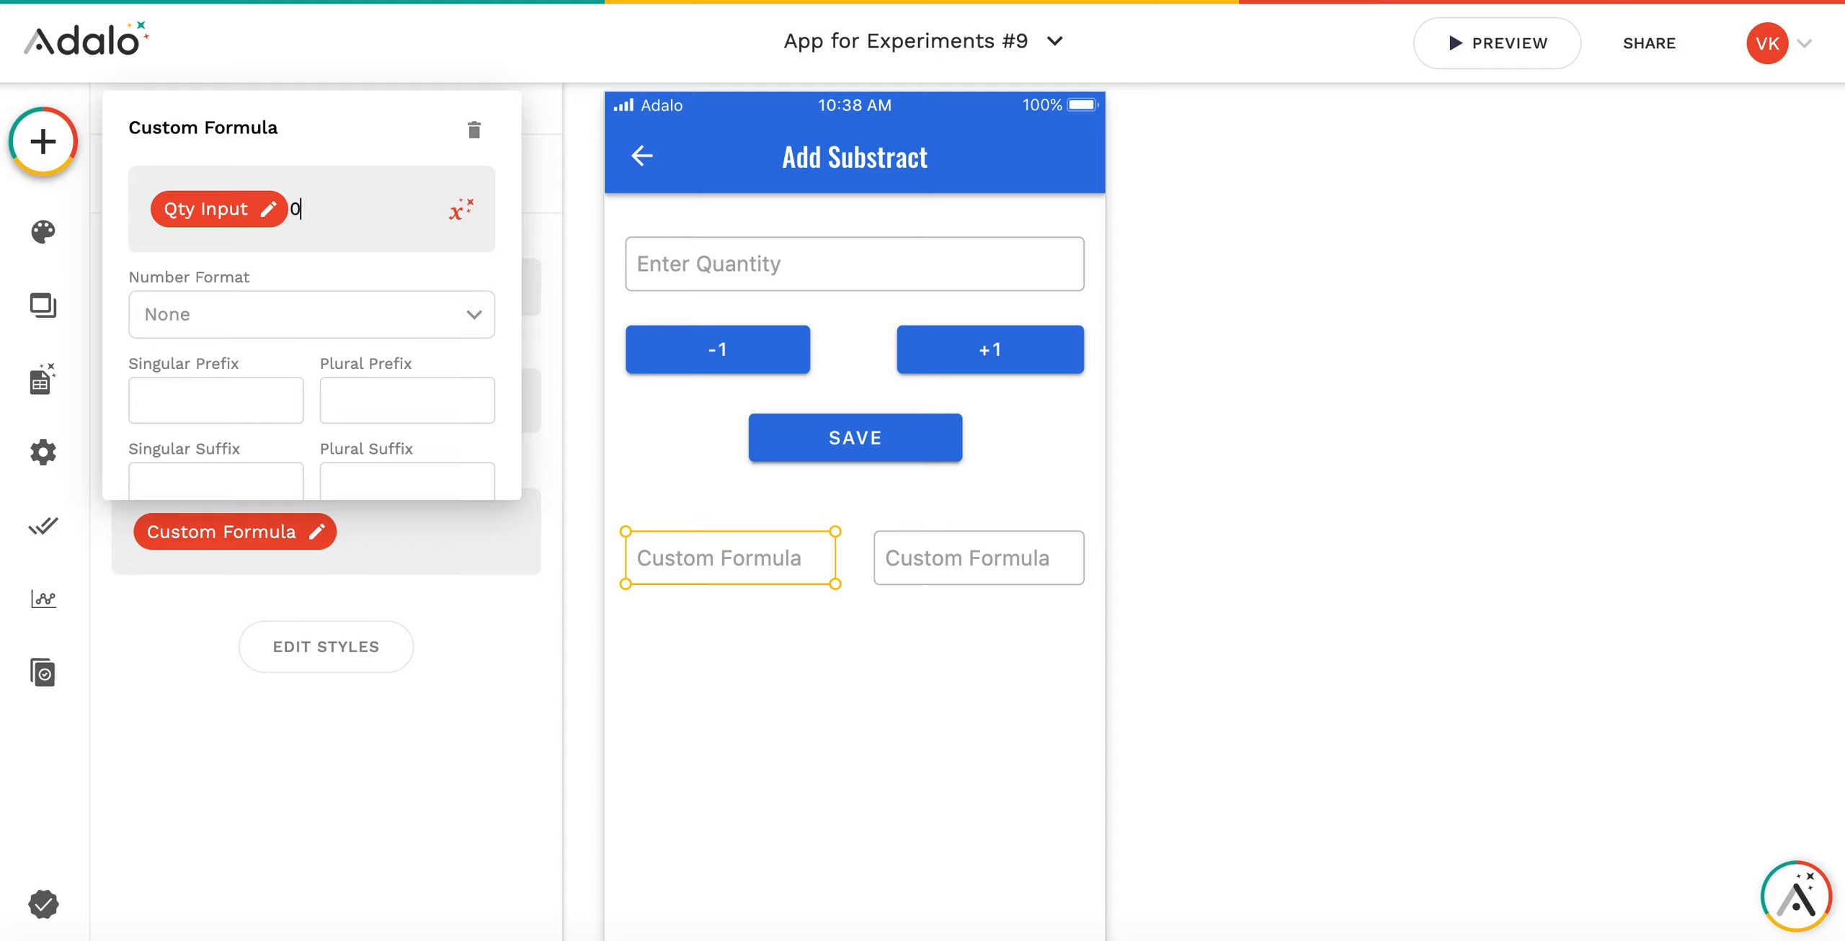
text(-1)
click(463, 617)
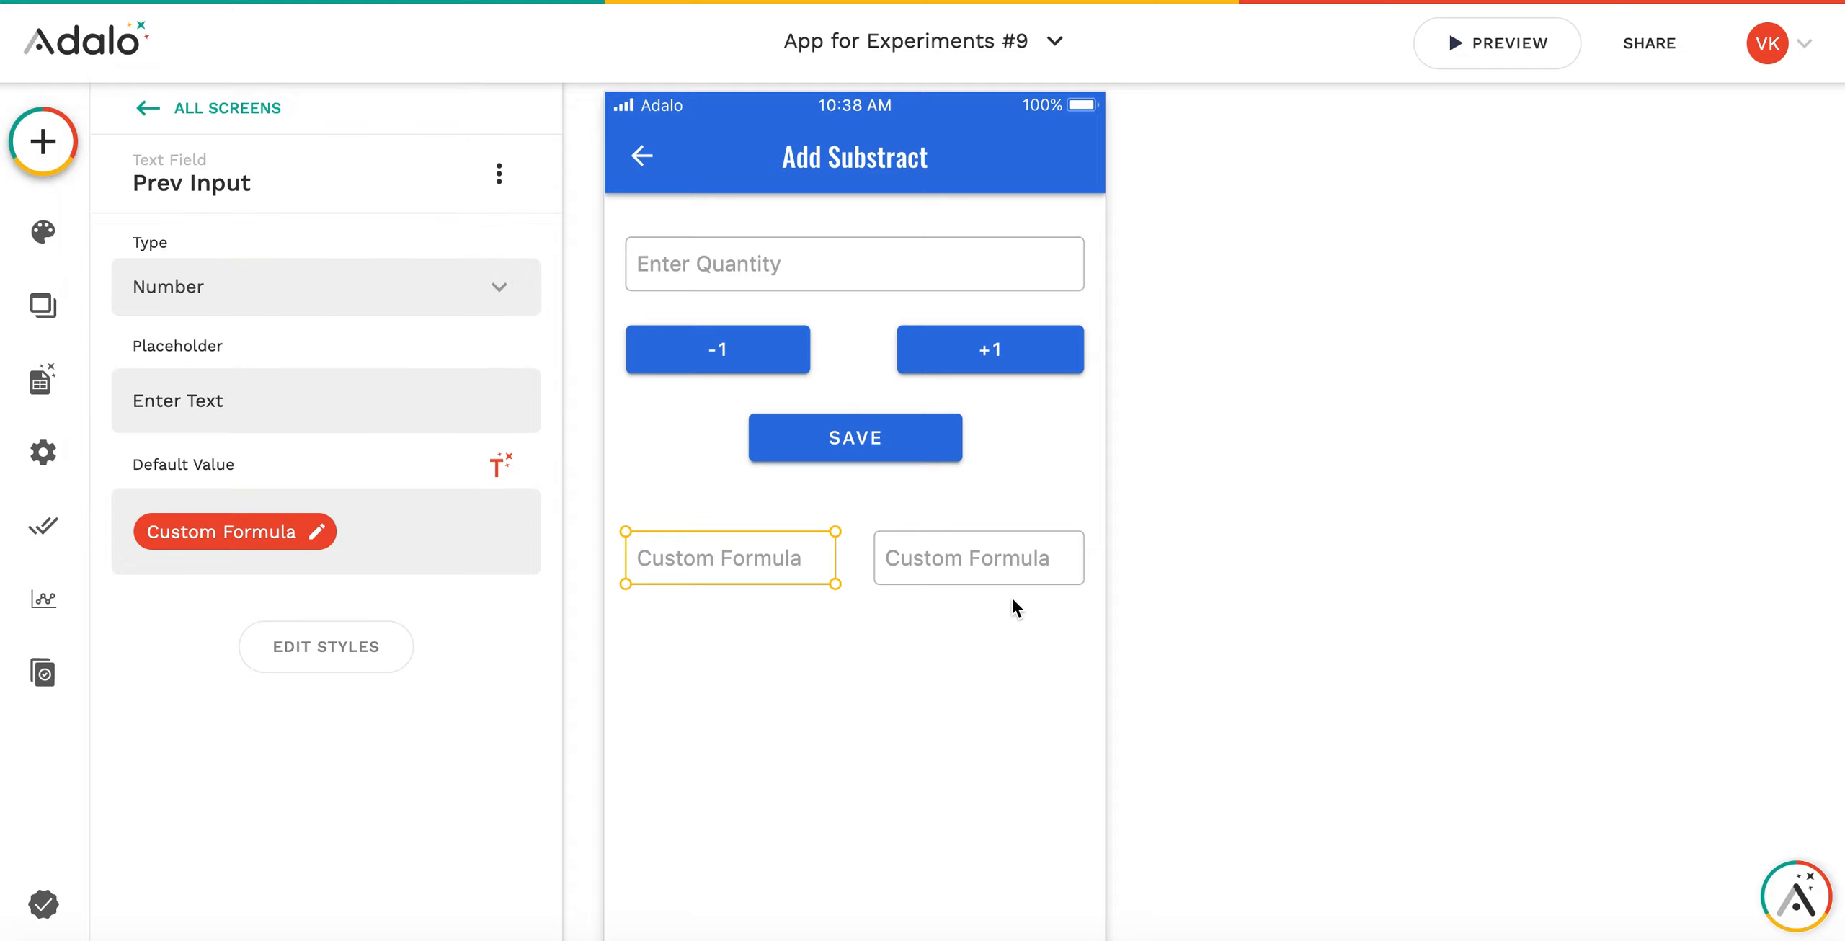
Preview the app, open the "Add and Substract w/Inputs" screen from Home and enter 1499 as the quantity to test the helper formulas.
click(943, 568)
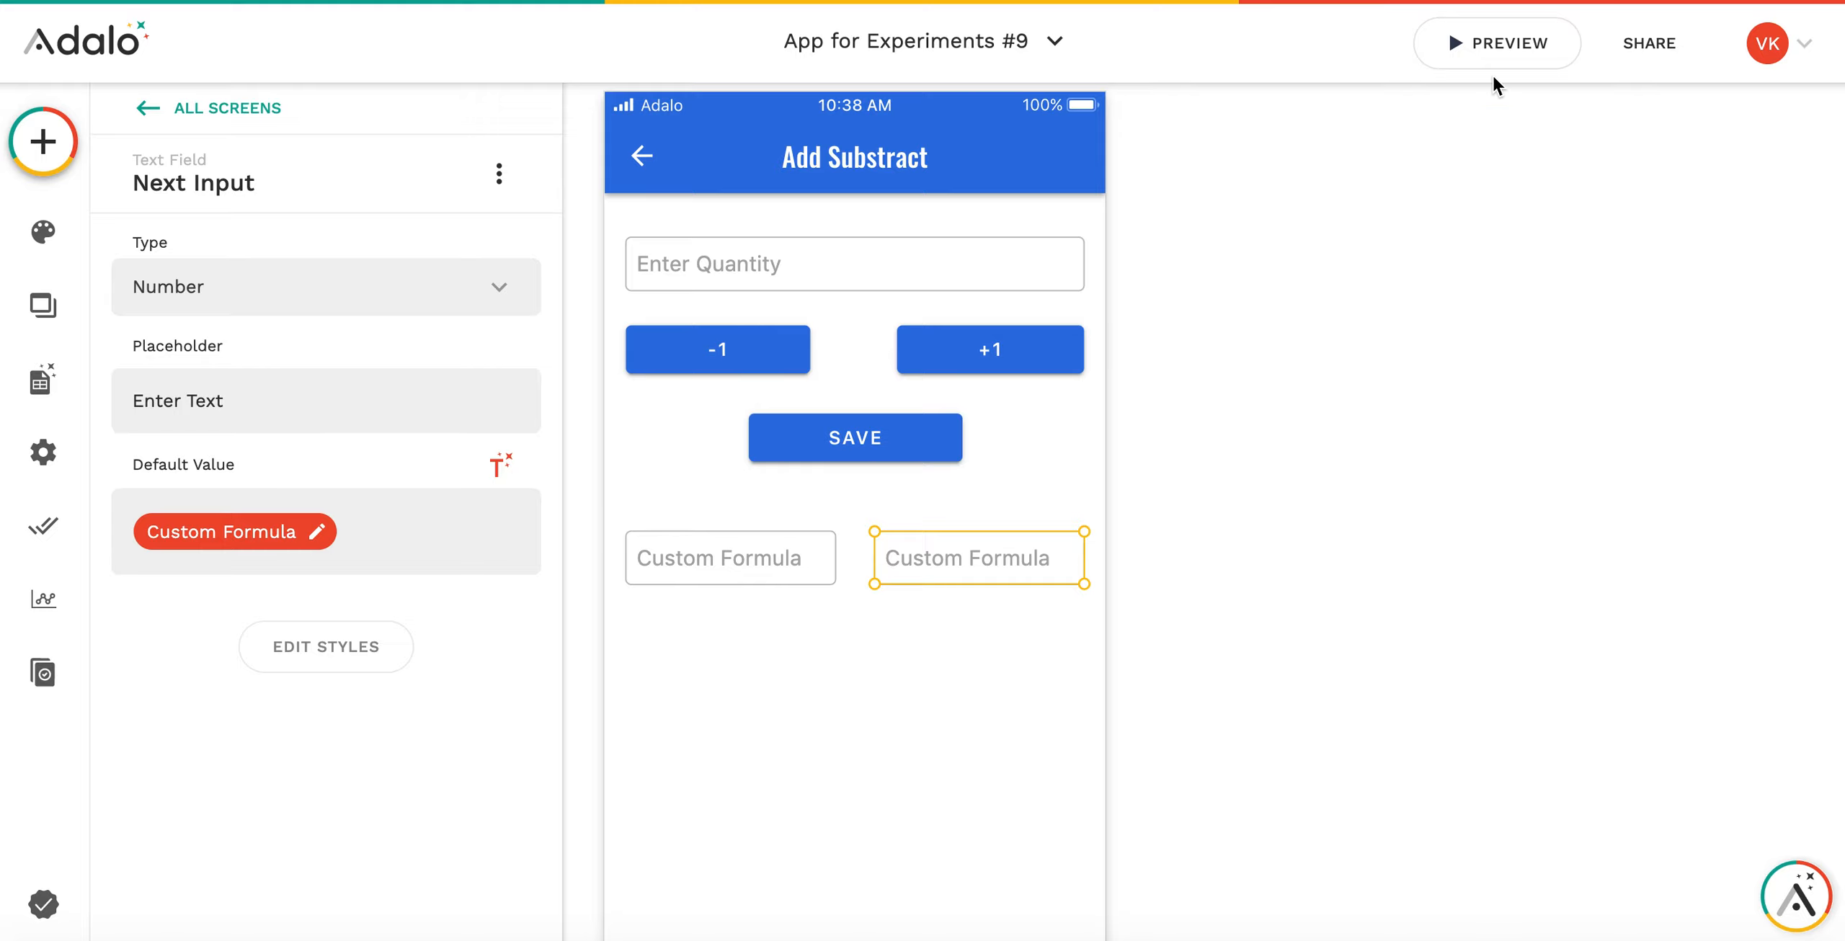
click(1493, 43)
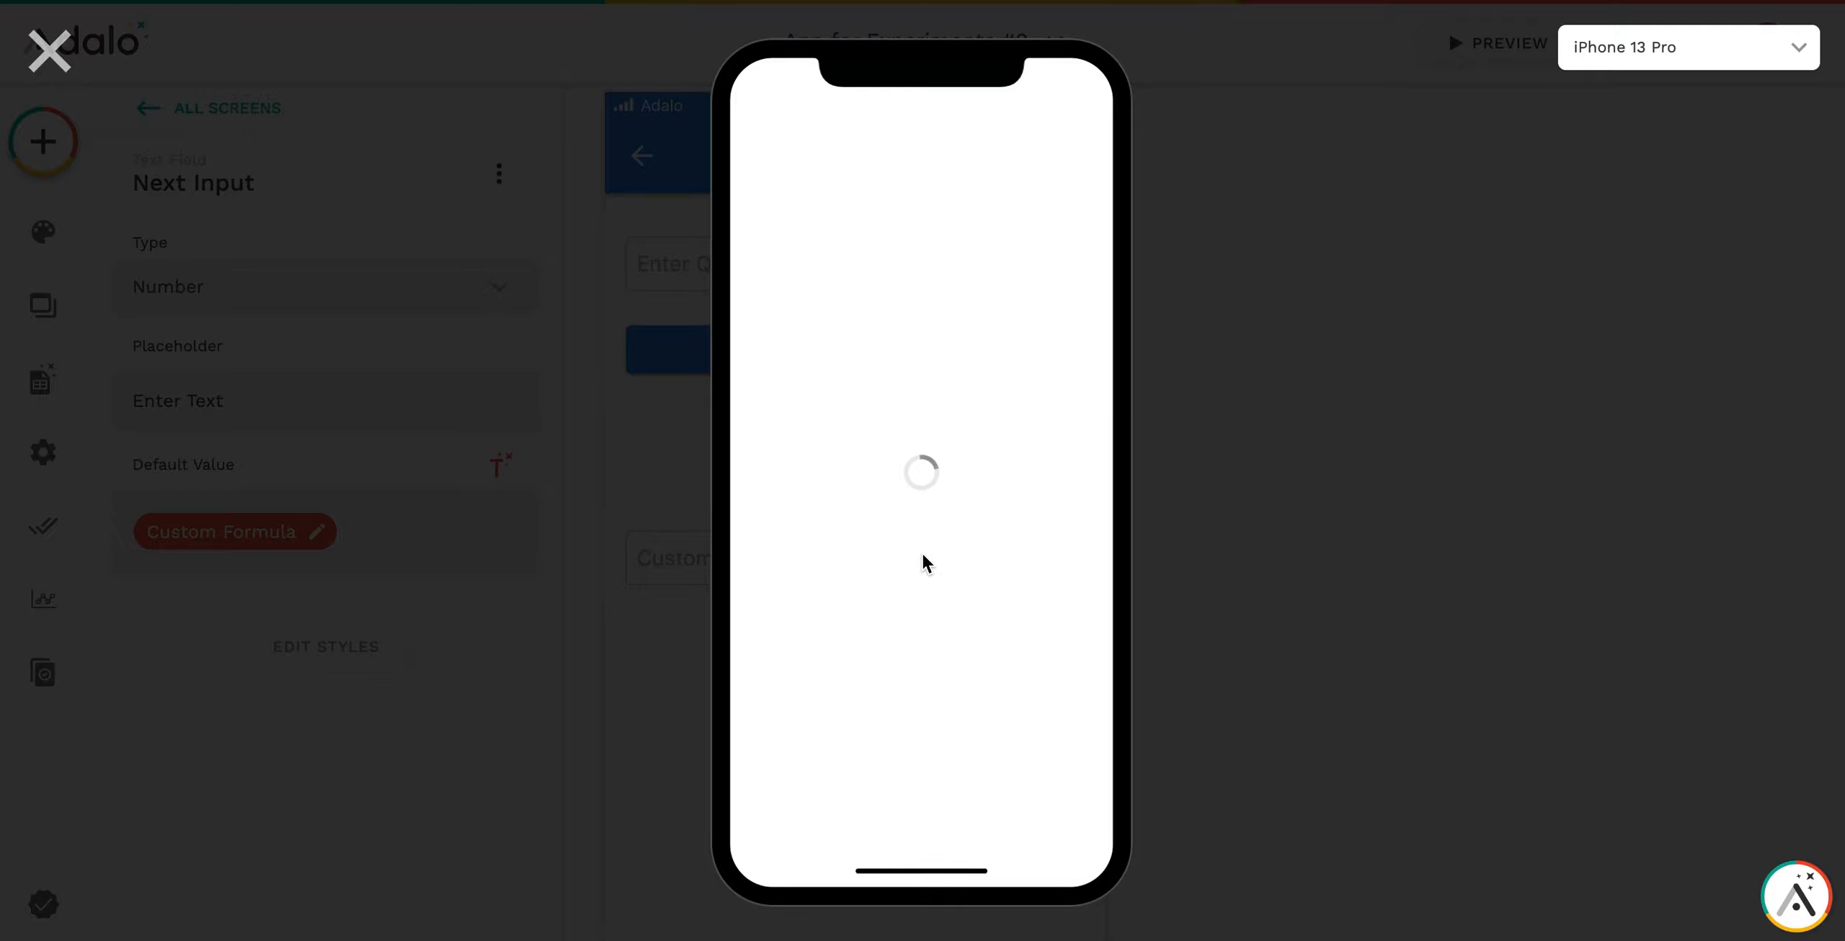
scroll(919, 668, down, 3)
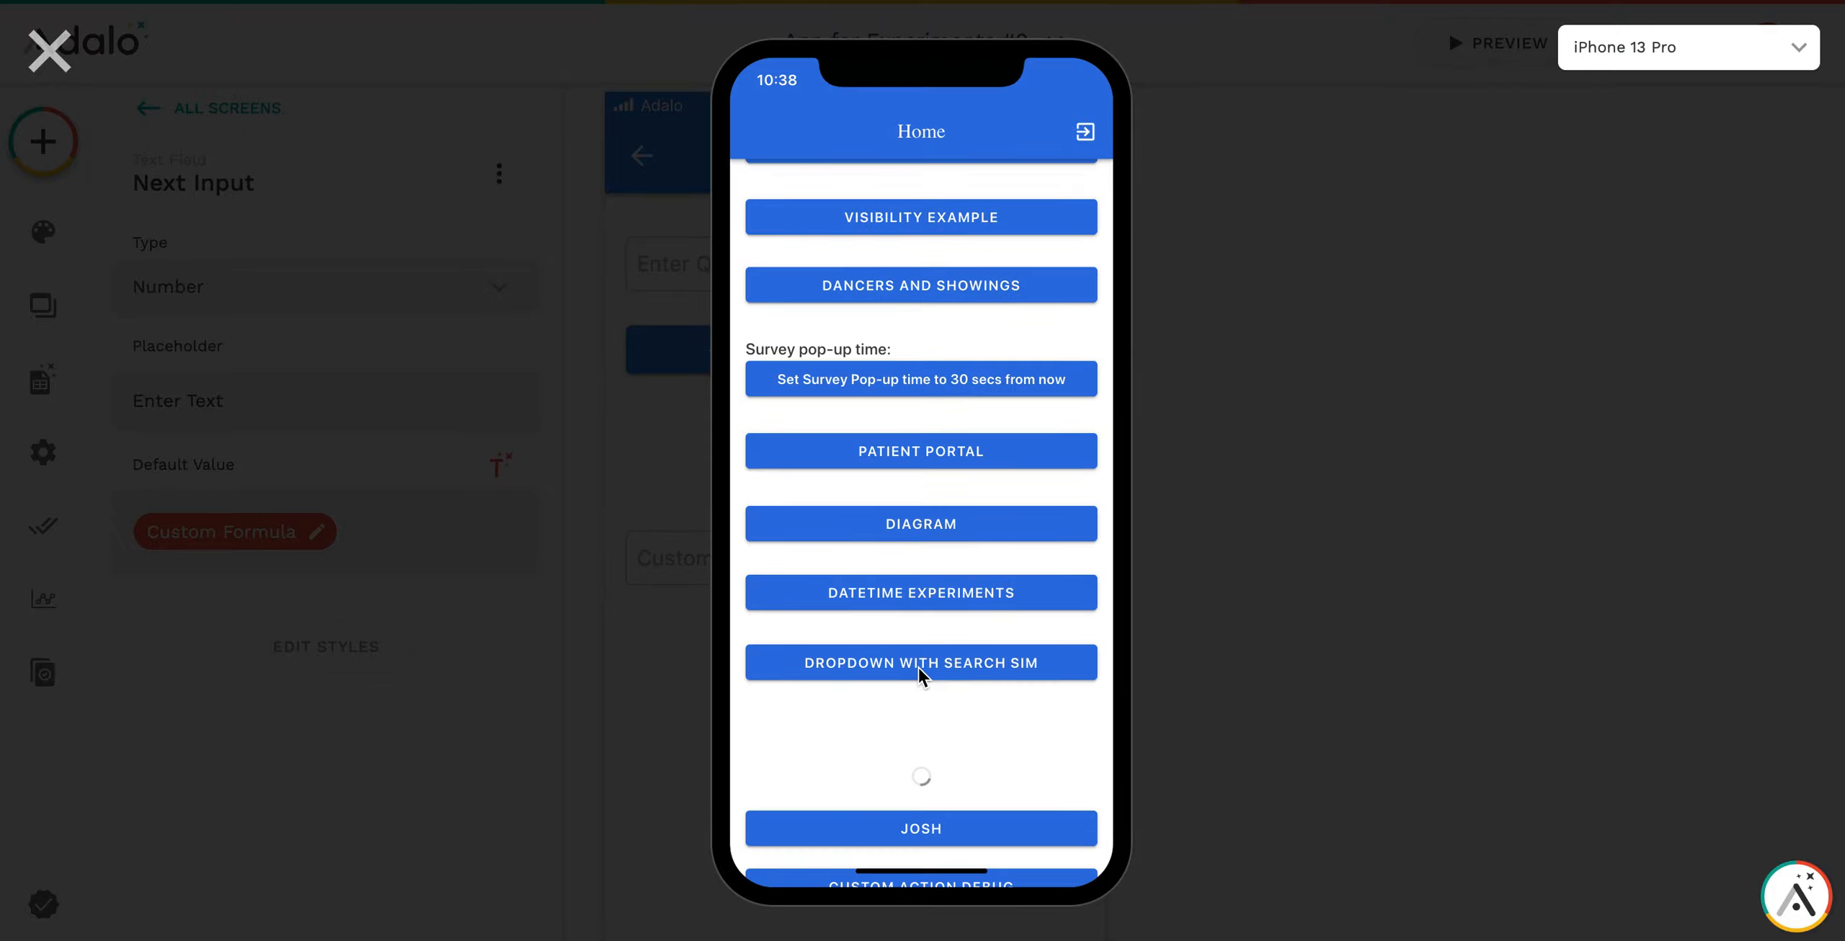
scroll(918, 668, down, 4)
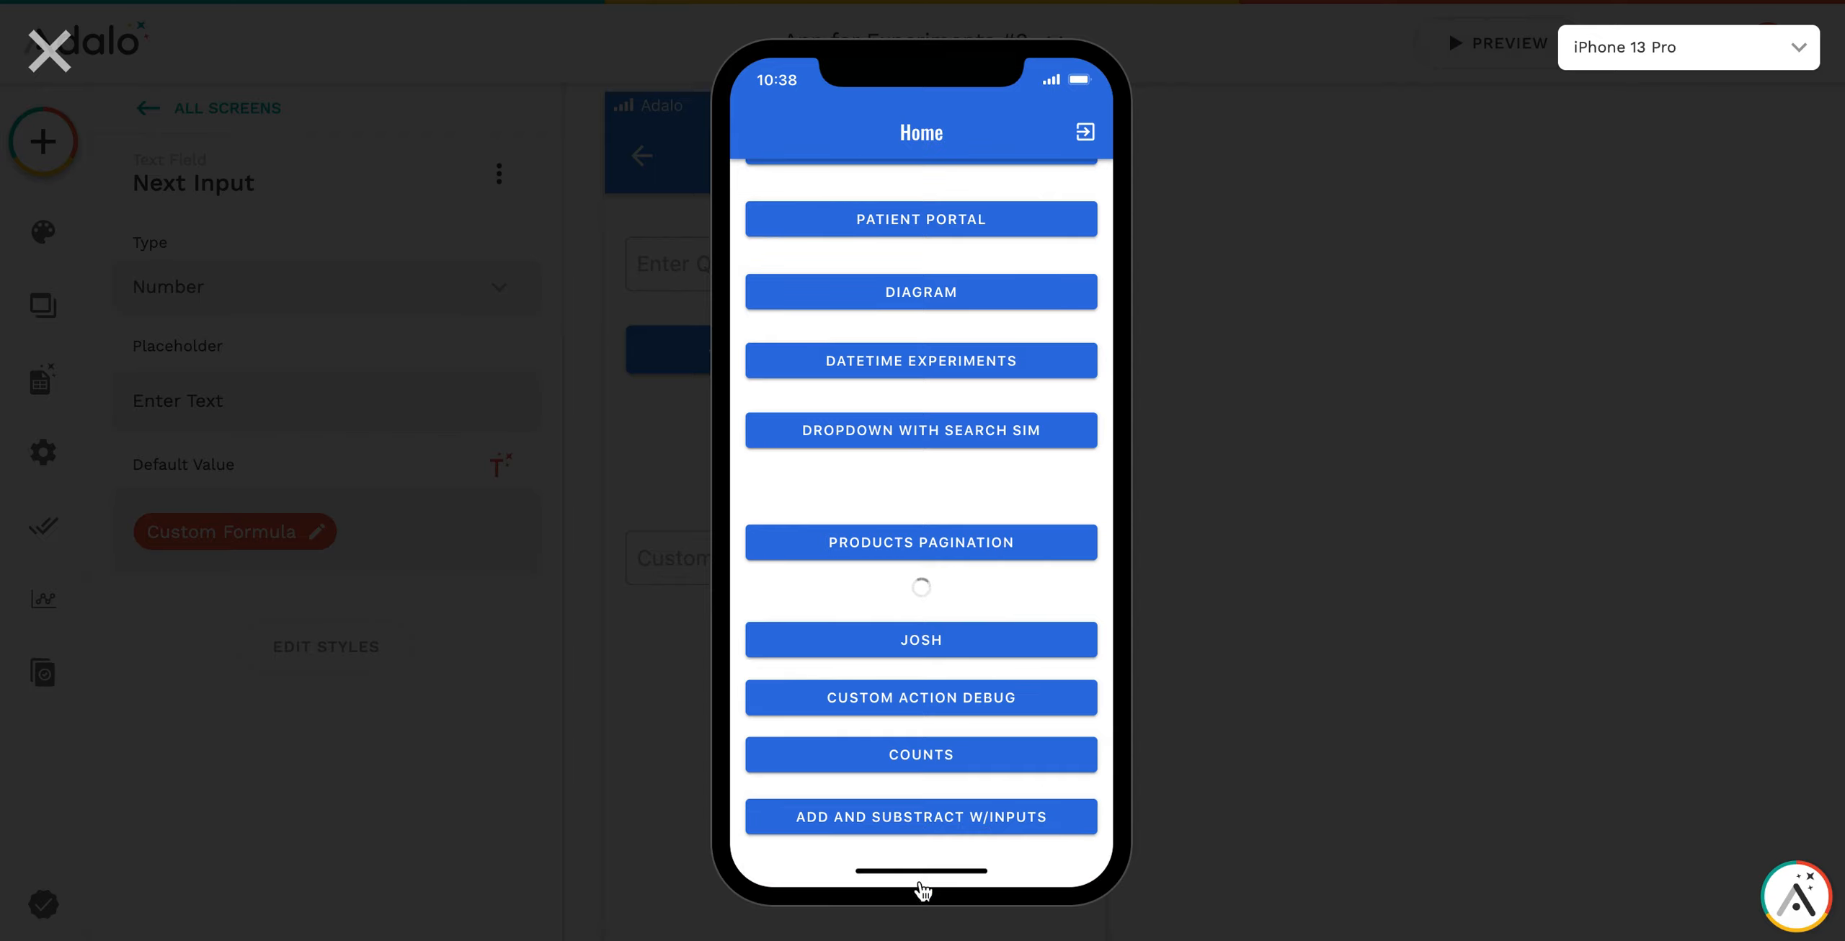
click(923, 822)
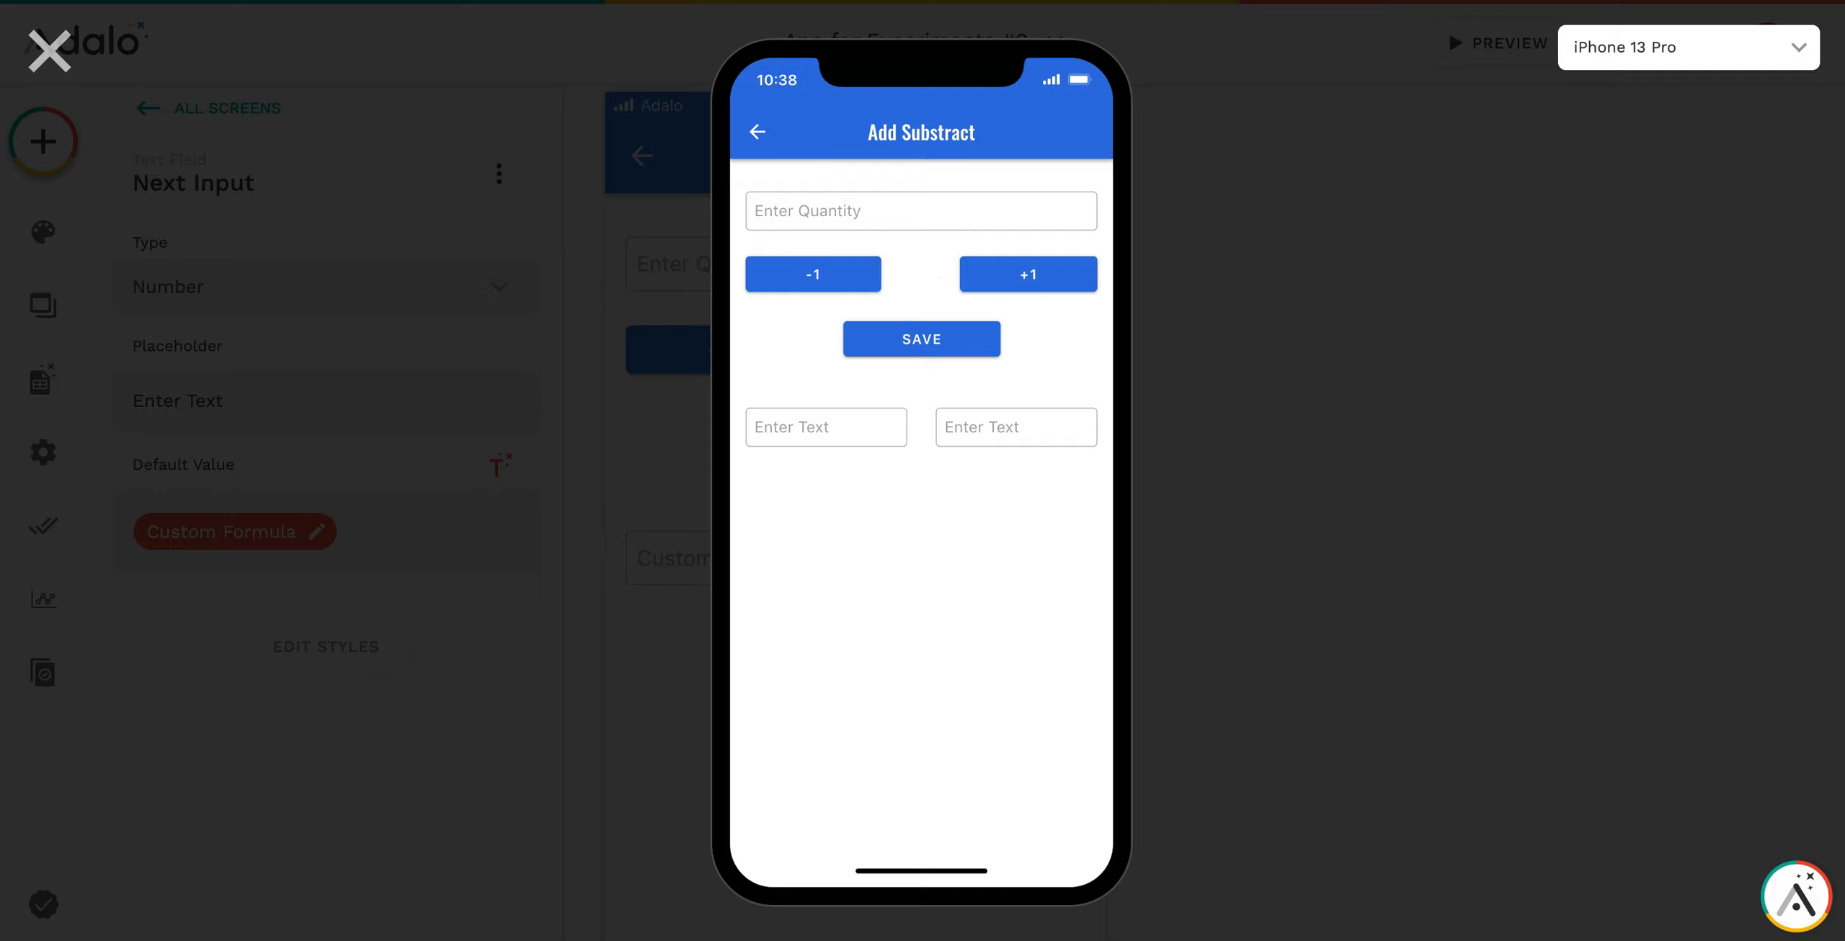
text(1499)
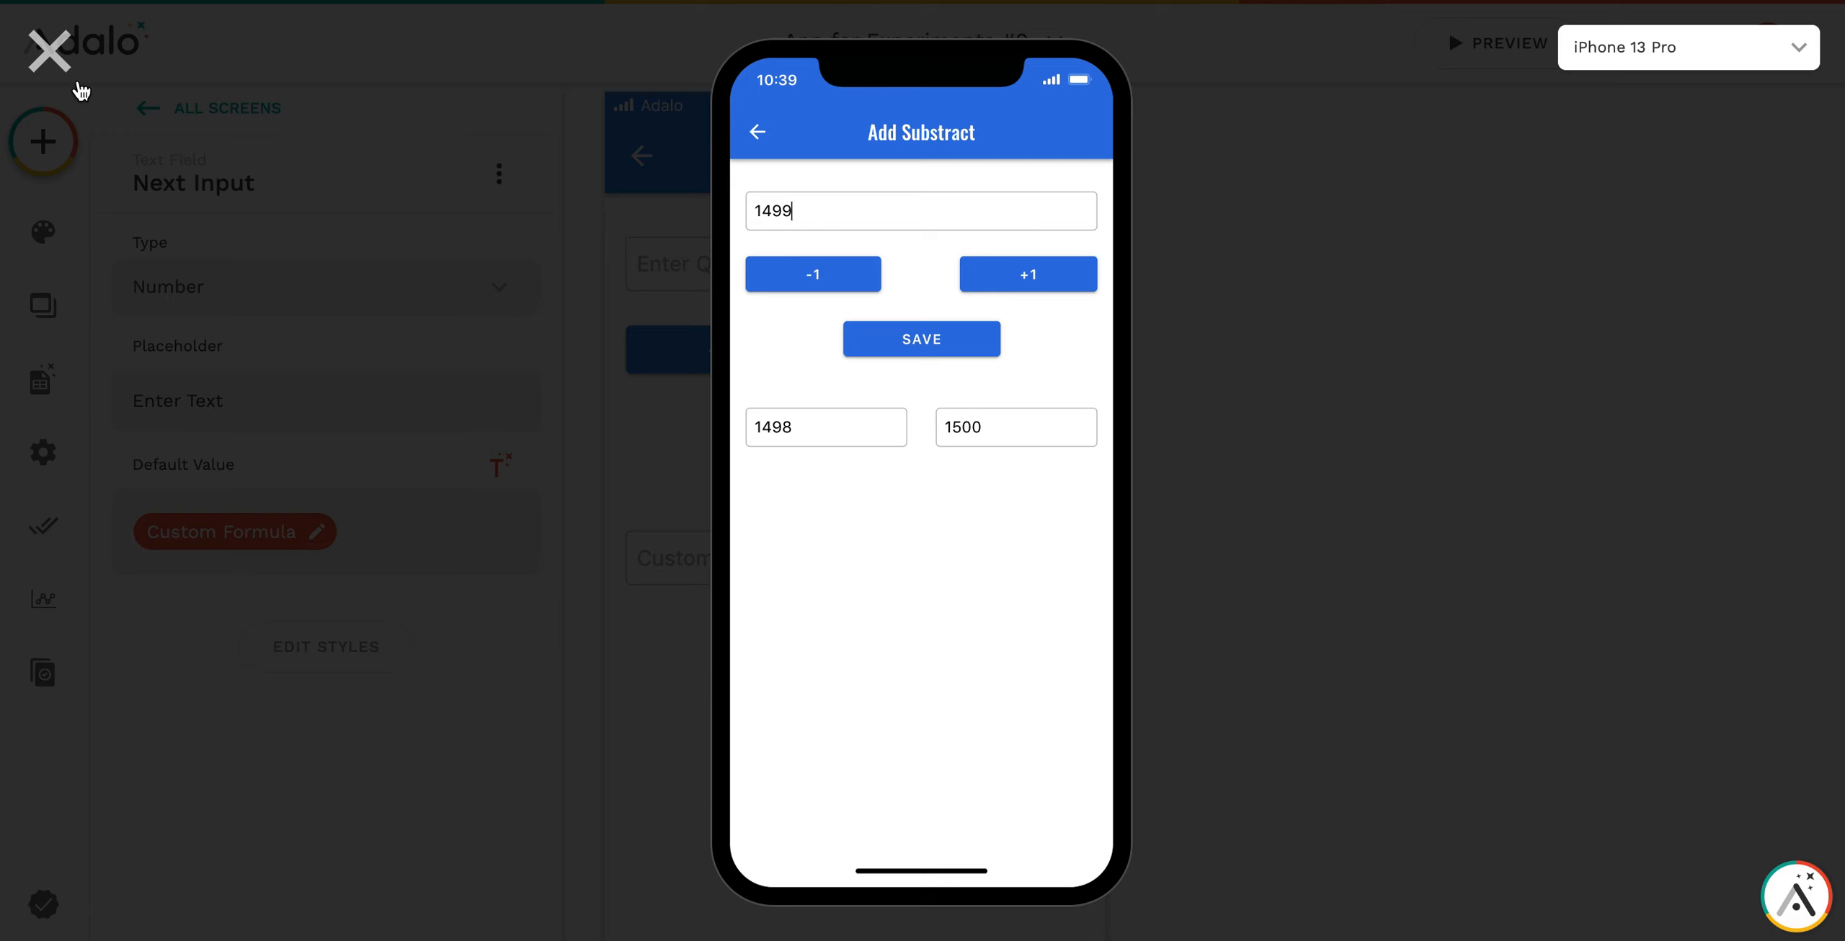
Close the preview and give the +1 button a Change Input Value action that sets Qty Input to Next Input.
key(Escape)
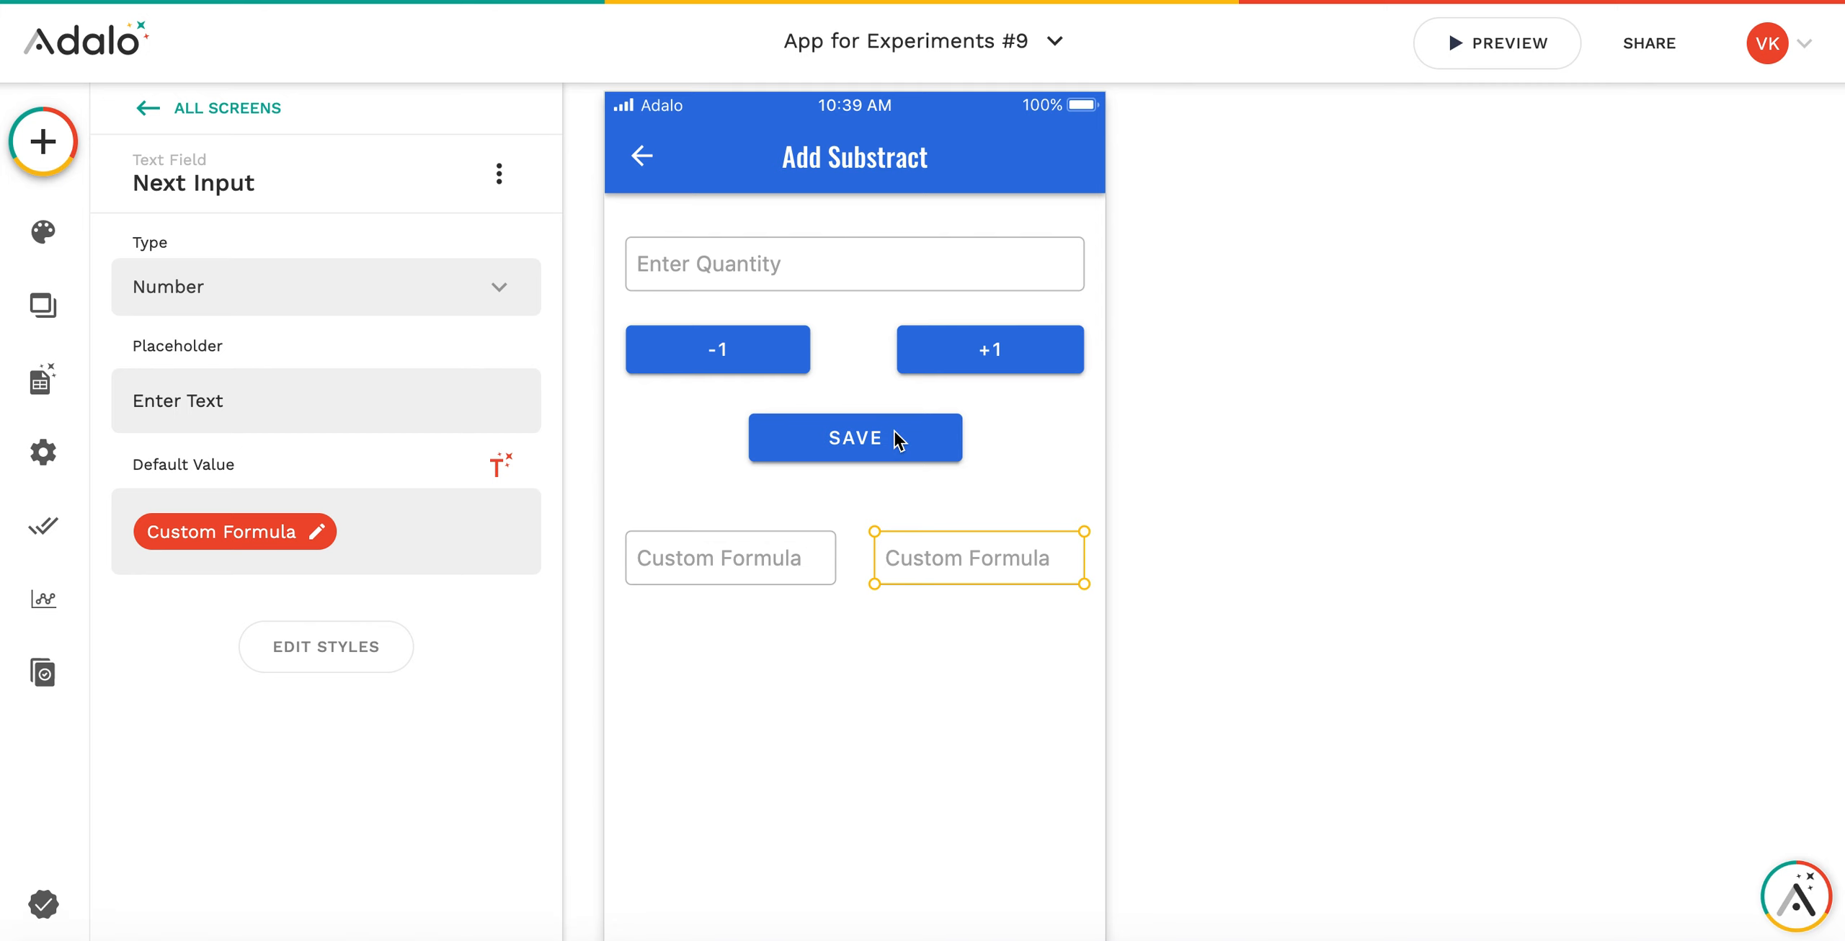
click(948, 349)
scroll(288, 667, down, 4)
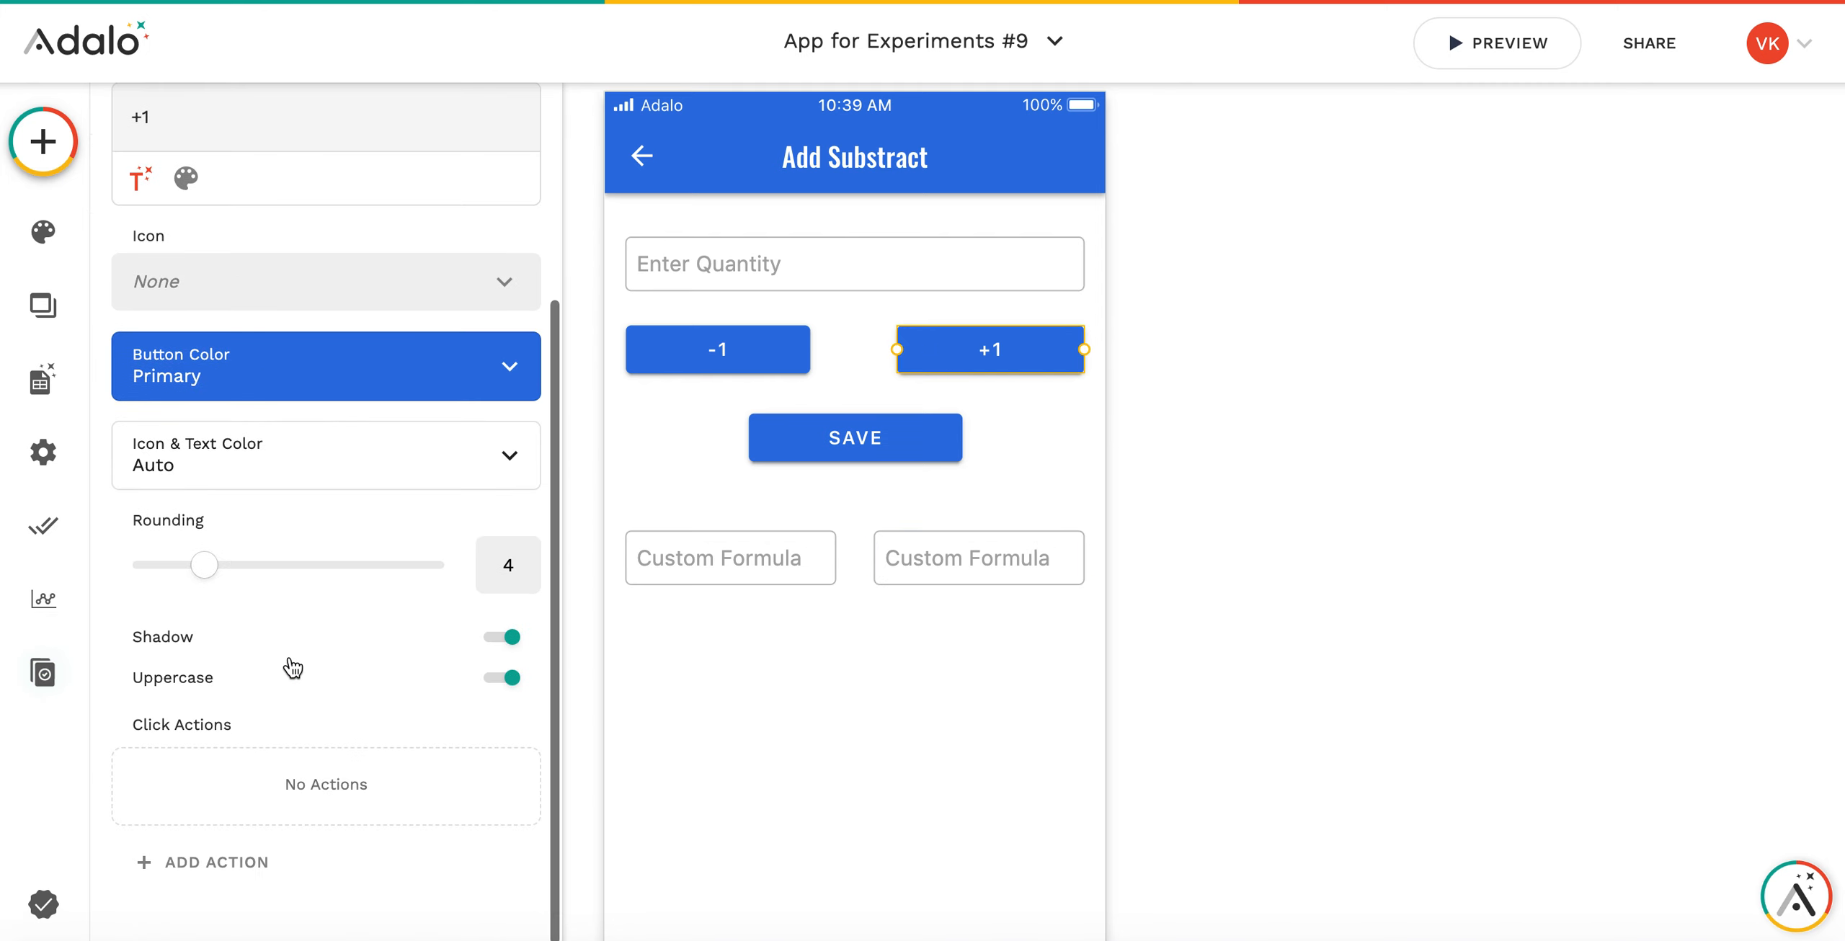
click(292, 872)
mouse_move(346, 789)
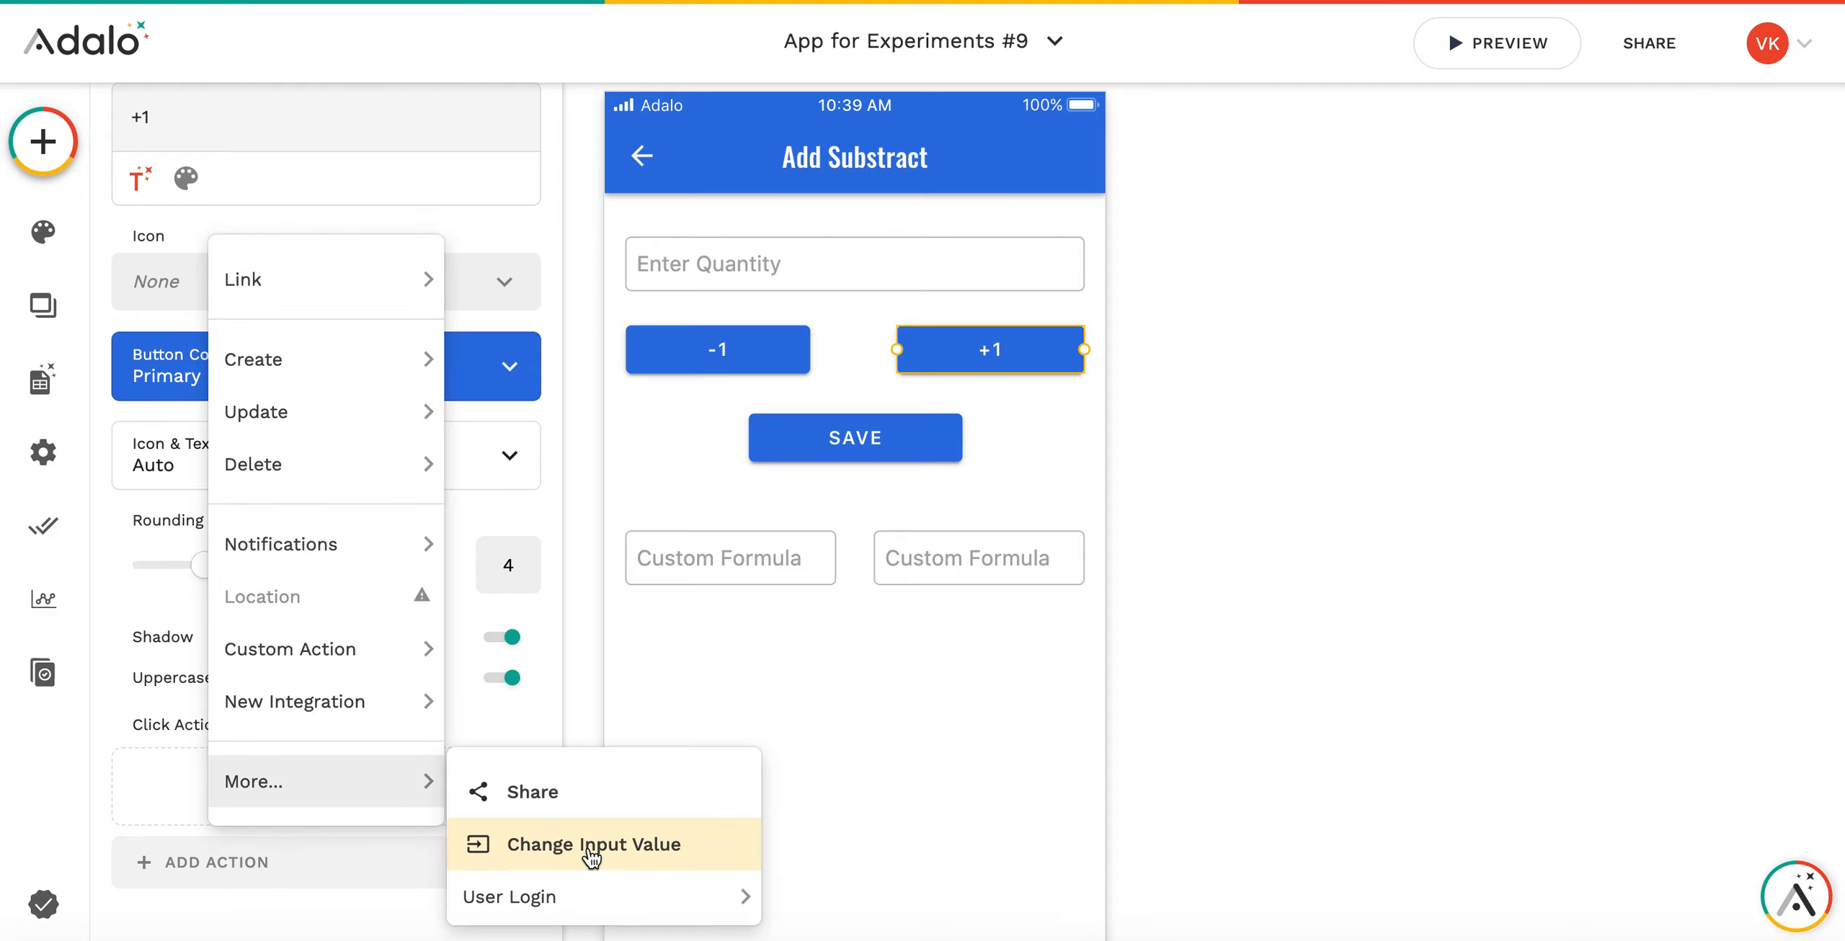
click(526, 842)
click(417, 559)
mouse_move(391, 461)
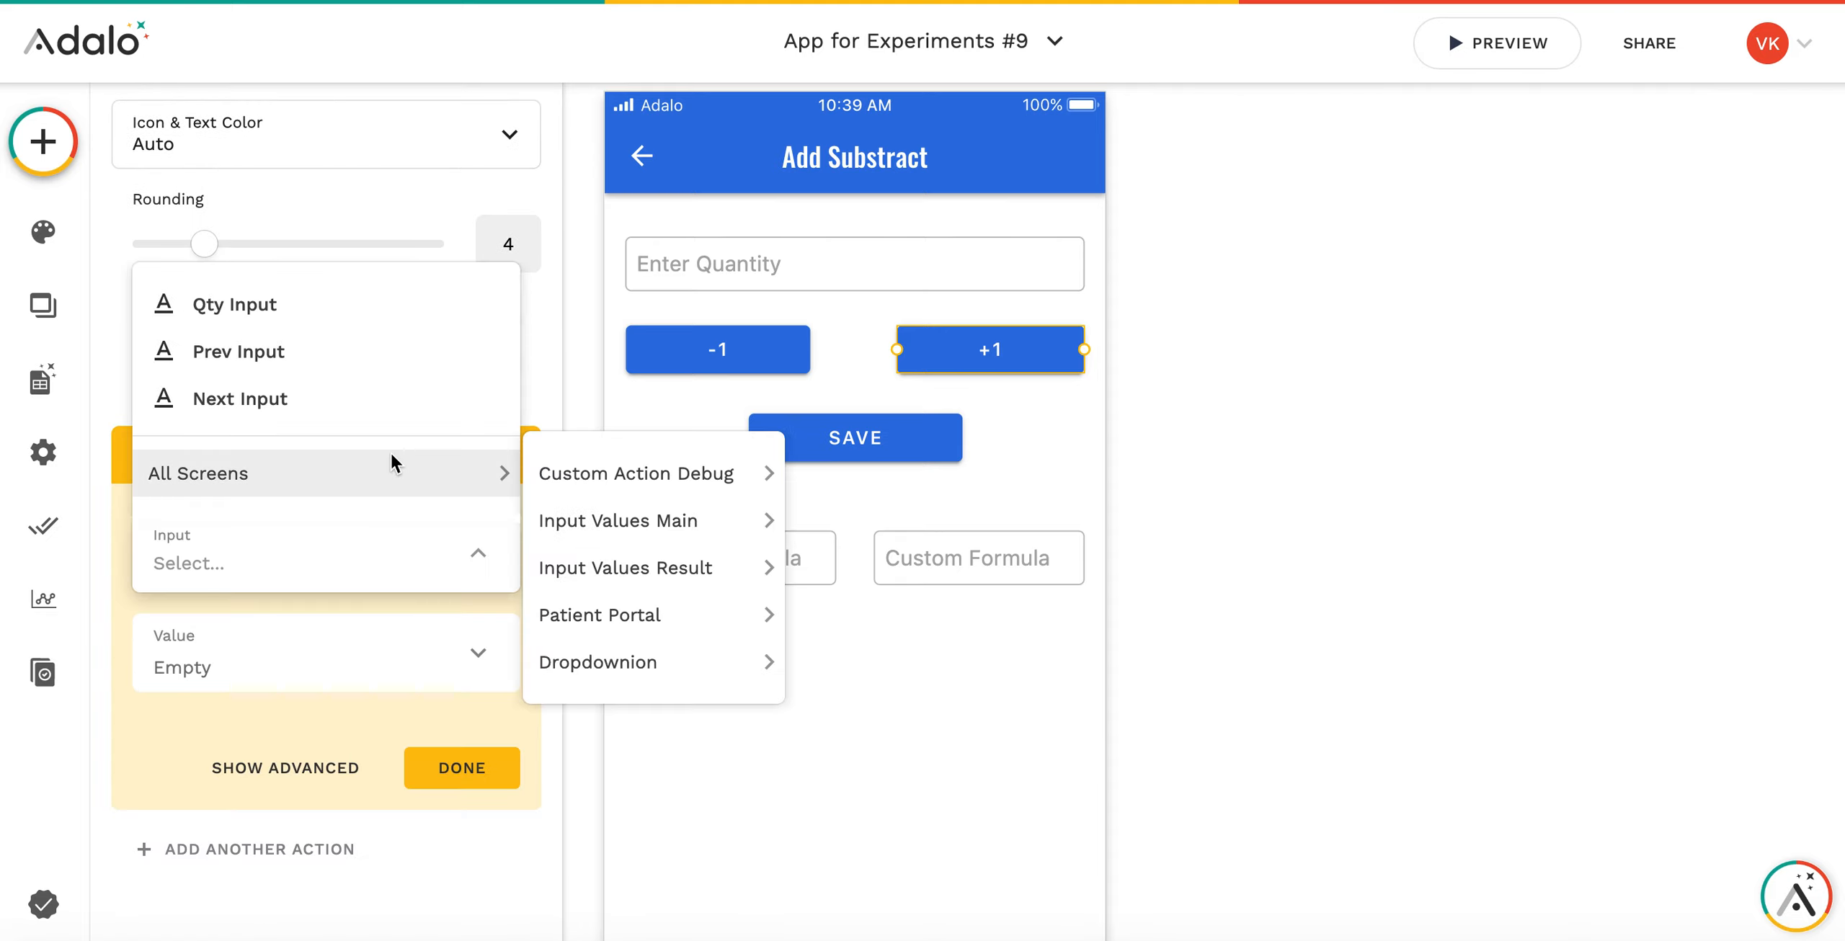
click(351, 305)
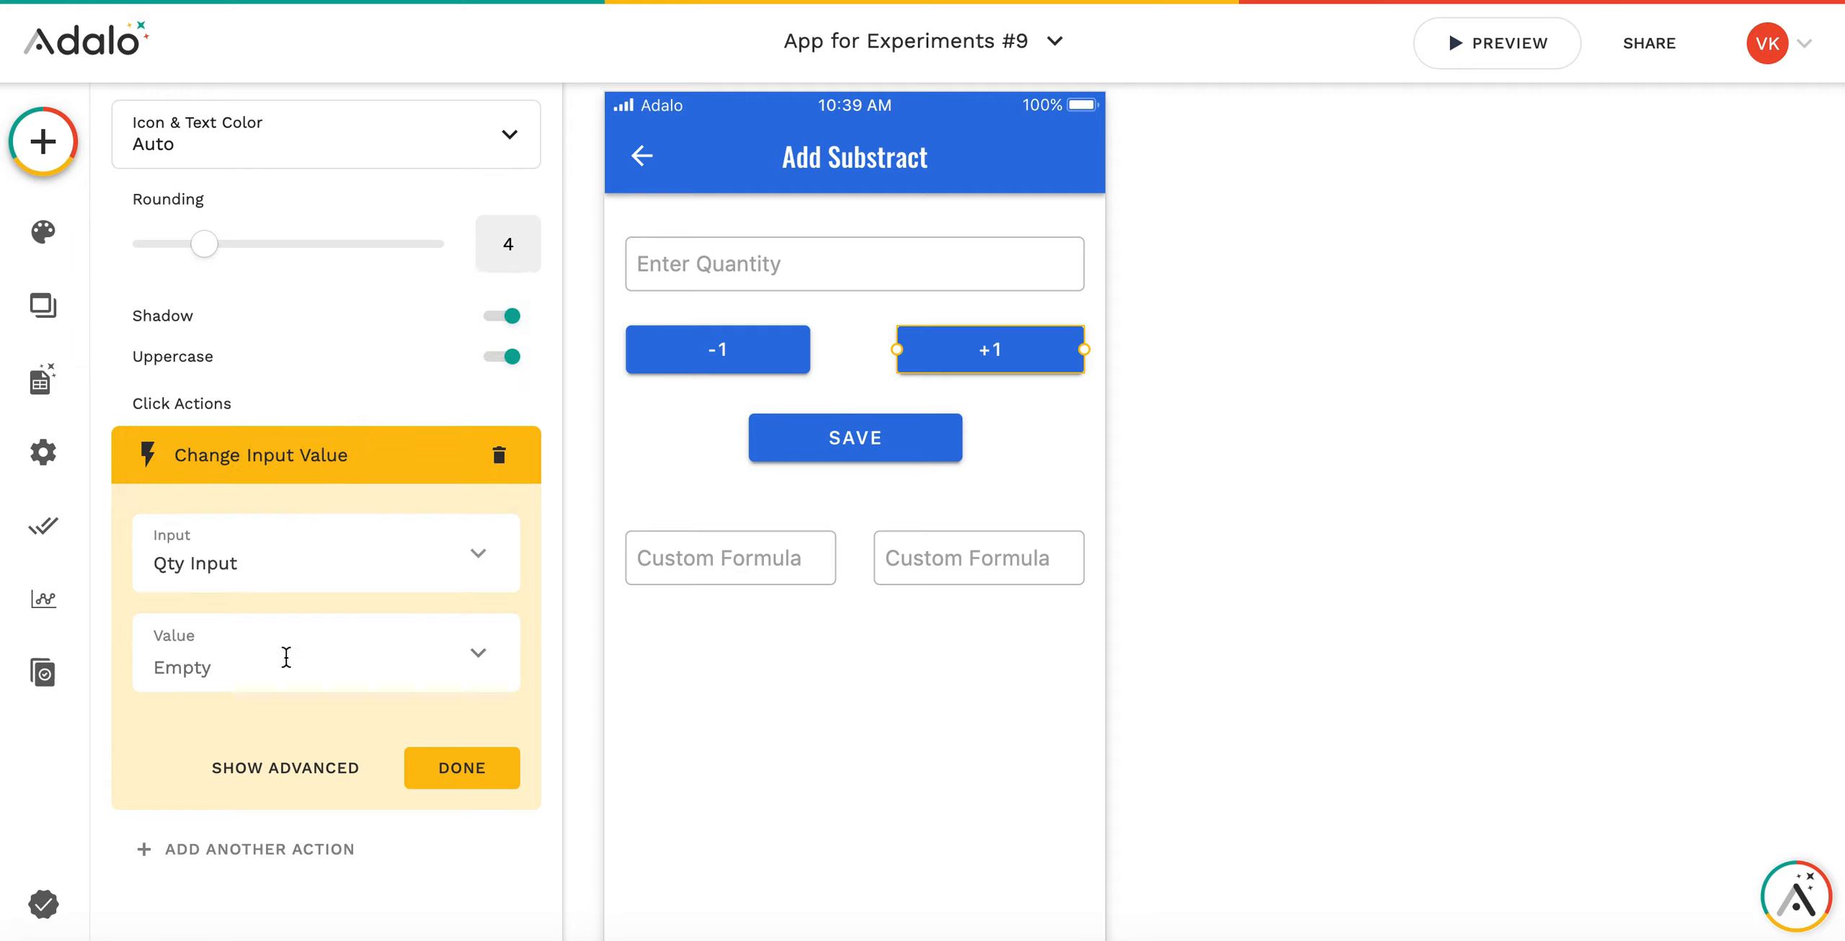
click(476, 653)
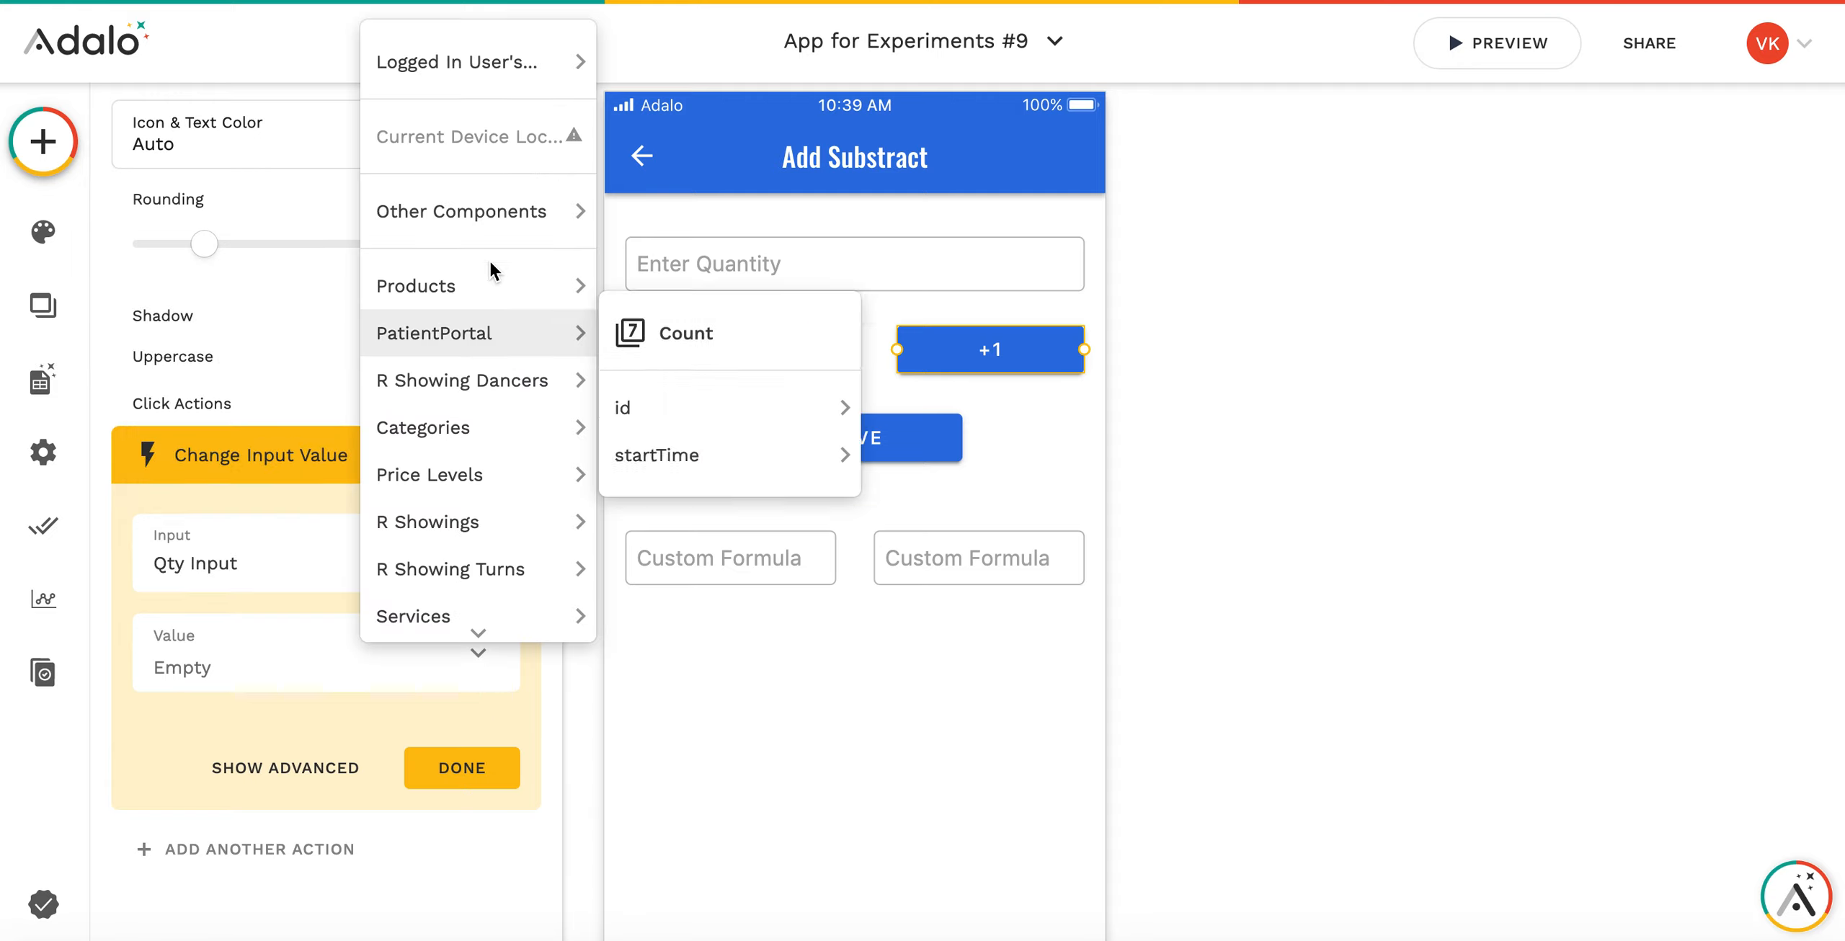
mouse_move(500, 217)
click(692, 308)
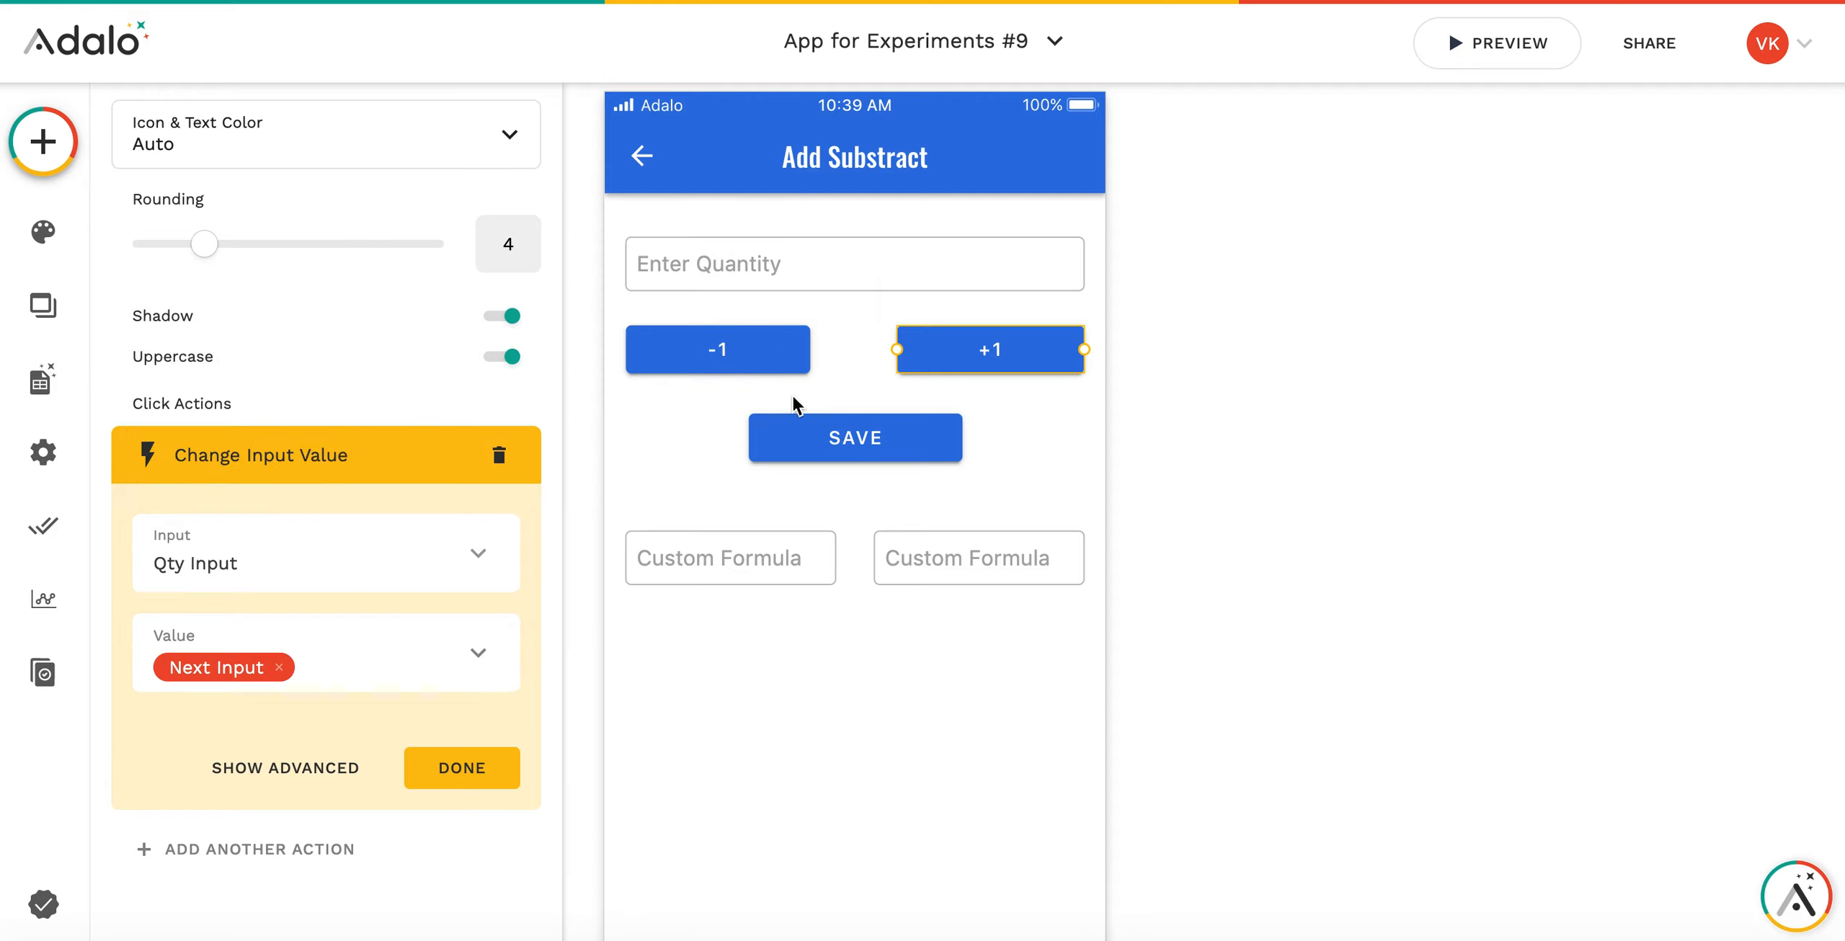
Give the -1 button a Change Input Value action that sets Qty Input to Prev Input.
click(749, 362)
click(211, 868)
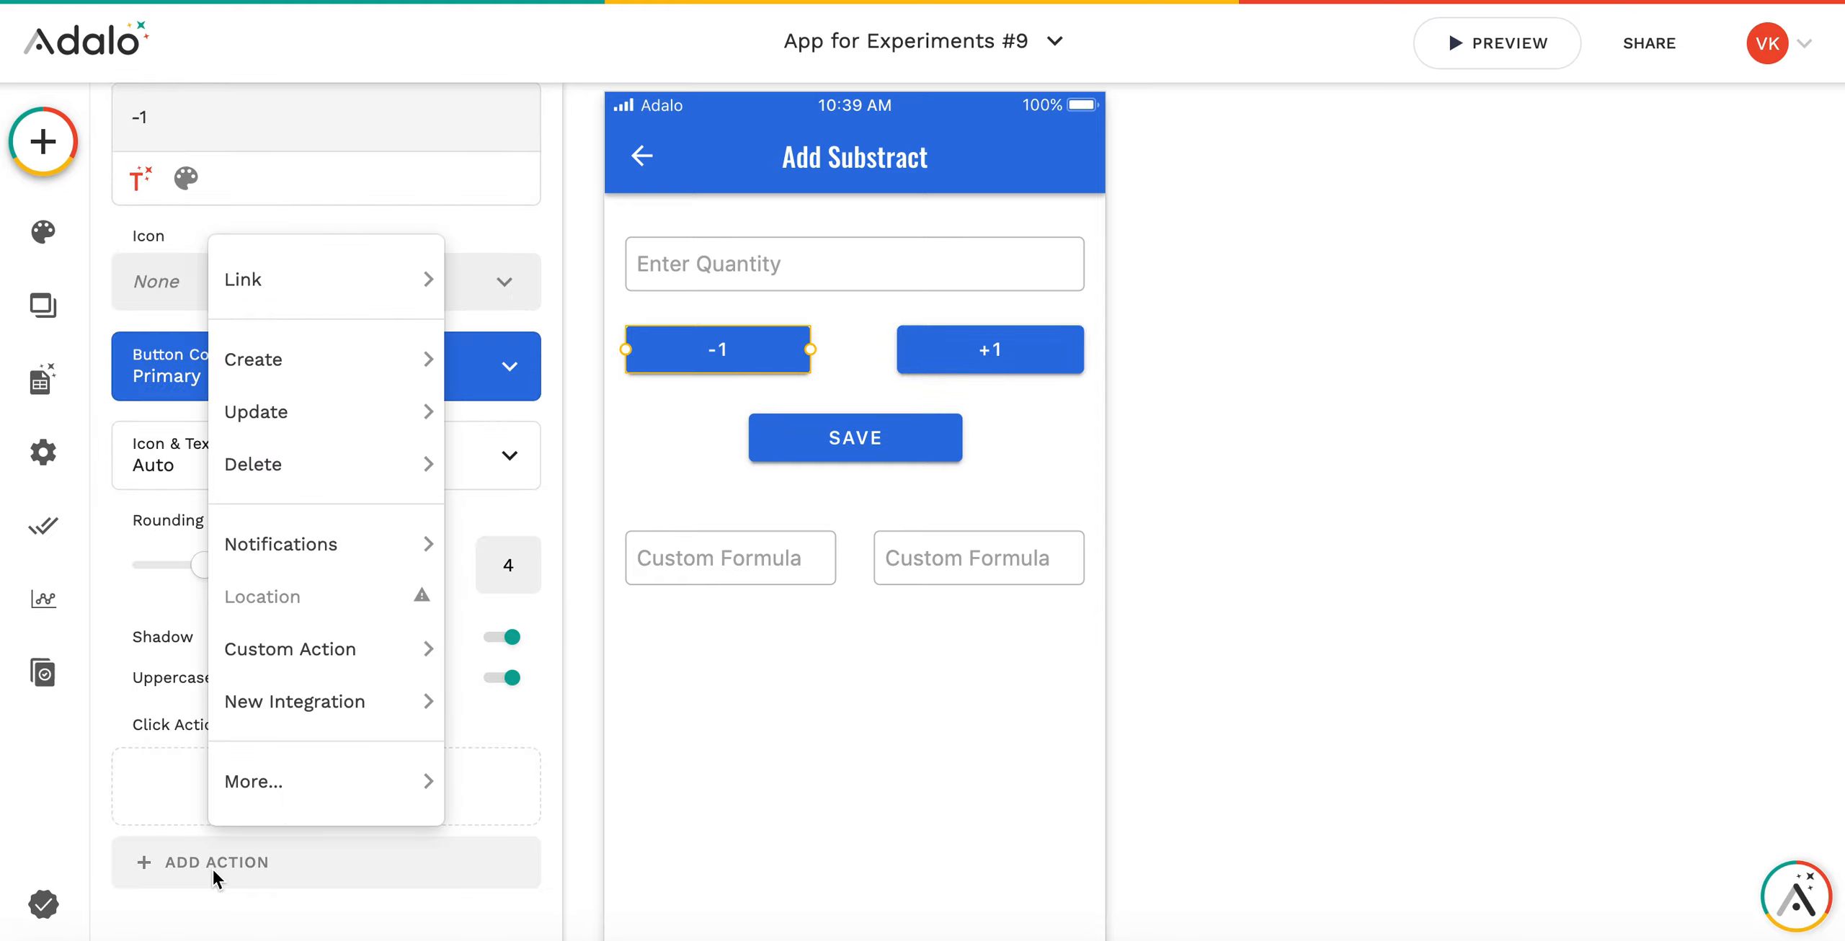
mouse_move(322, 754)
click(558, 845)
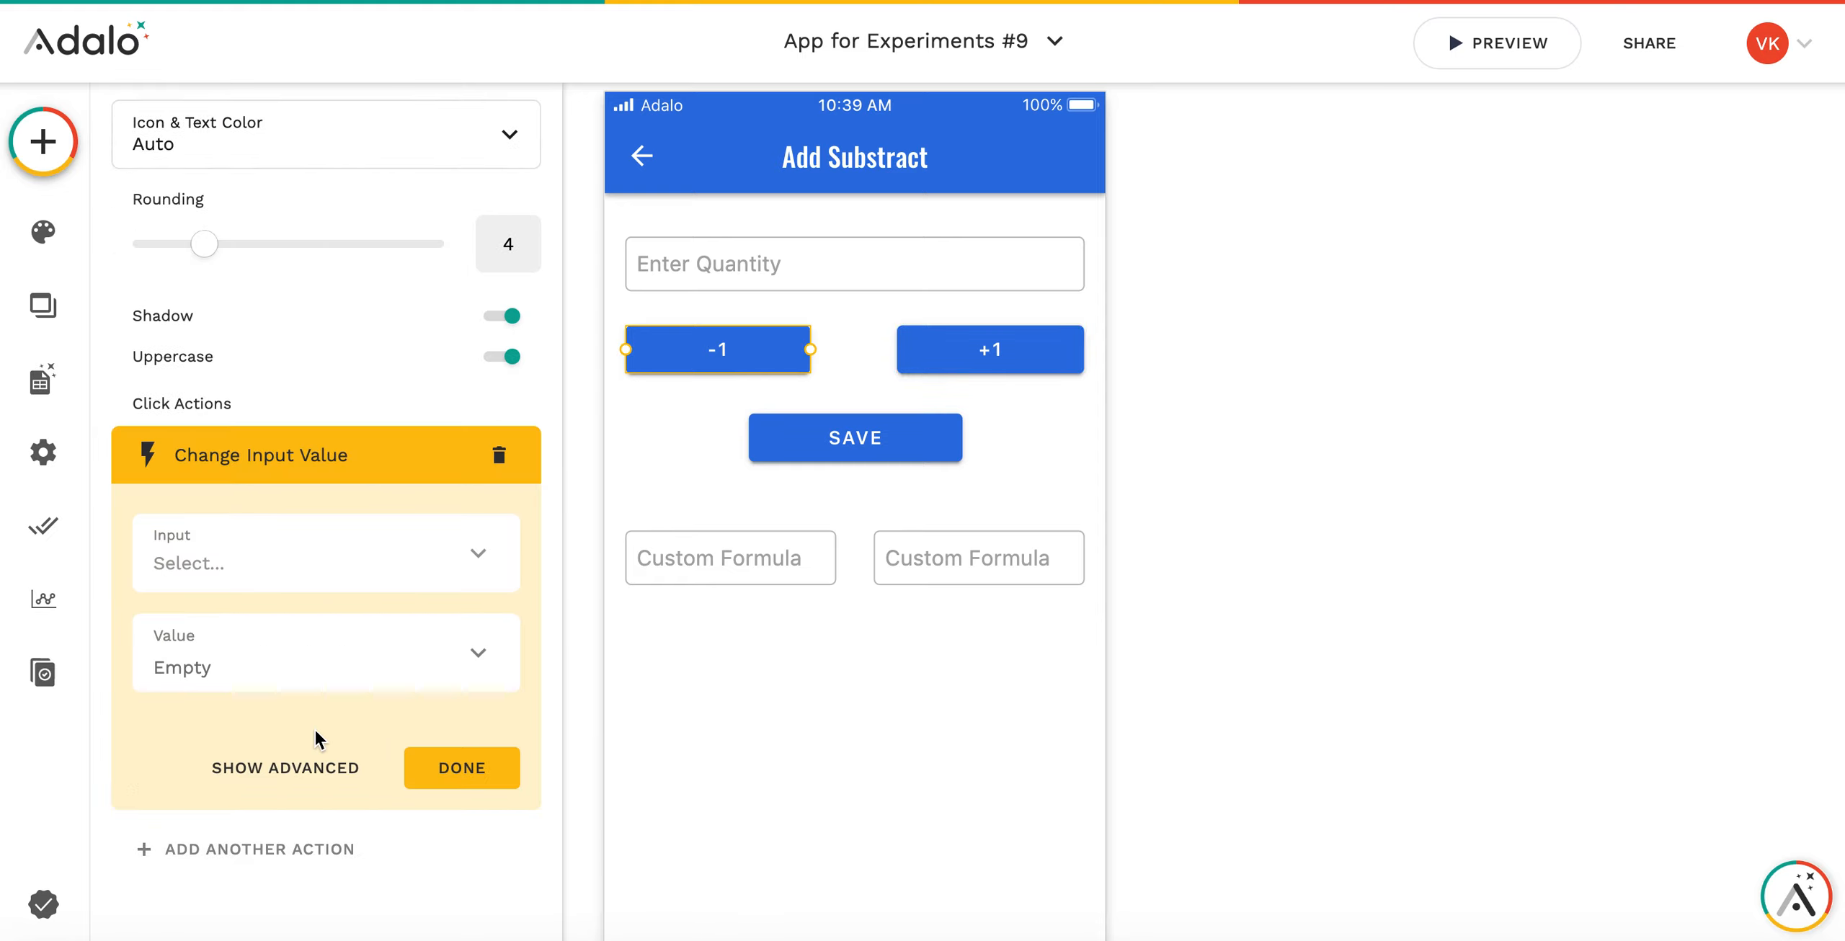
click(459, 574)
click(346, 301)
click(496, 677)
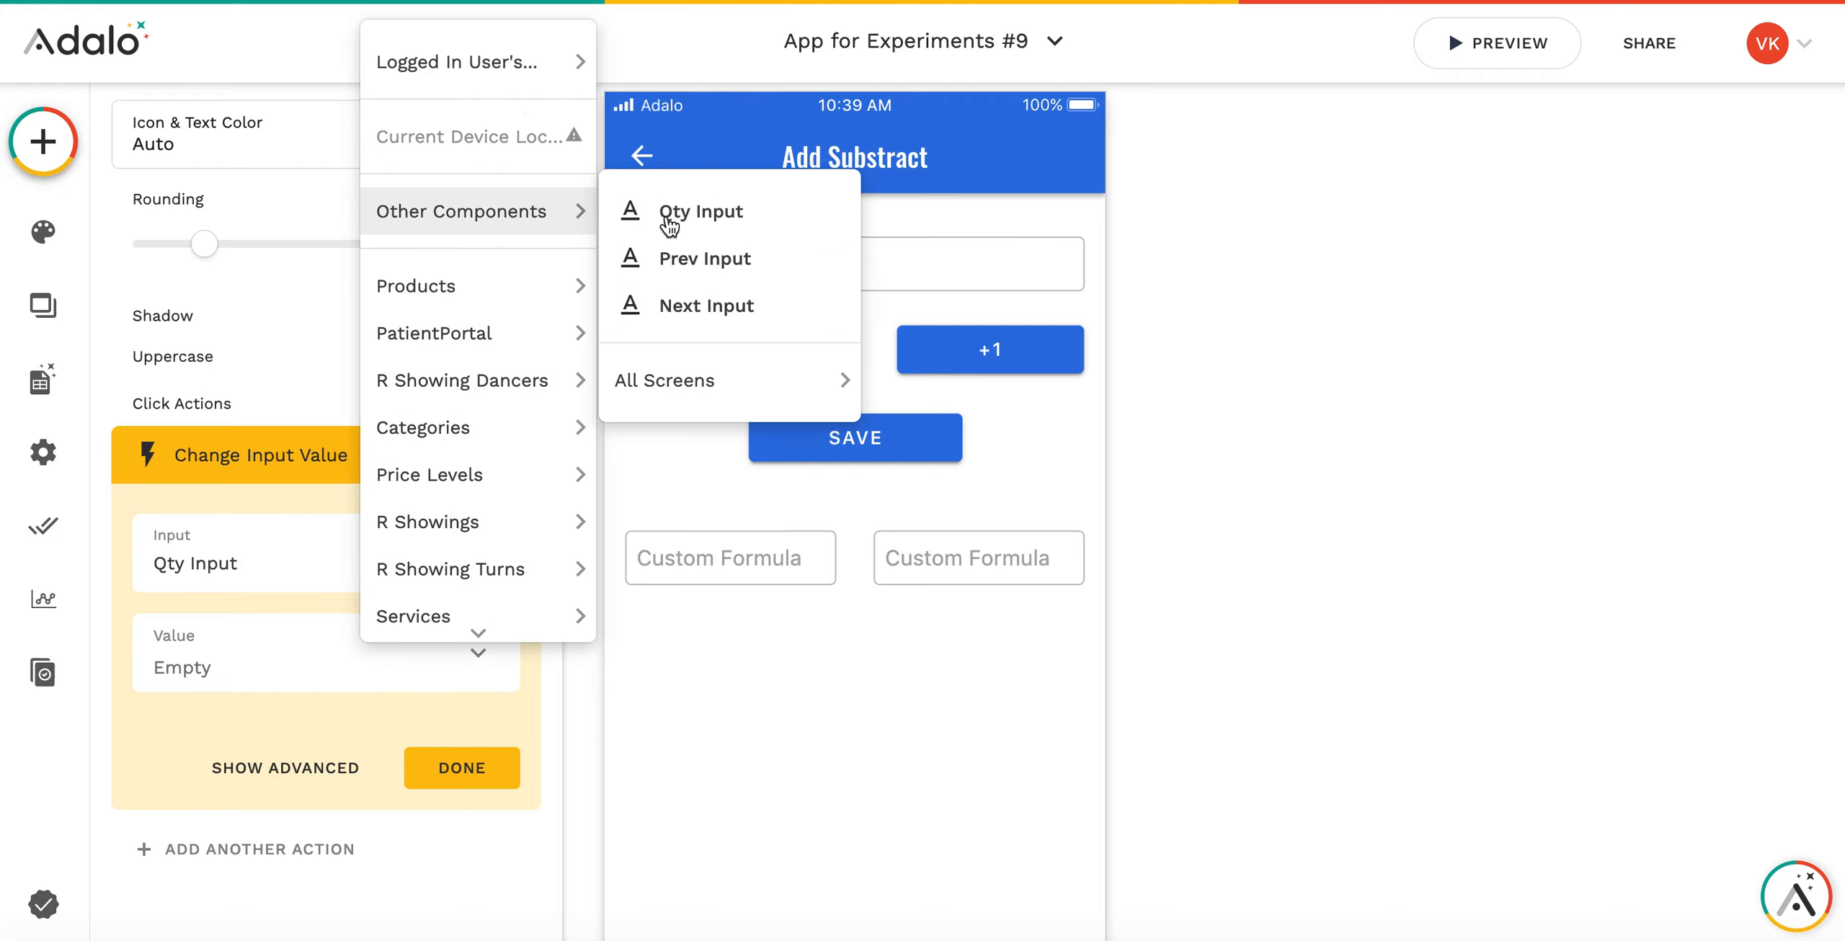
click(727, 272)
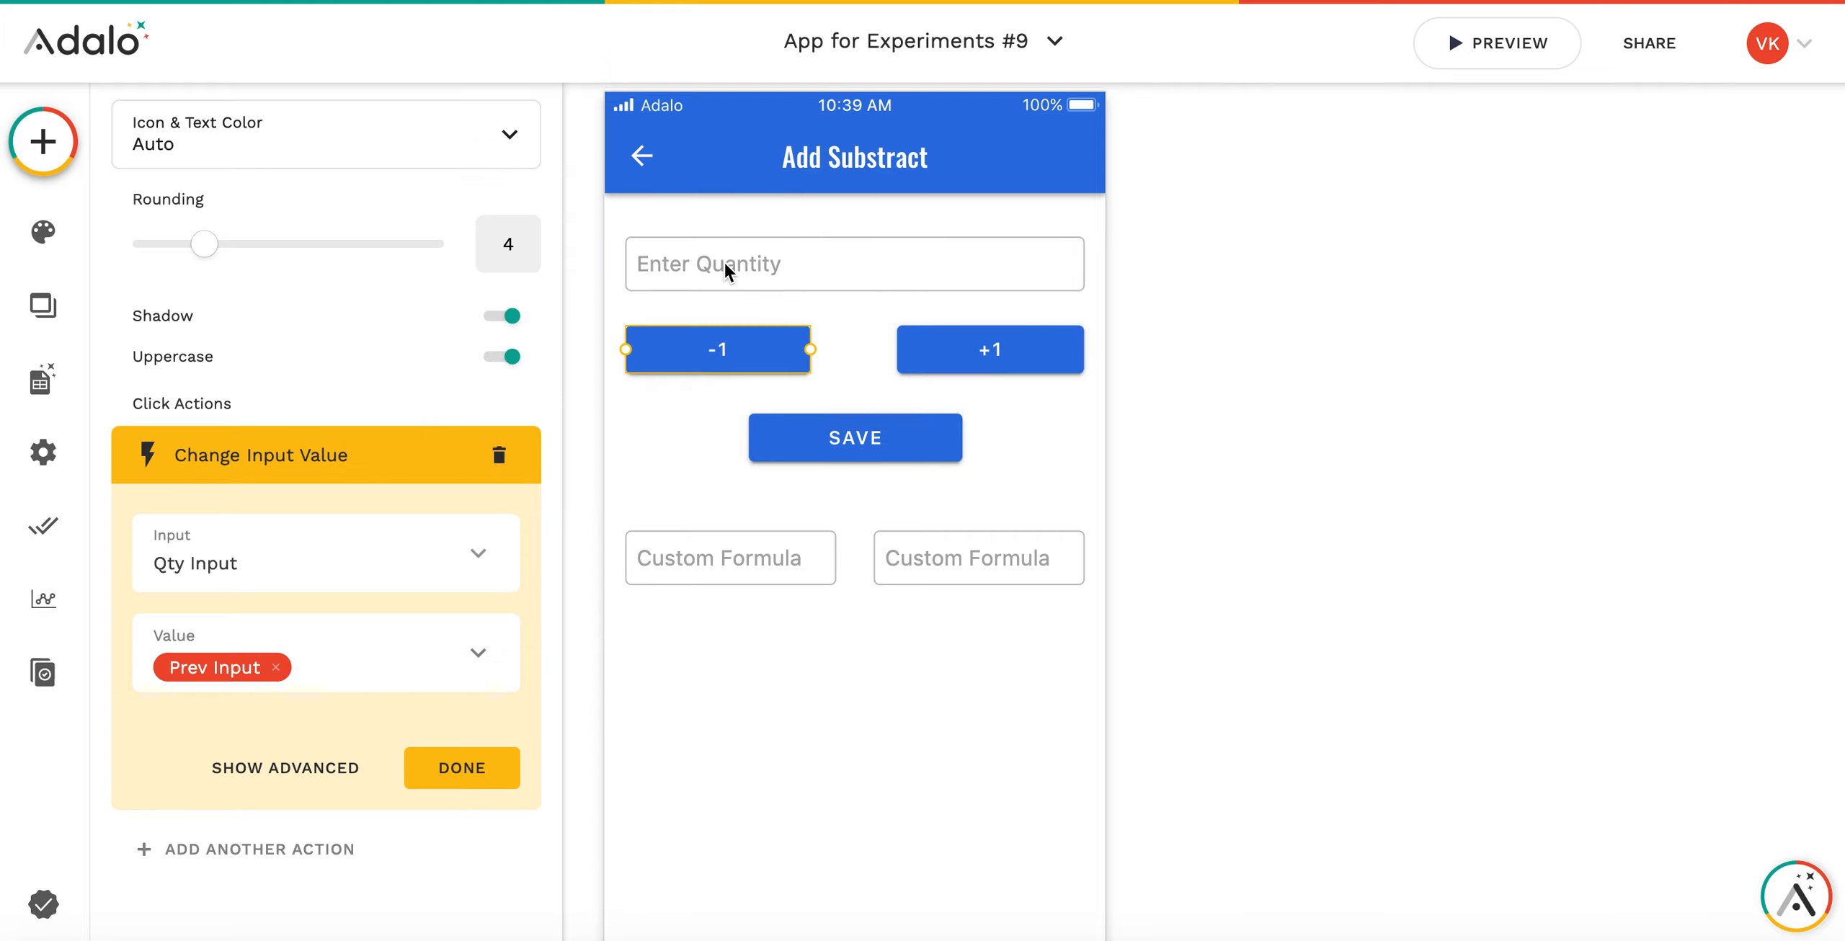
click(884, 611)
click(889, 437)
scroll(328, 743, down, 4)
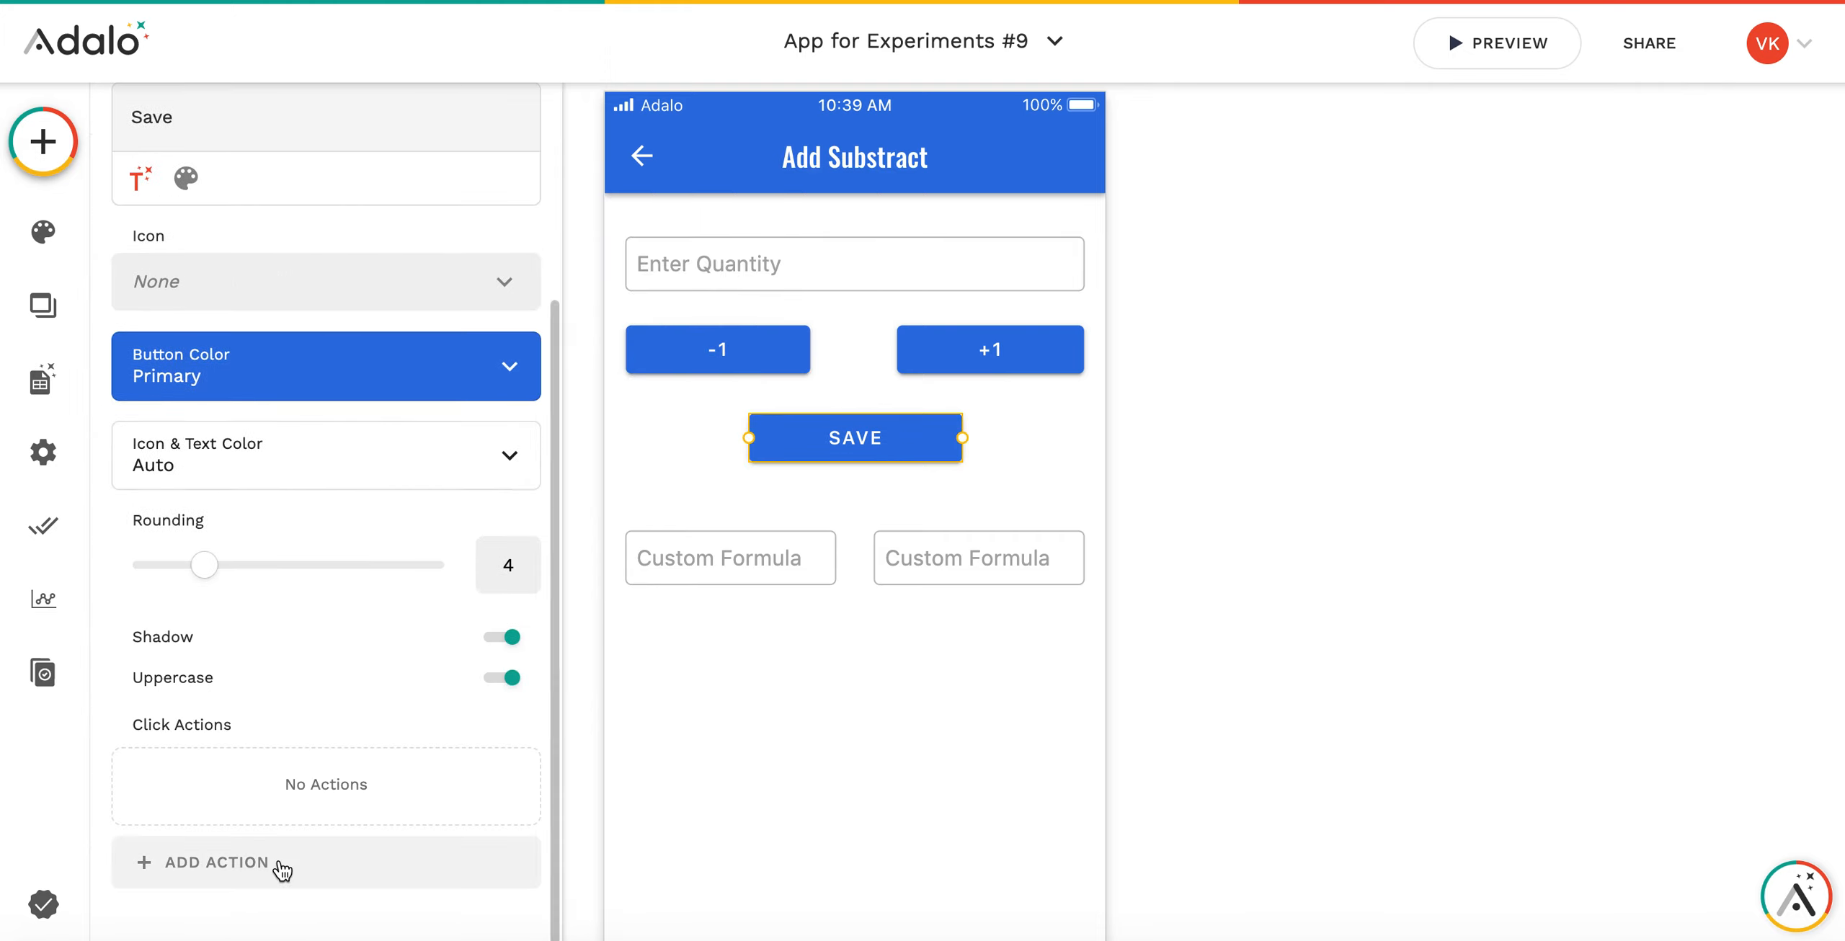
scroll(814, 418, up, 2)
scroll(814, 413, down, 1)
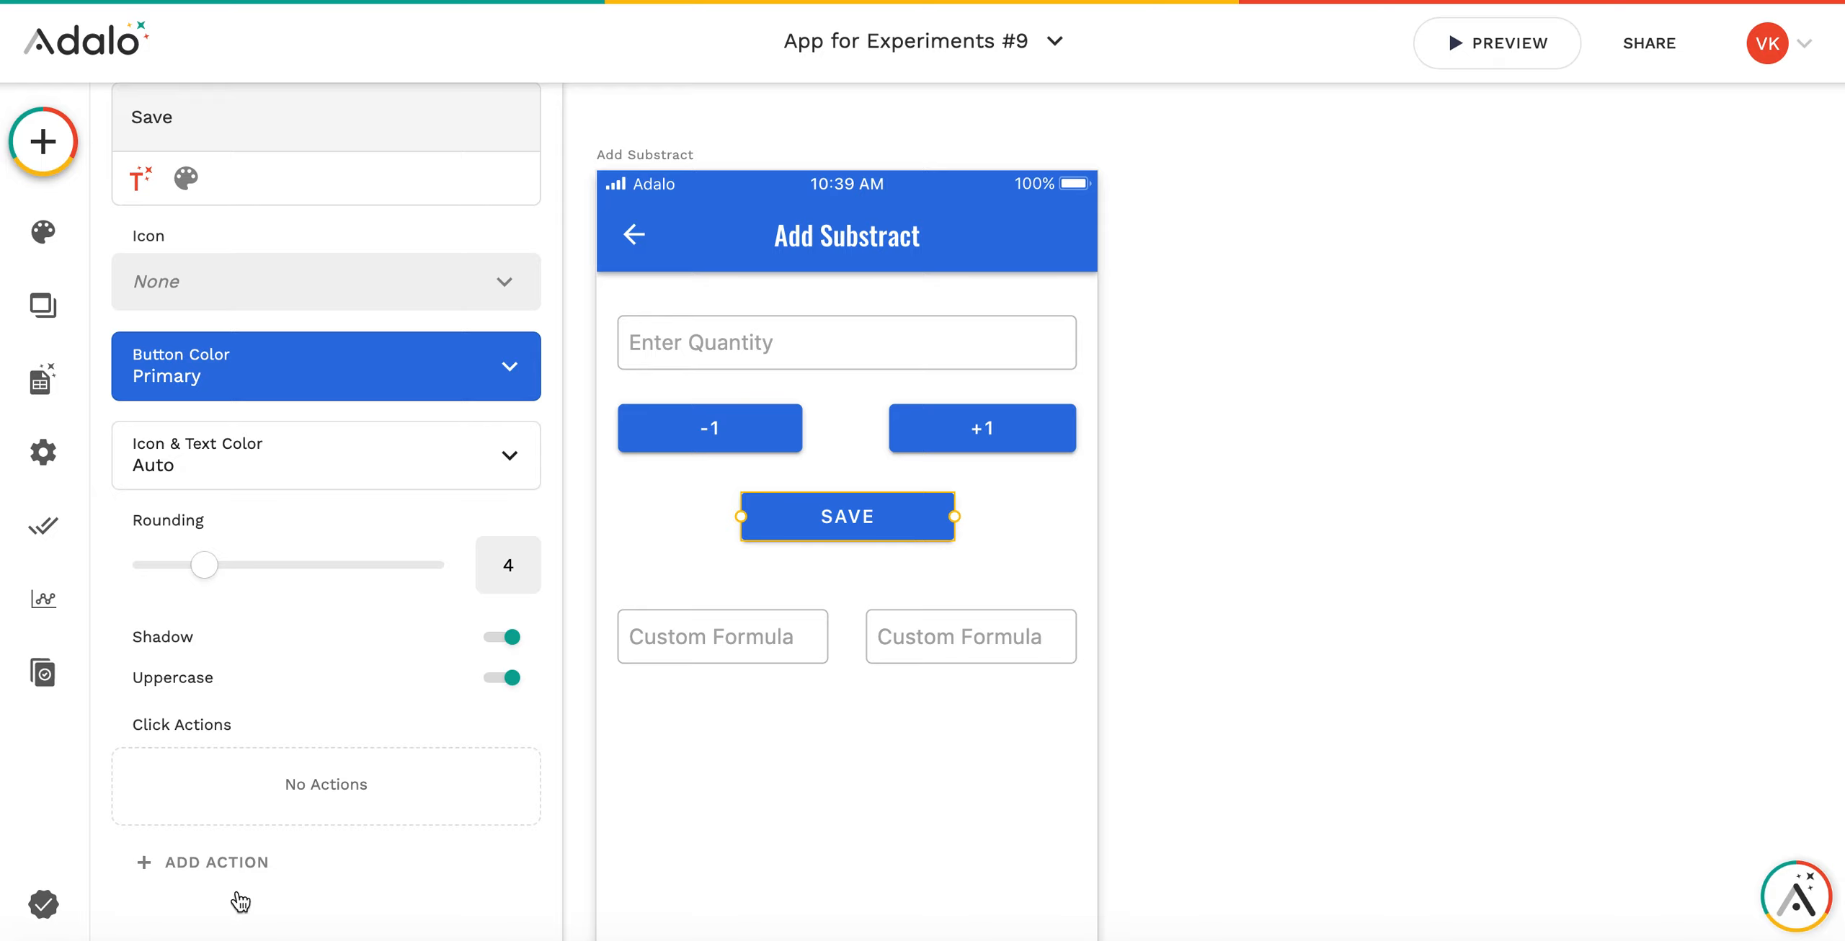
click(218, 868)
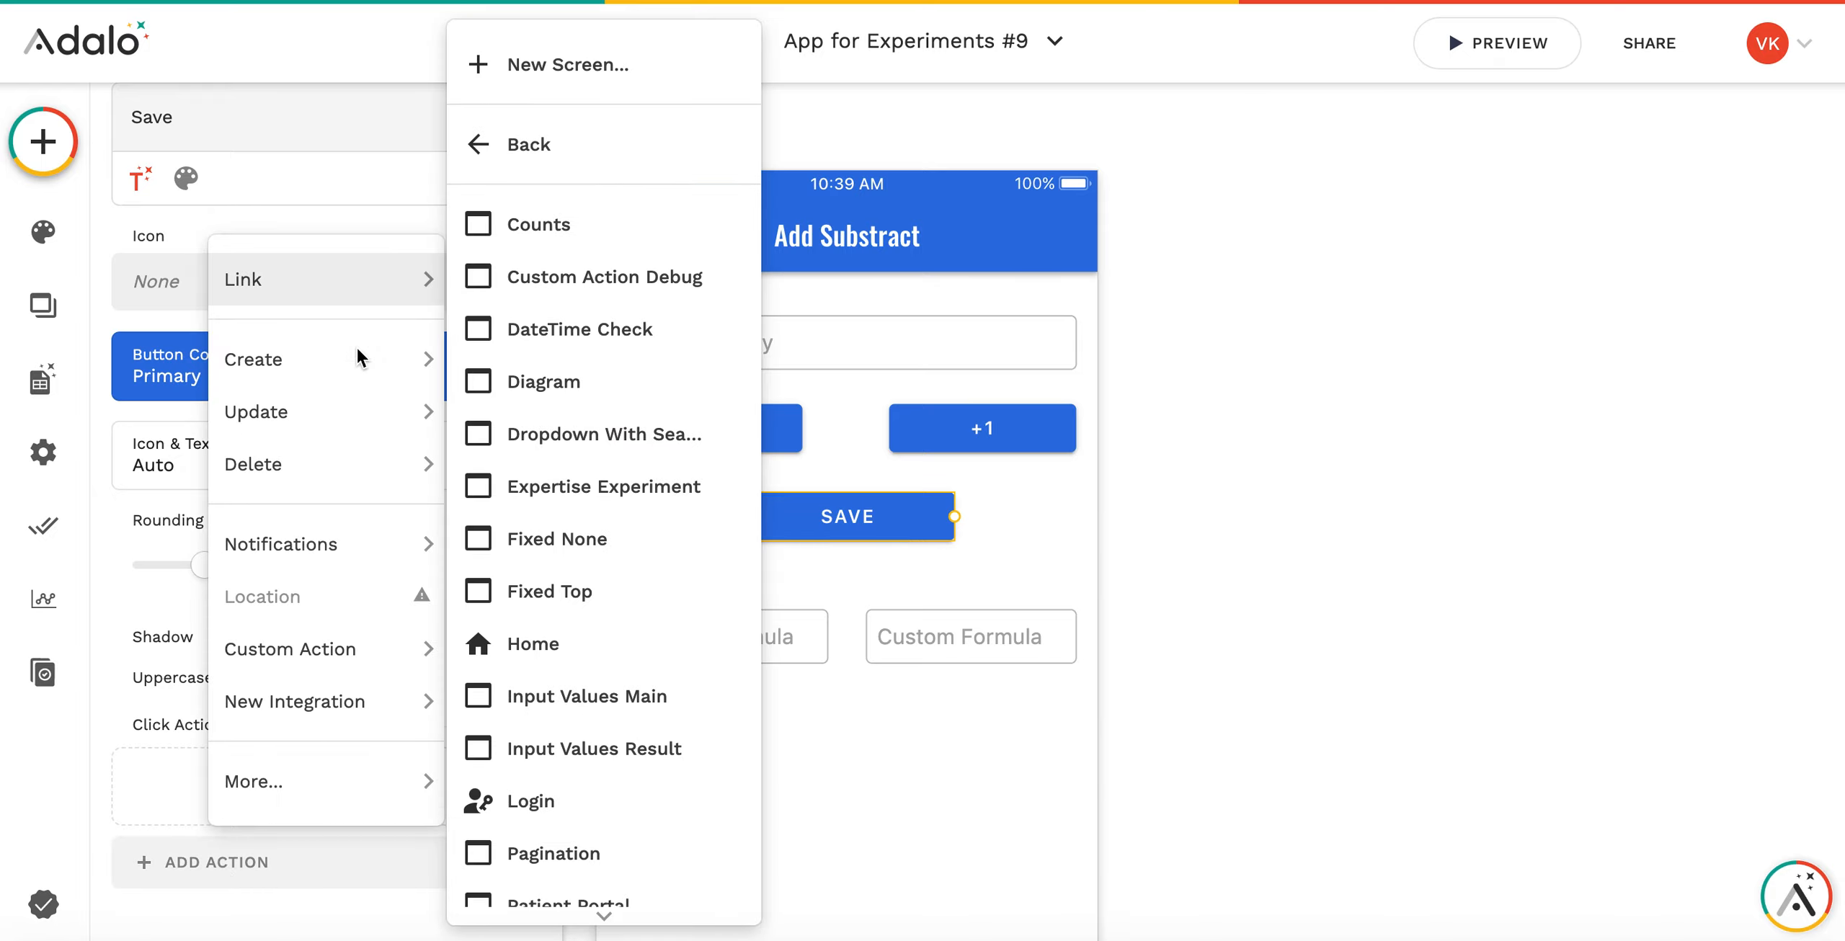
mouse_move(330, 416)
mouse_move(294, 277)
click(888, 705)
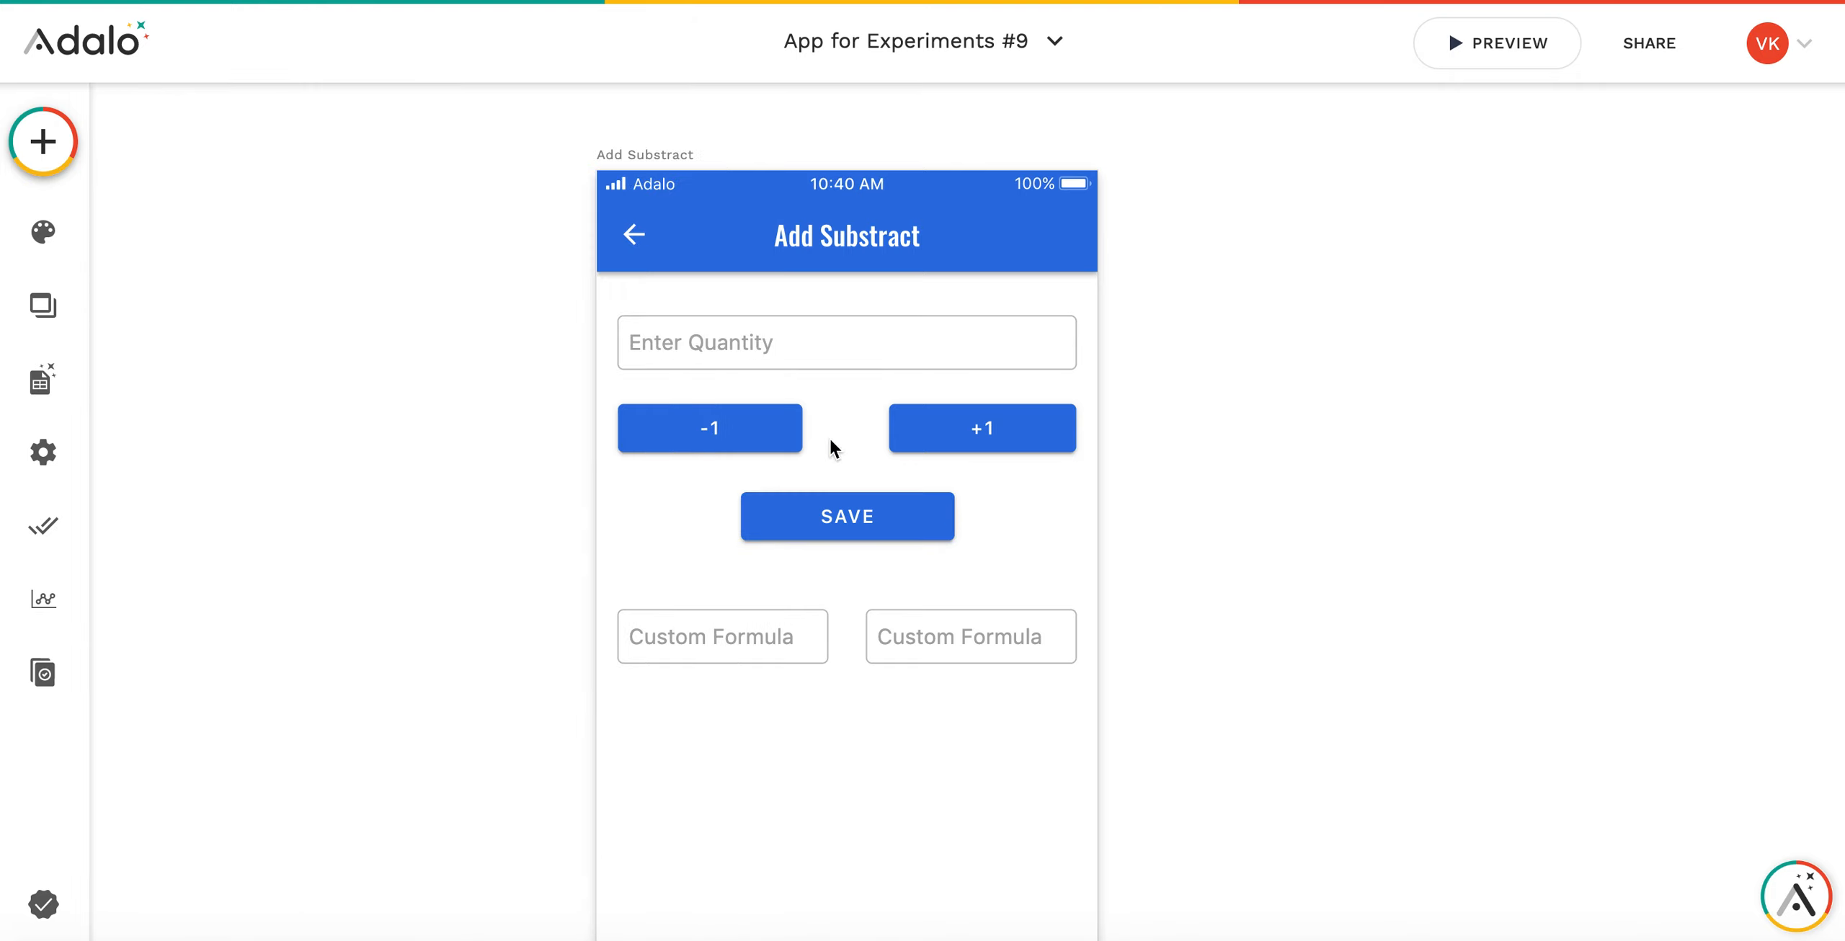
Preview the app, open the "Add and Substract w/Inputs" screen and test the quantity with the +1 and -1 buttons.
click(1499, 43)
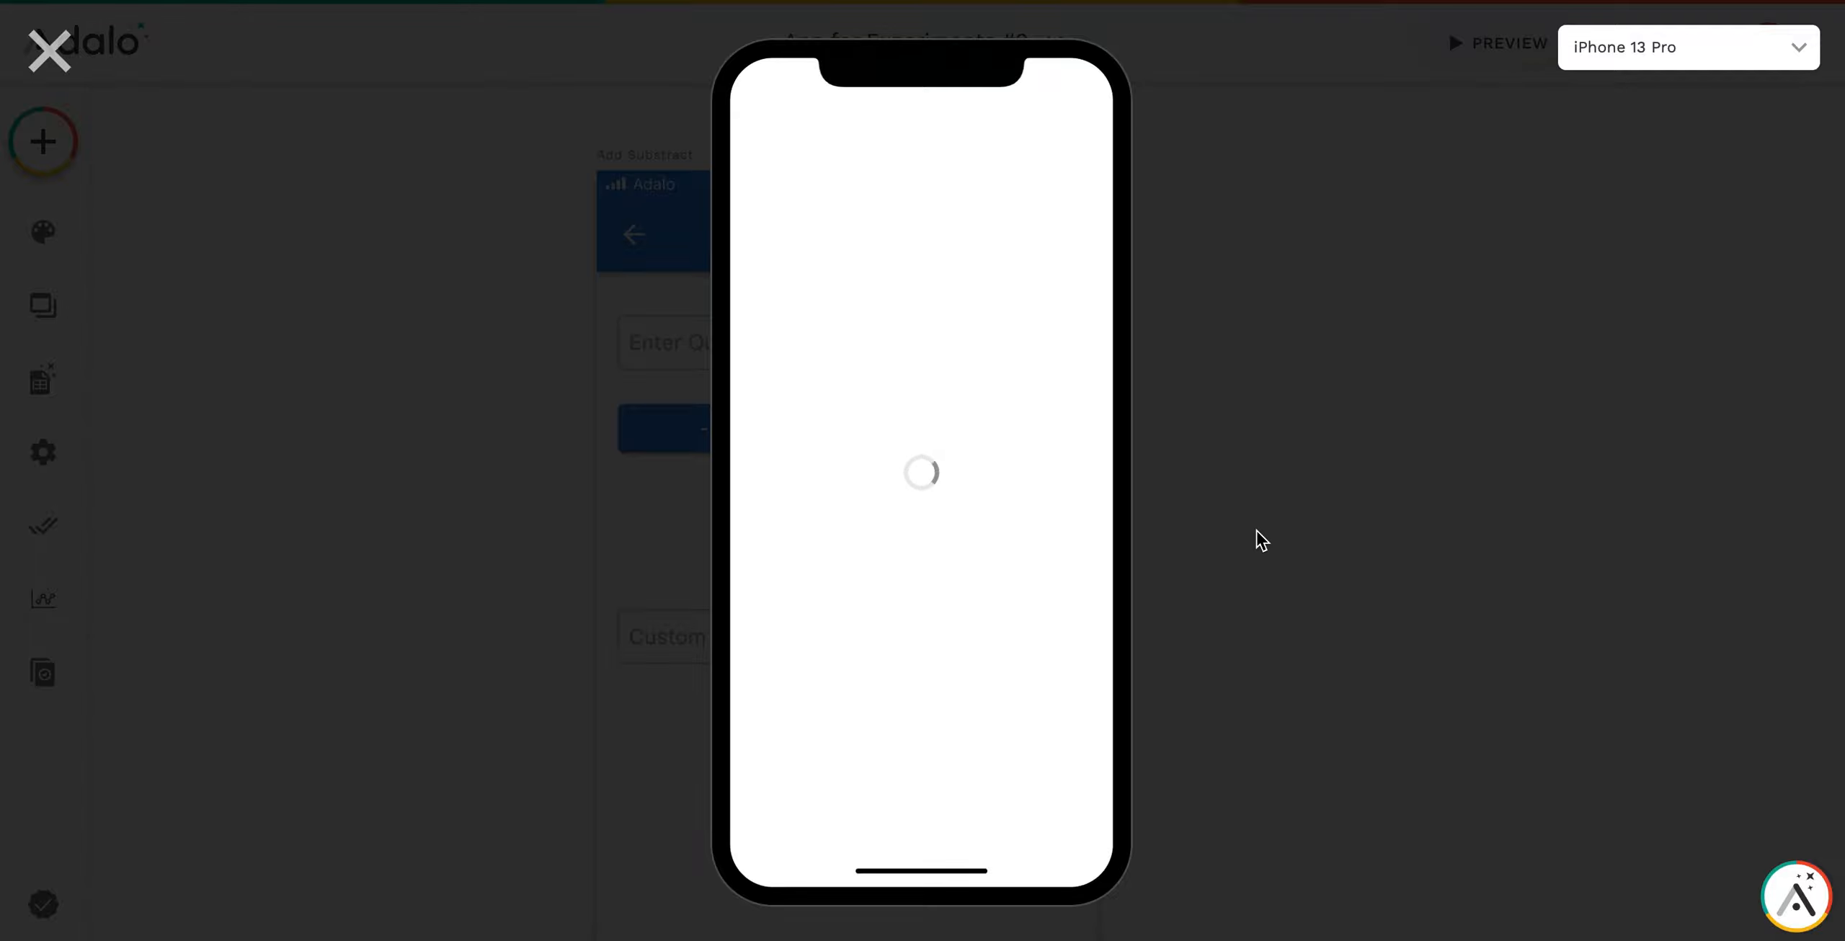
scroll(960, 691, down, 5)
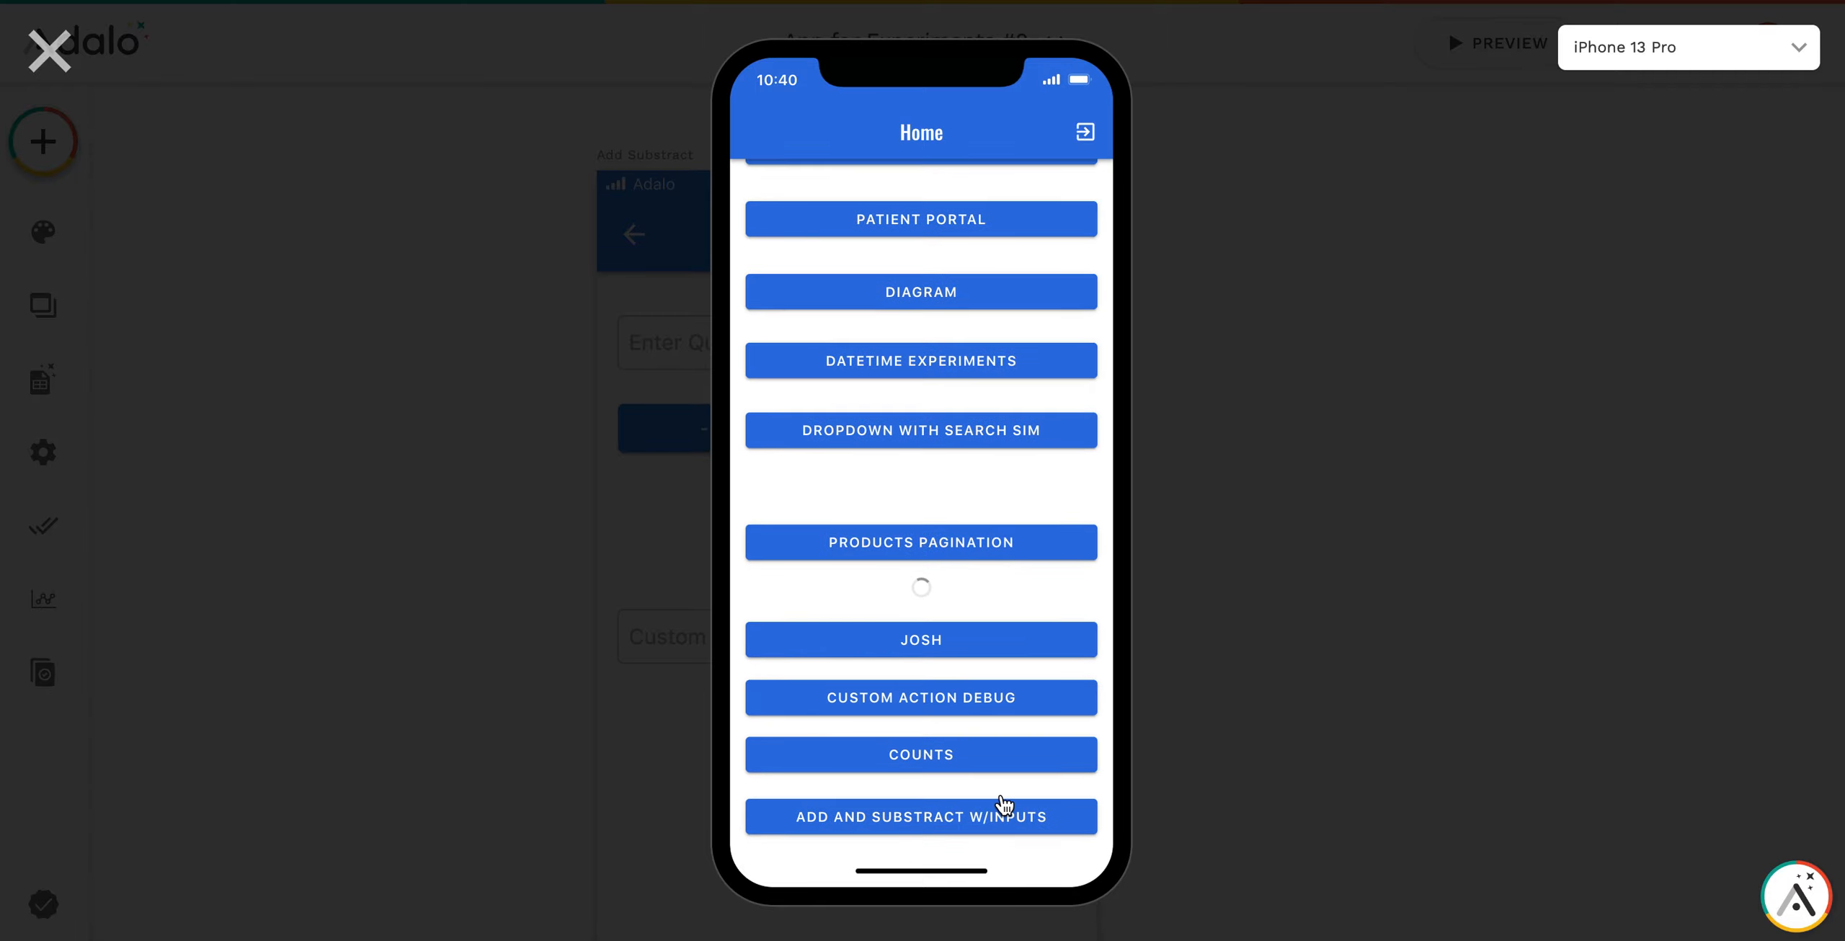
click(997, 816)
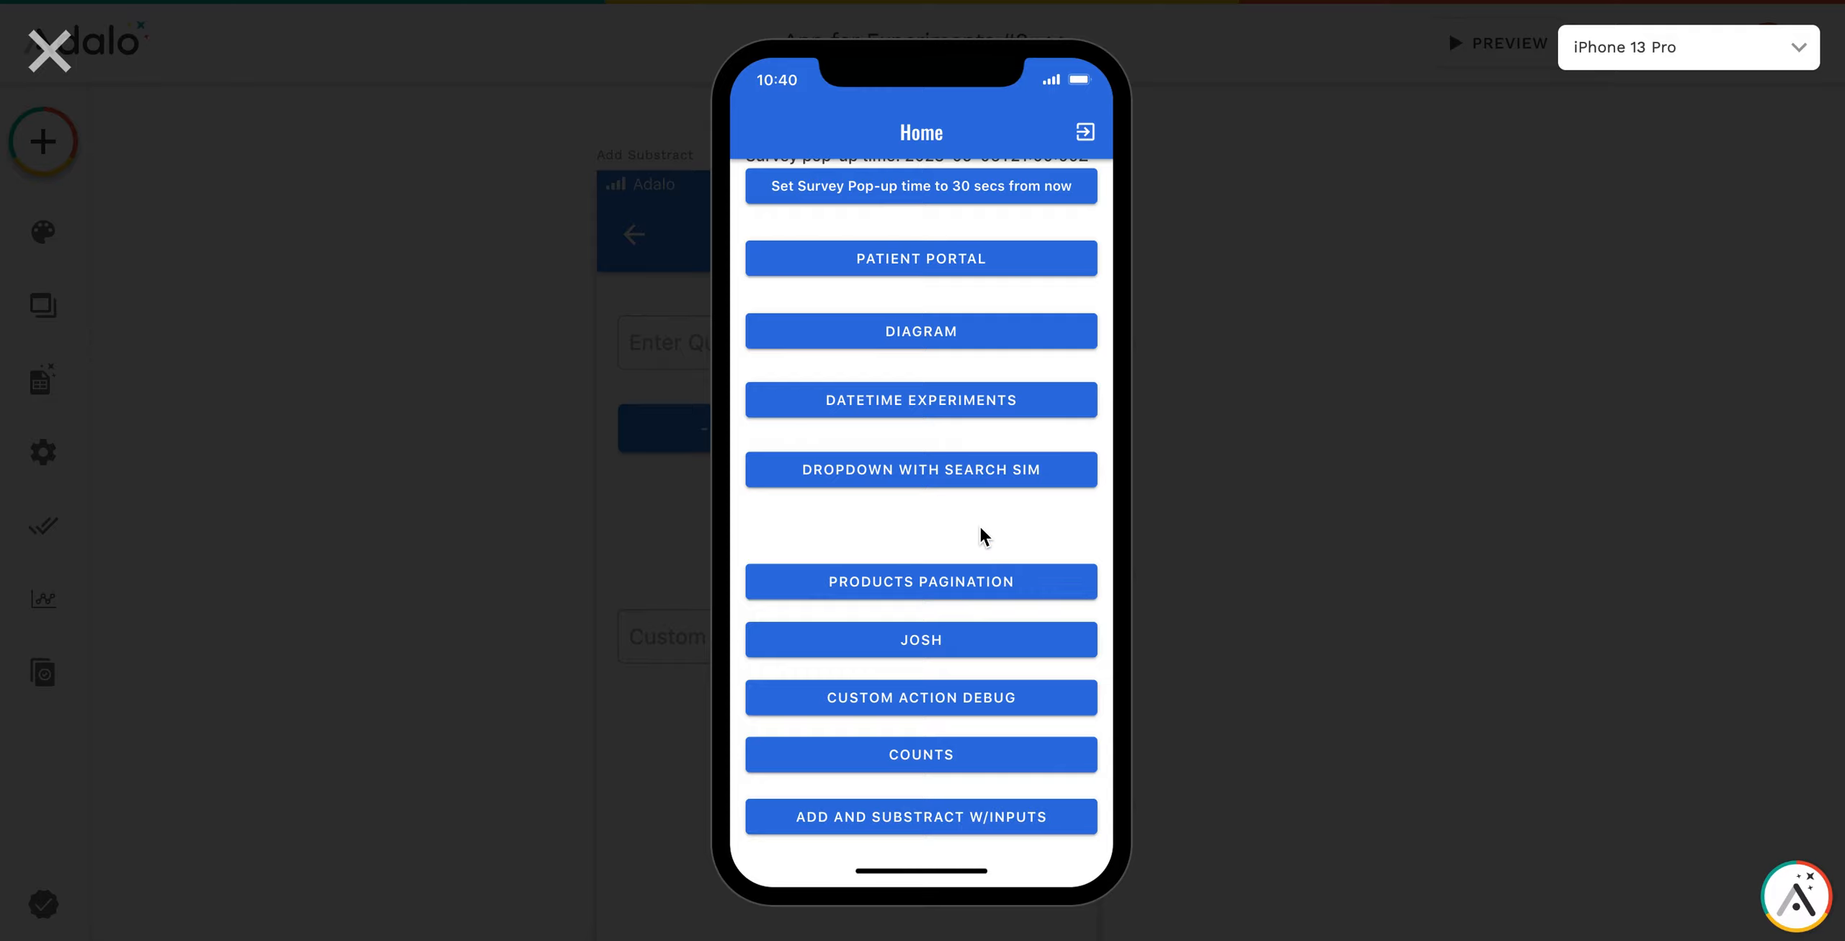
click(1033, 268)
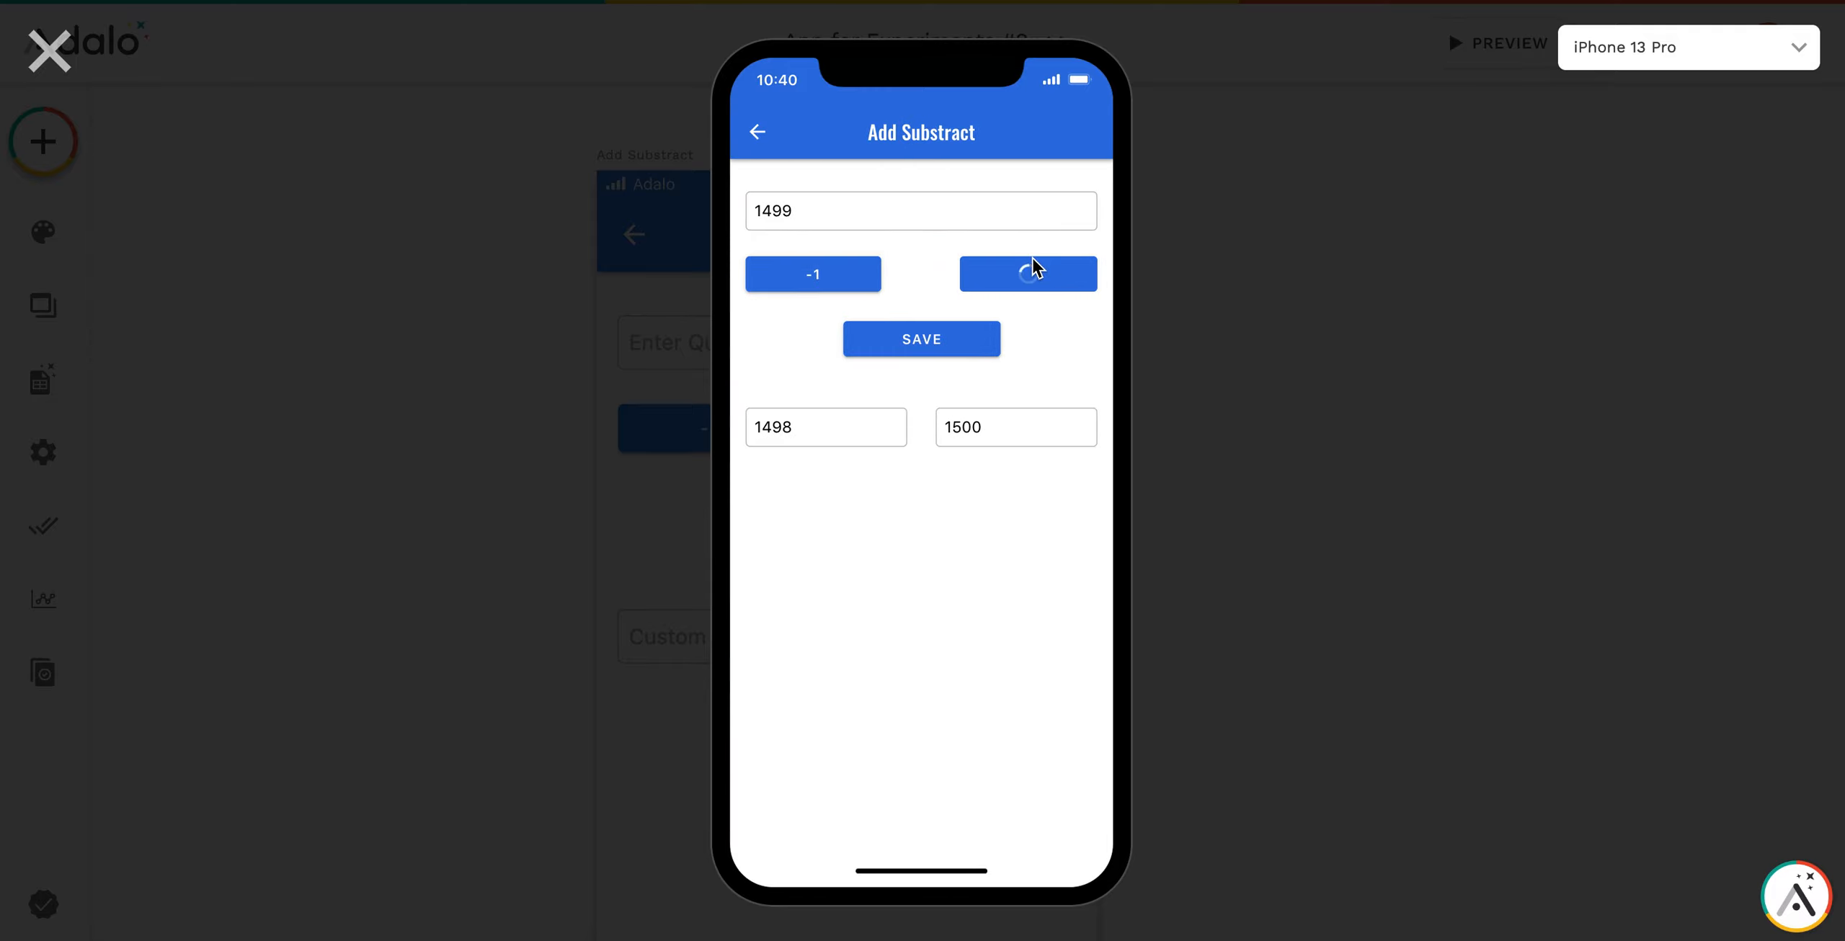
click(1030, 279)
click(1030, 283)
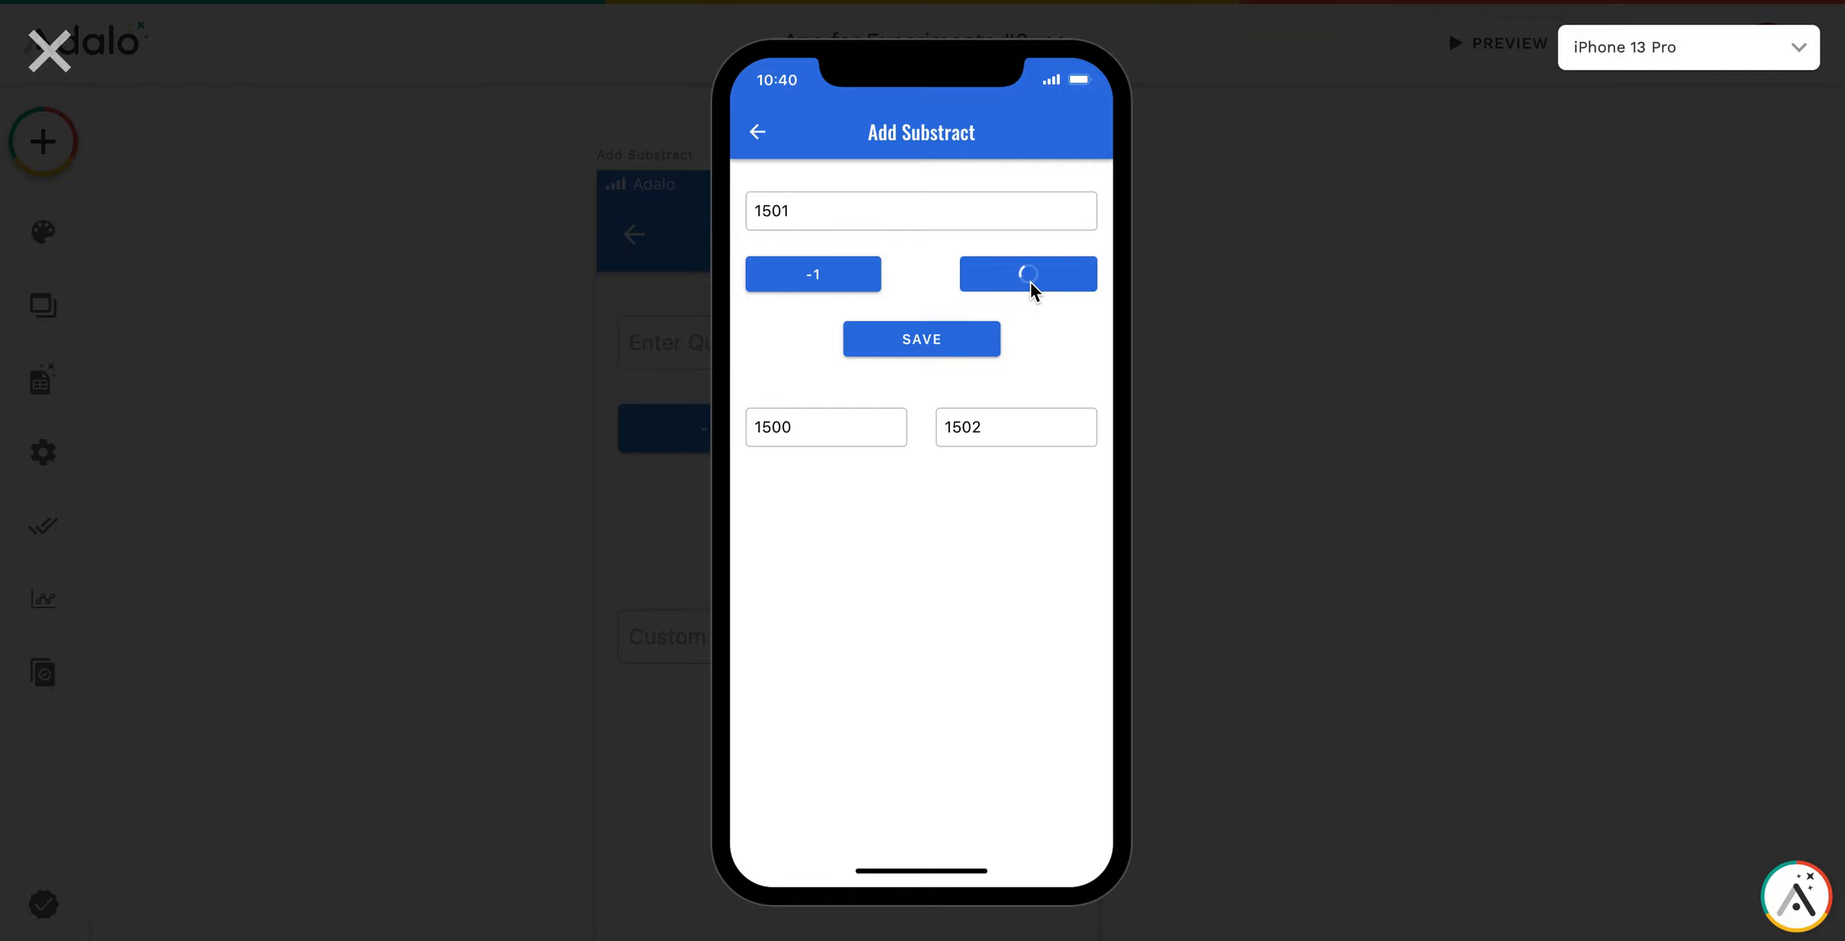
click(823, 280)
Enter 855 as the quantity in the preview and test lowering it twice with the -1 button.
double_click(812, 203)
text(855)
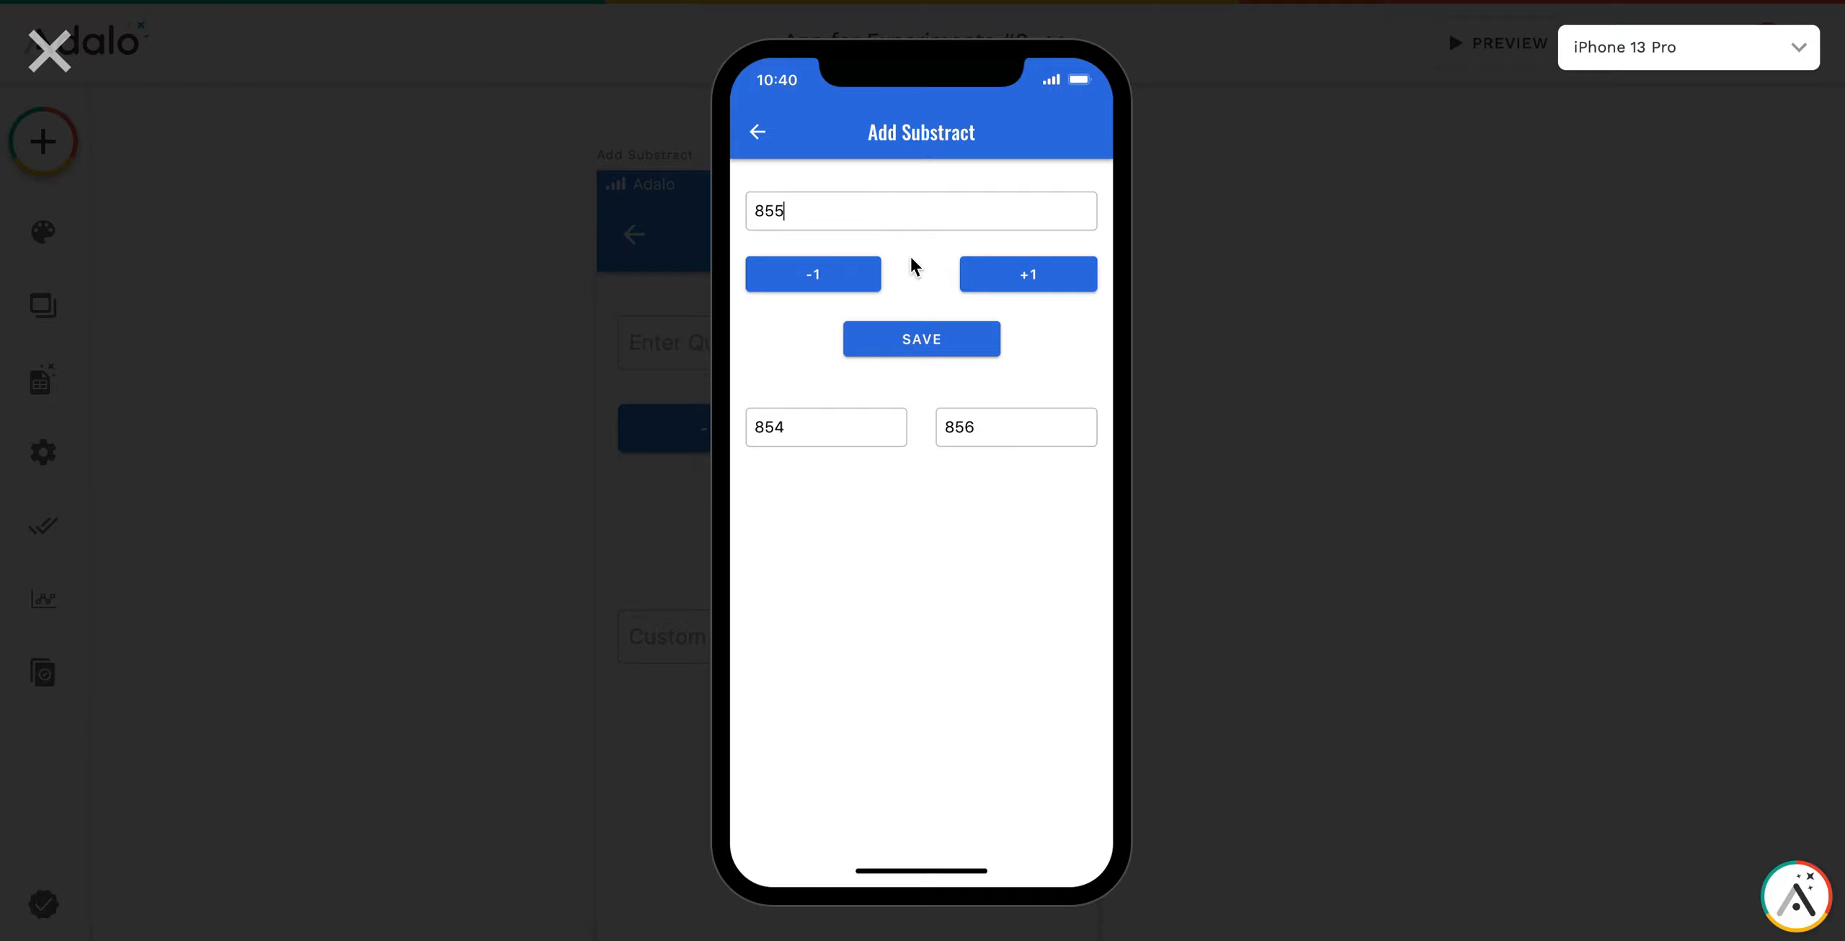
click(845, 273)
click(840, 275)
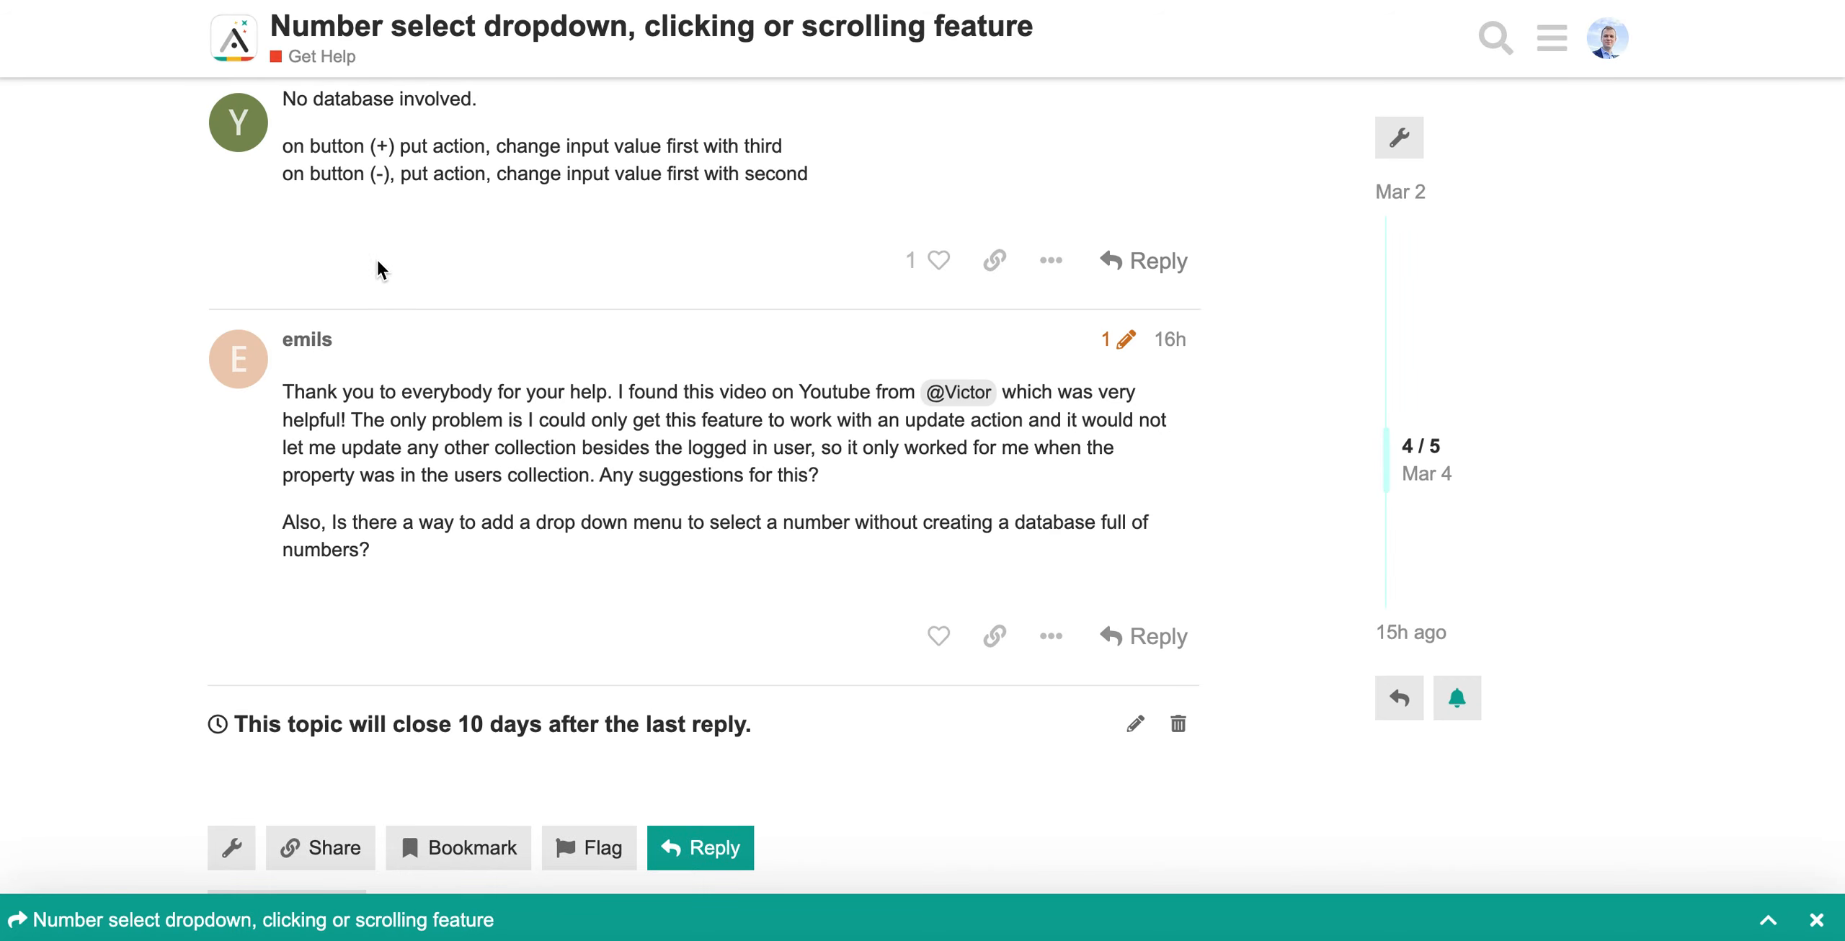
Switch to the forum topic "Number select dropdown, clicking or scrolling feature" and review the earlier replies.
scroll(461, 260, up, 4)
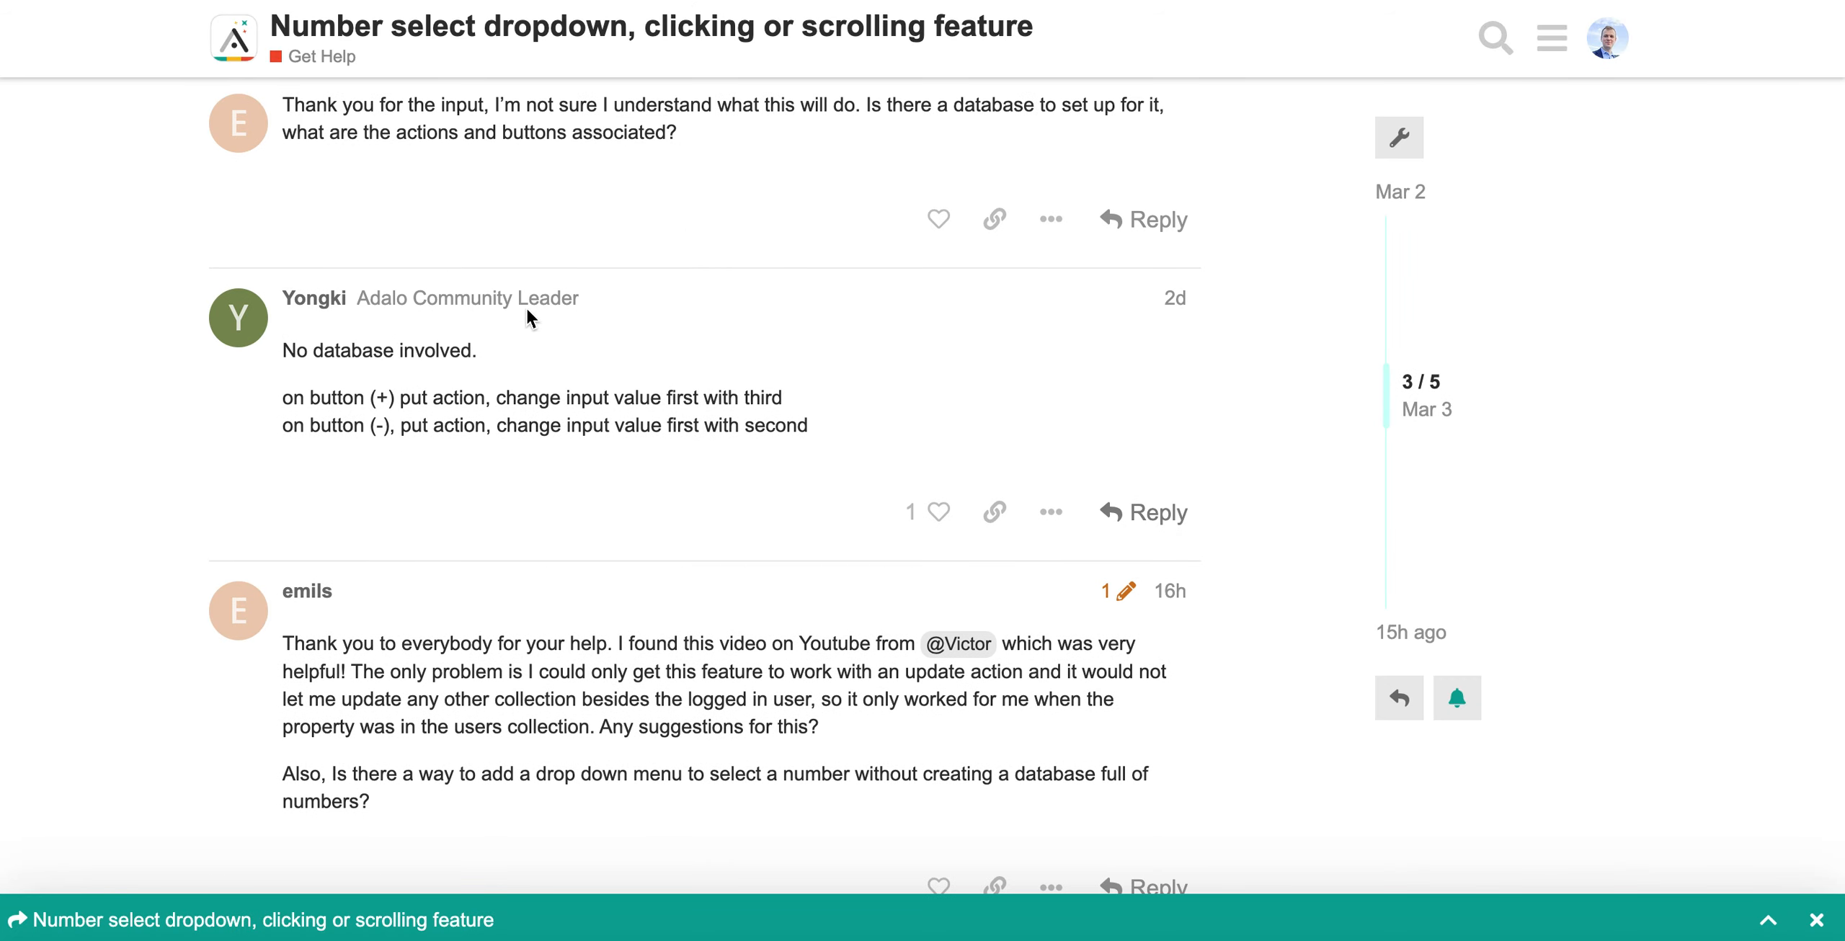